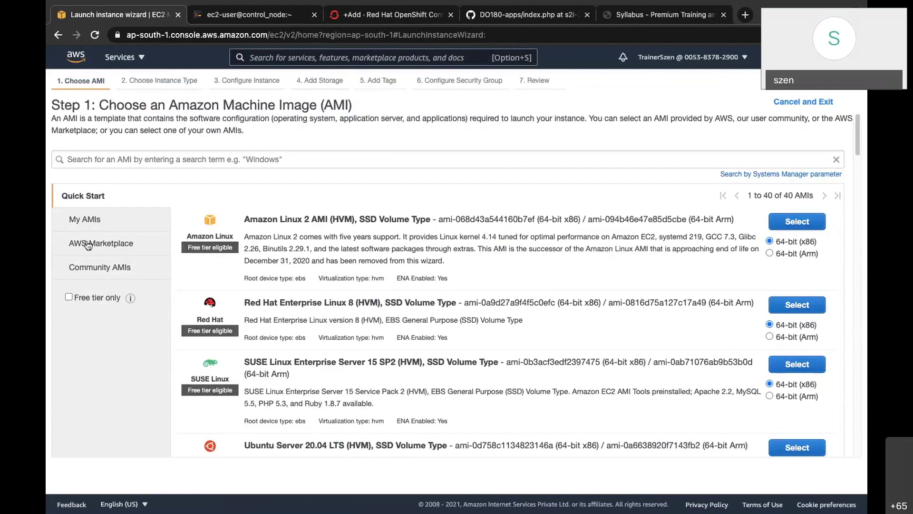
Limit the AMI list to free tier images and choose Red Hat Enterprise Linux 8 (64-bit x86)
click(69, 297)
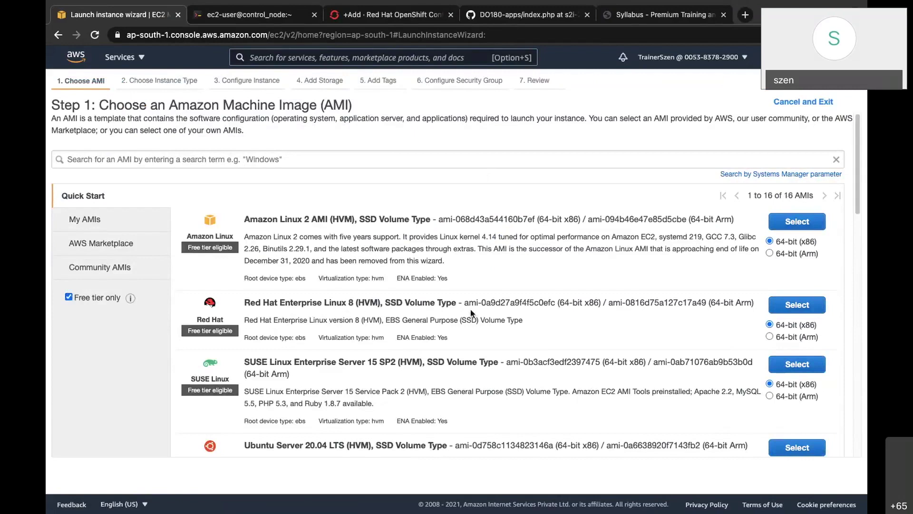
click(790, 308)
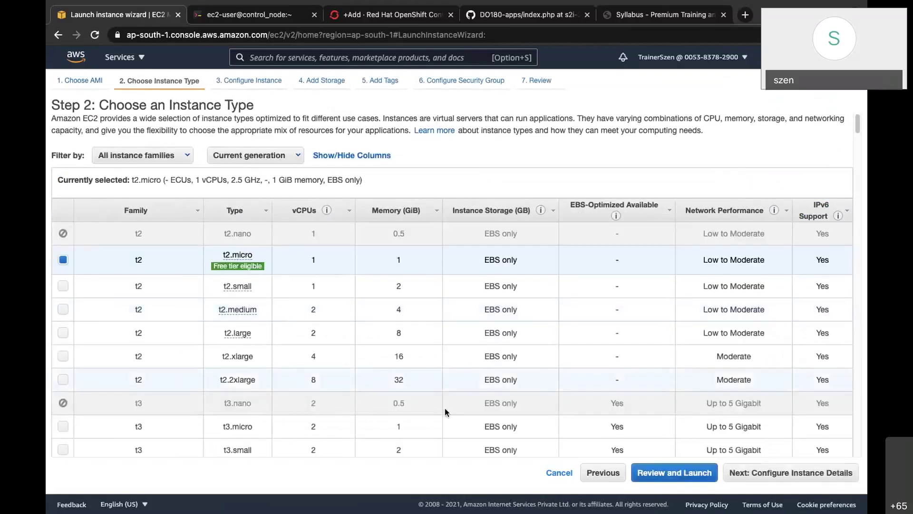
Examine the available instance types, comparing their vCPUs, memory and storage from t2 up to the largest families
scroll(404, 418, down, 6)
scroll(403, 418, down, 6)
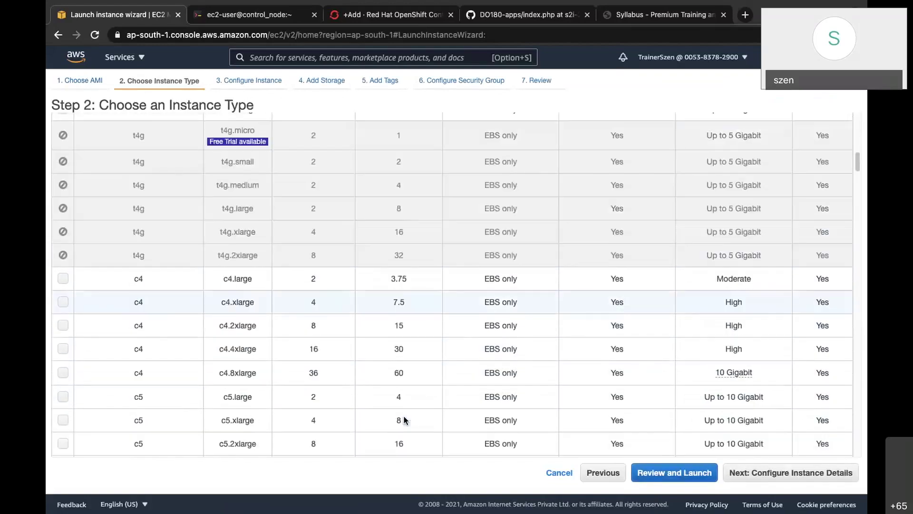
scroll(403, 418, up, 5)
scroll(403, 419, up, 5)
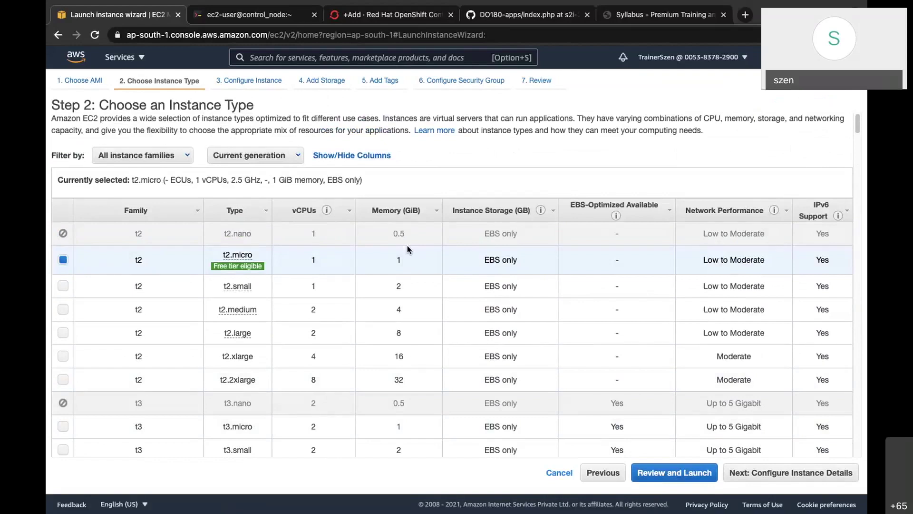
scroll(407, 246, down, 2)
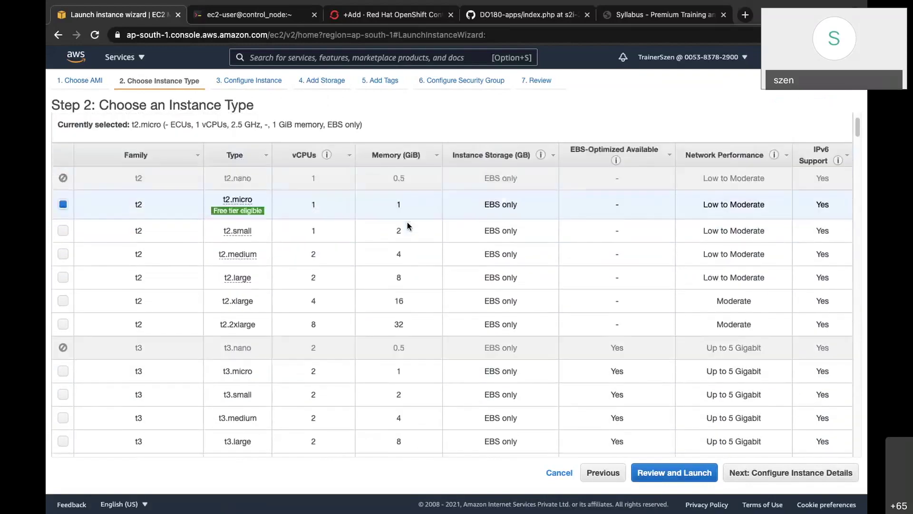
scroll(721, 166, down, 10)
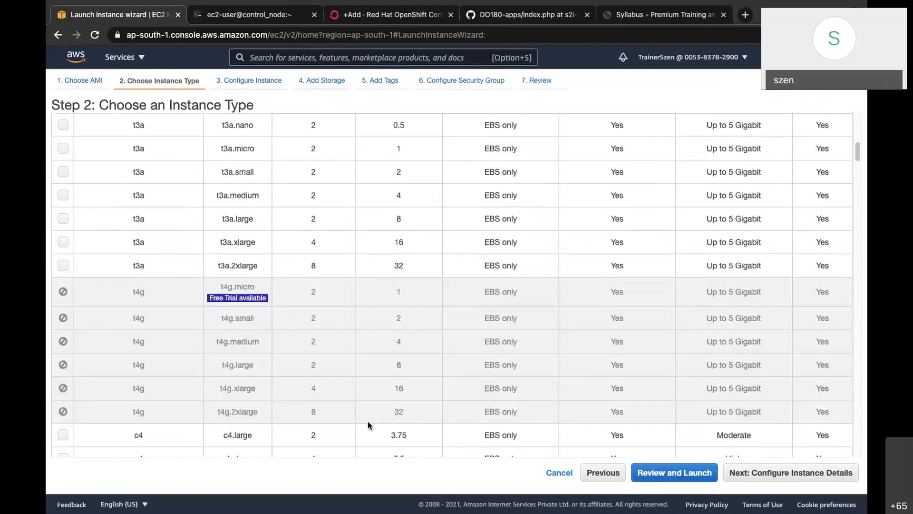
scroll(356, 425, down, 10)
scroll(356, 424, down, 15)
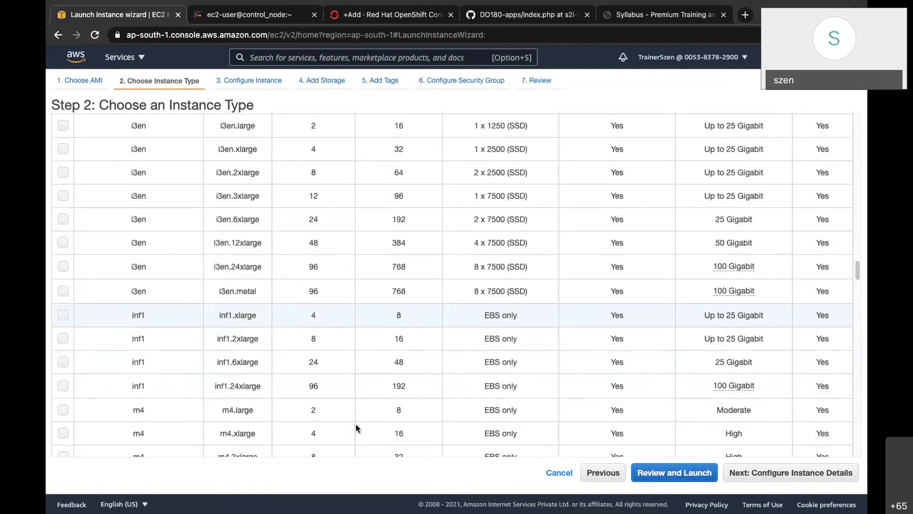
scroll(355, 424, down, 20)
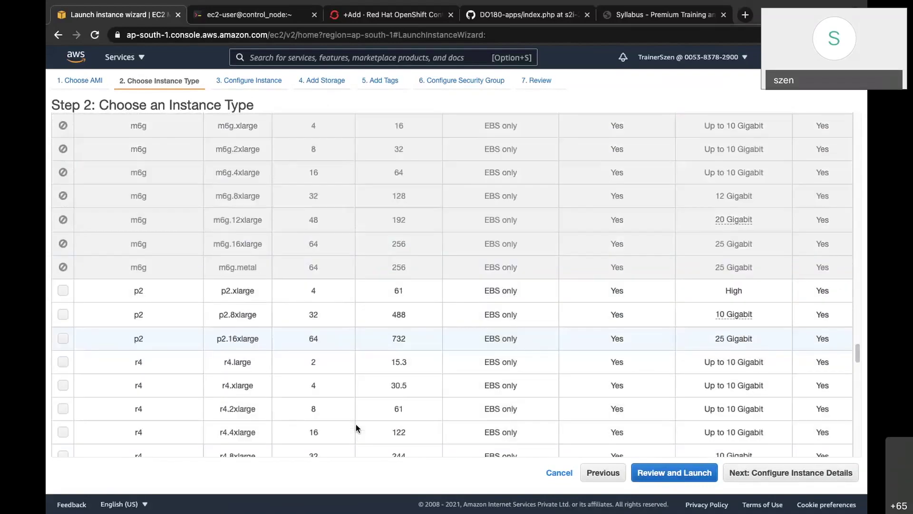
scroll(356, 424, down, 20)
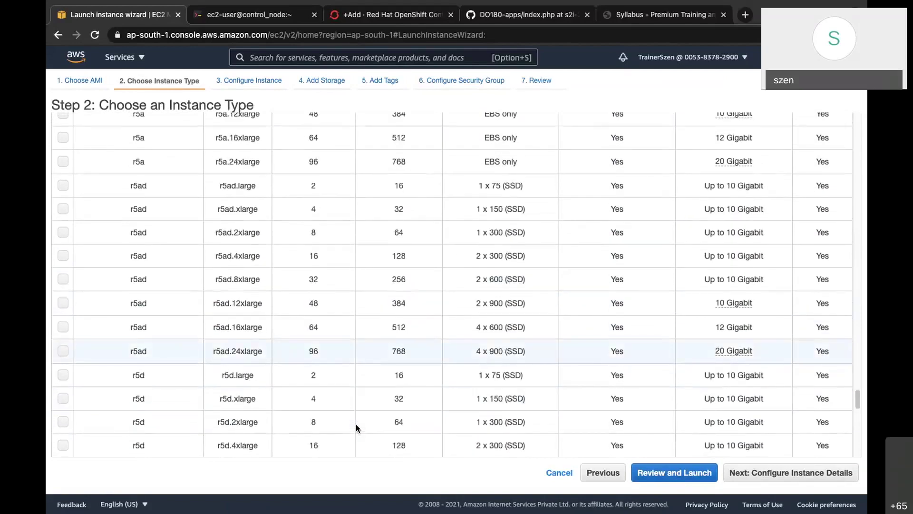
scroll(356, 427, down, 20)
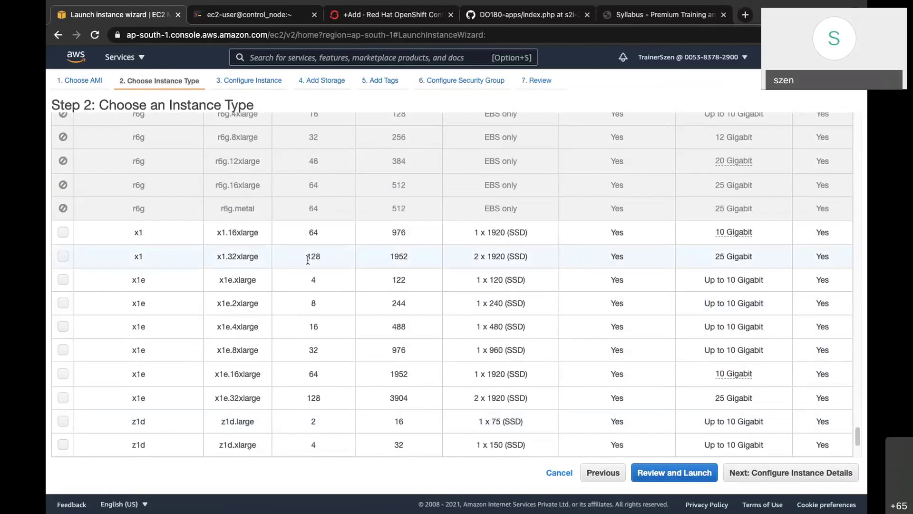
Select the x1.32xlarge instance type
double_click(308, 258)
click(330, 258)
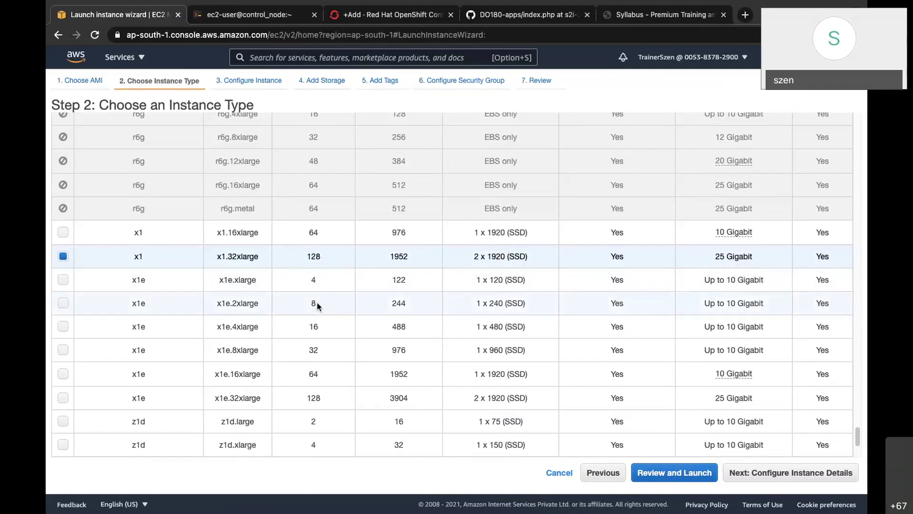
Select the free tier eligible t2.micro instance type and continue to the instance details
scroll(73, 256, up, 20)
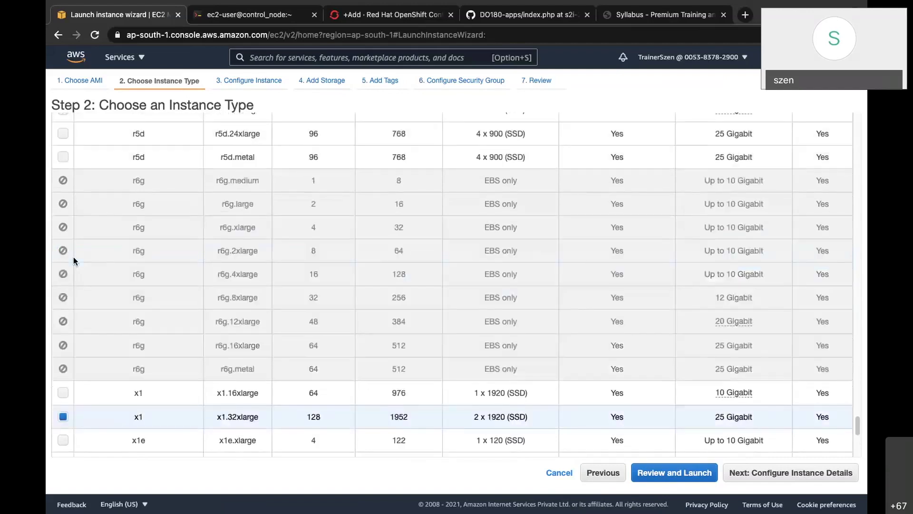
scroll(73, 257, up, 10)
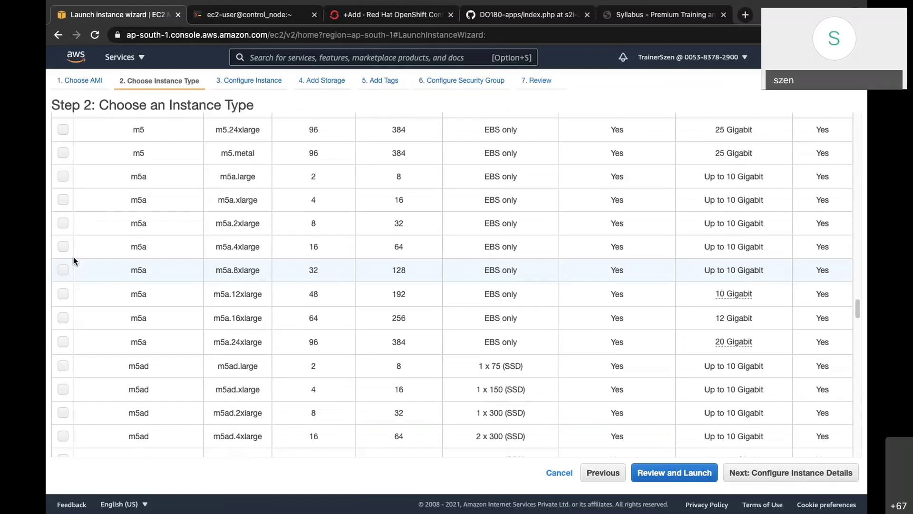
scroll(73, 257, up, 15)
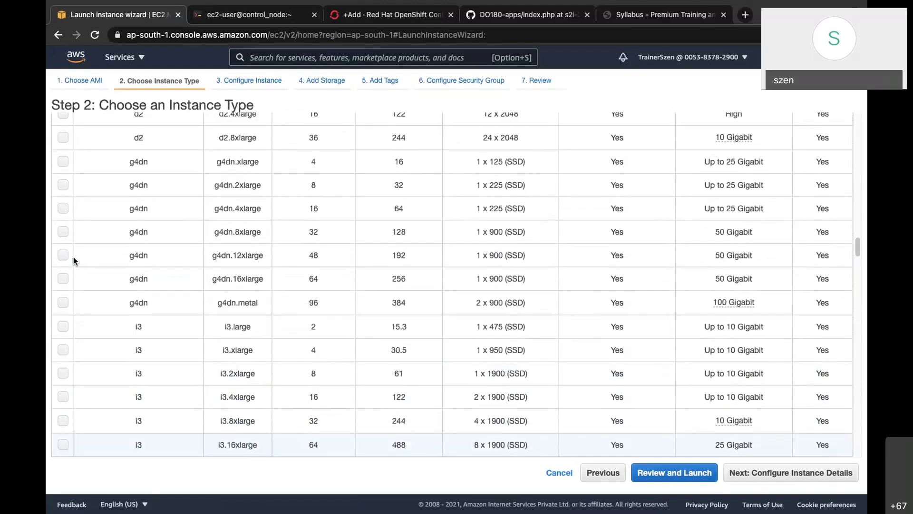
scroll(73, 257, up, 15)
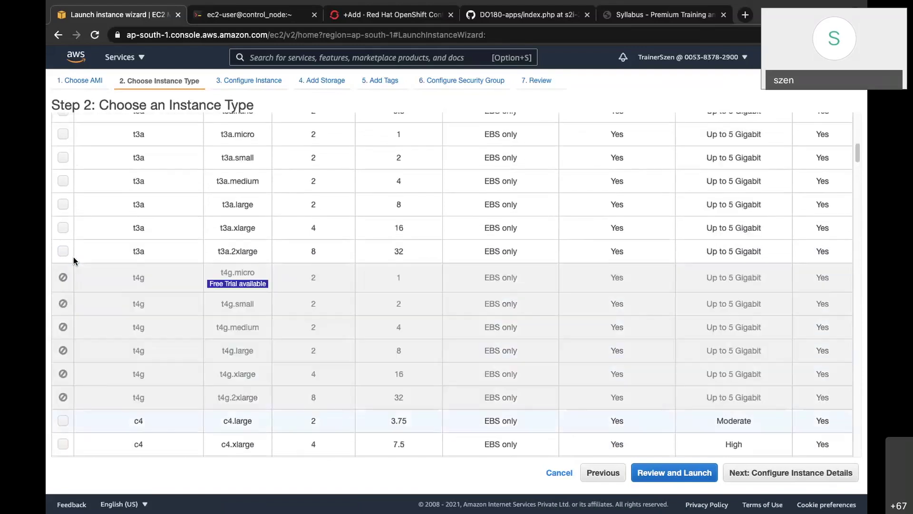
scroll(74, 257, up, 10)
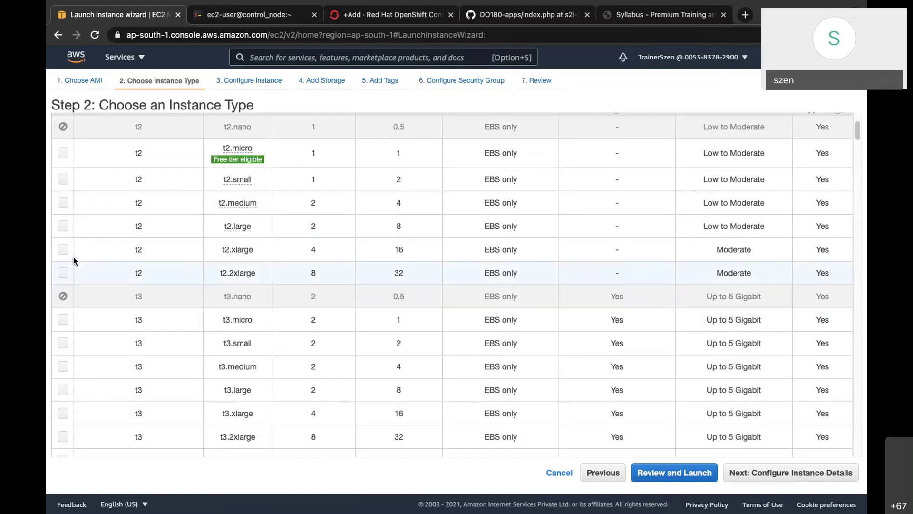
scroll(74, 257, up, 3)
click(95, 260)
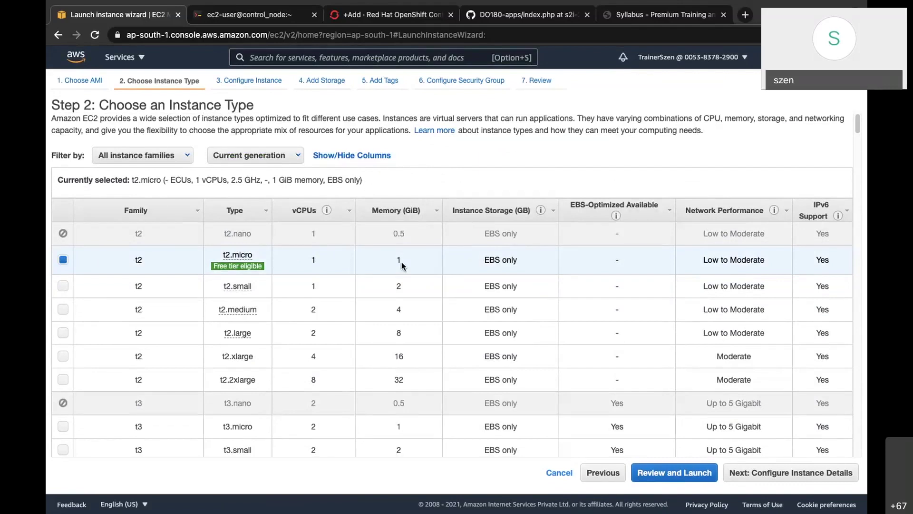
click(783, 479)
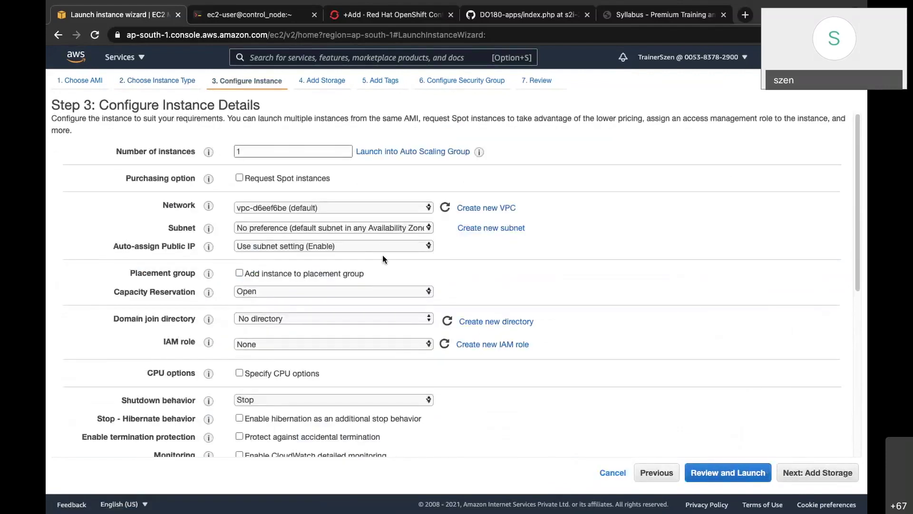
Keep the default instance details, storage and tags, and continue to the security group configuration
click(263, 152)
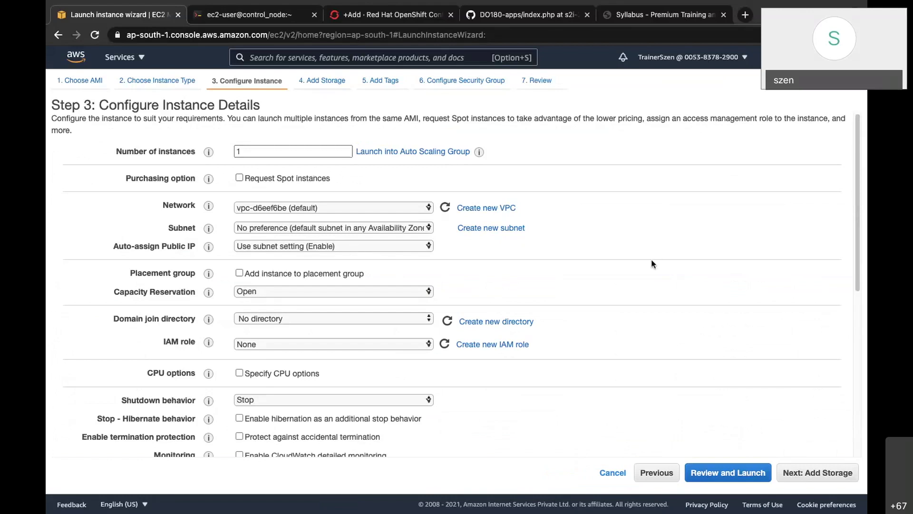
click(827, 473)
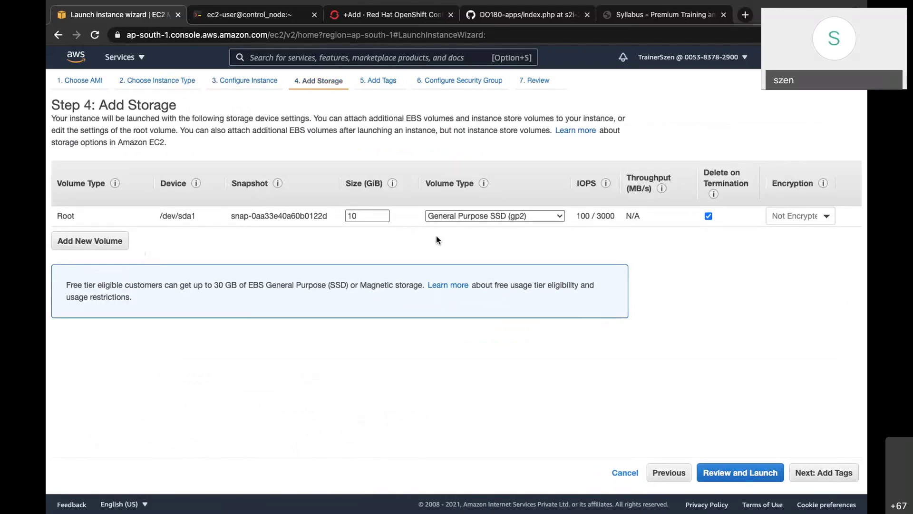
click(822, 472)
click(822, 473)
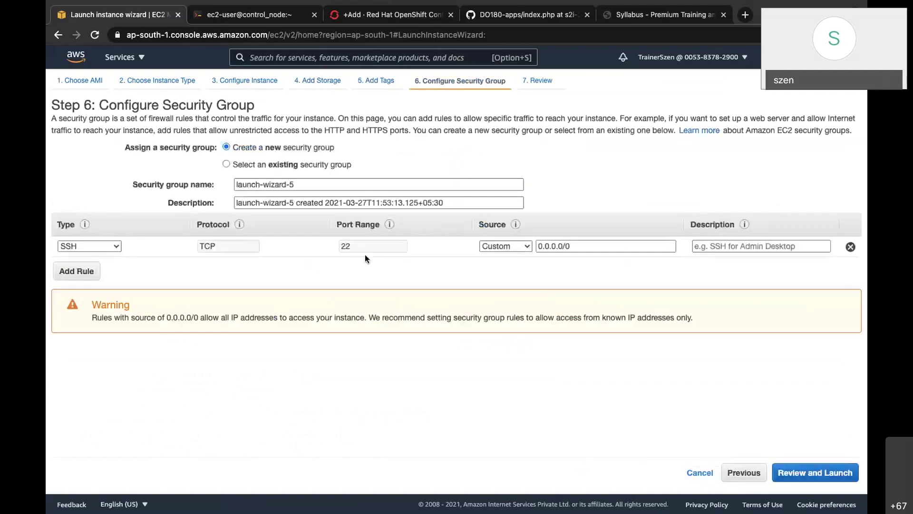
Assign the existing security group Online lab and proceed to the launch review
click(227, 164)
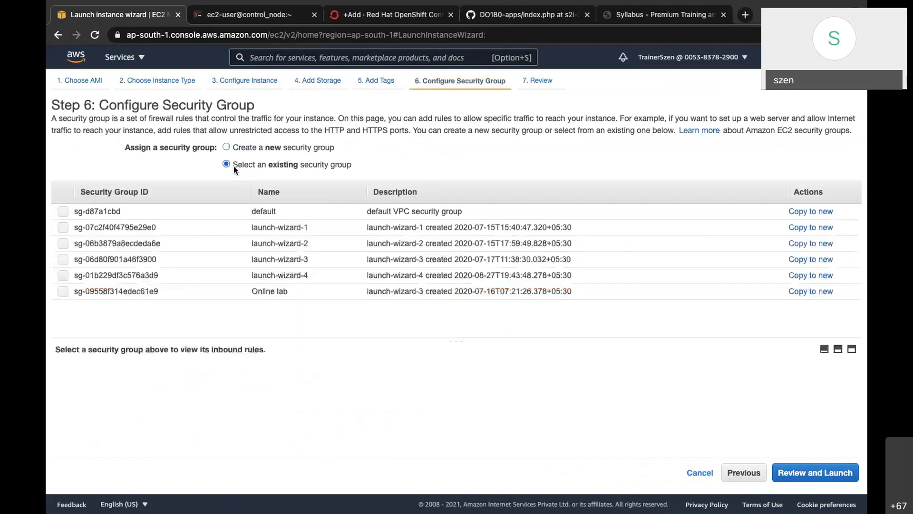
click(63, 292)
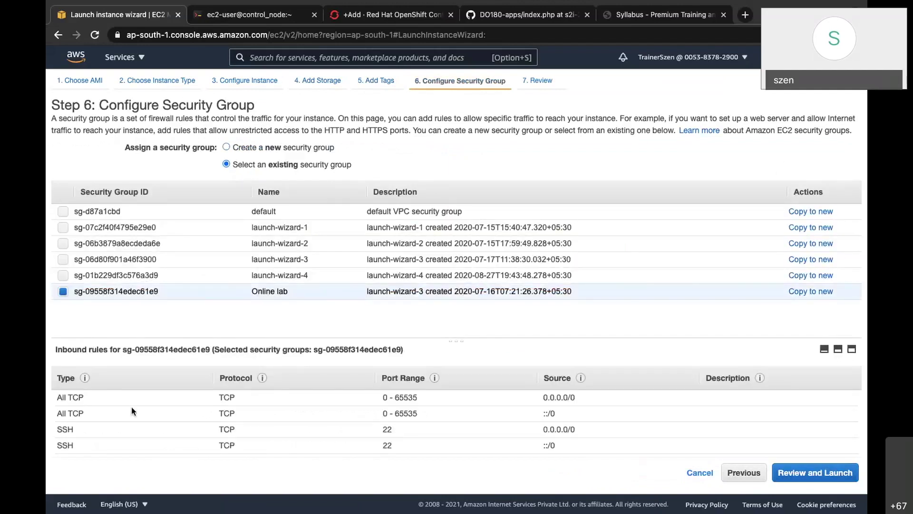
click(815, 473)
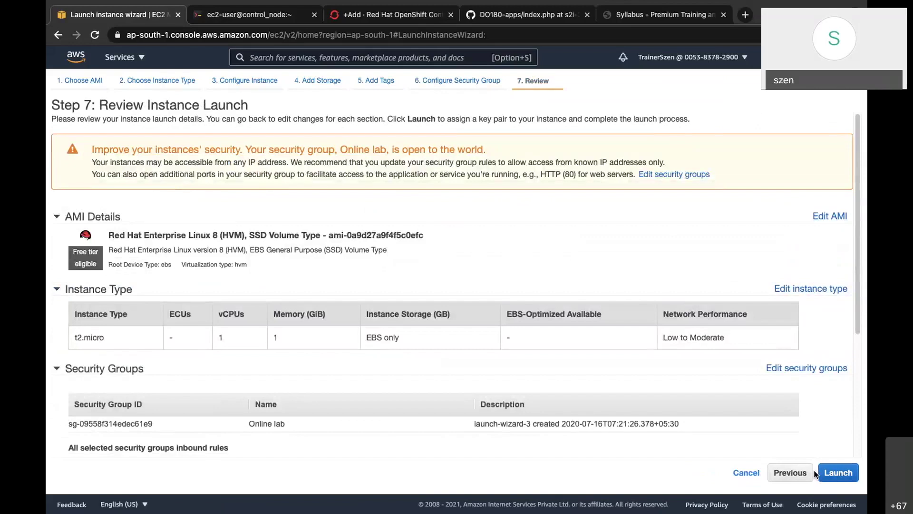
Review the launch settings and launch the instance with the existing key pair Mac, acknowledging access to its private key file
scroll(685, 335, down, 3)
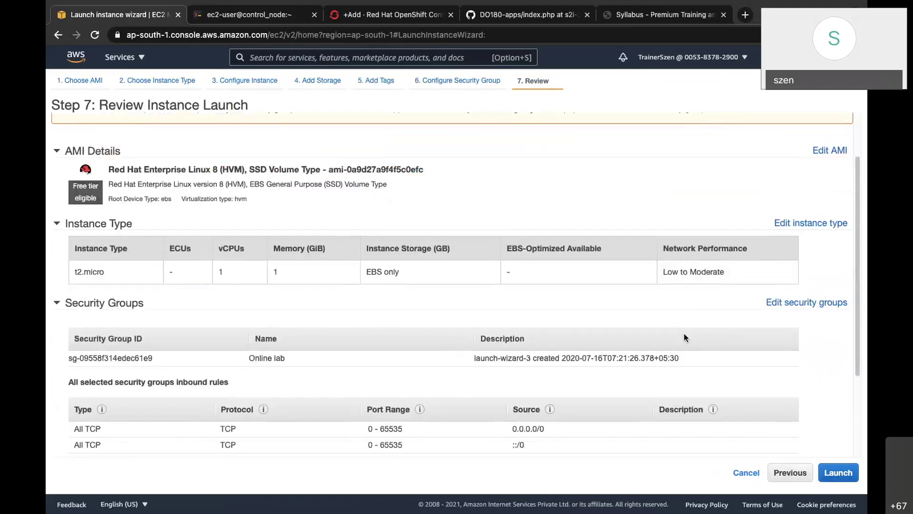
scroll(684, 332, down, 2)
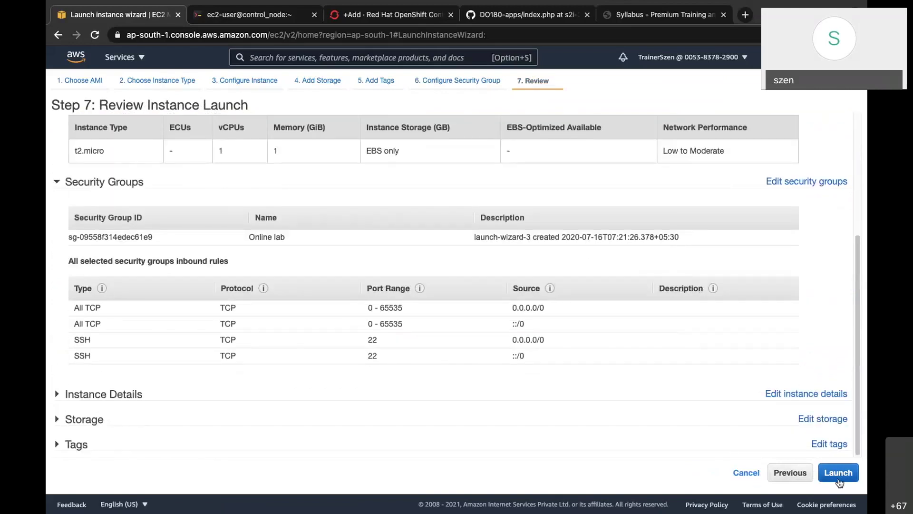
click(839, 475)
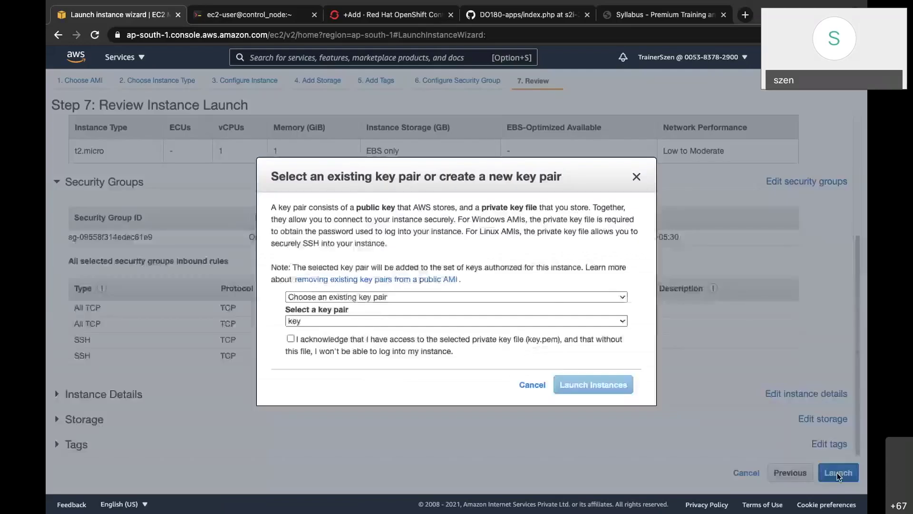
click(373, 321)
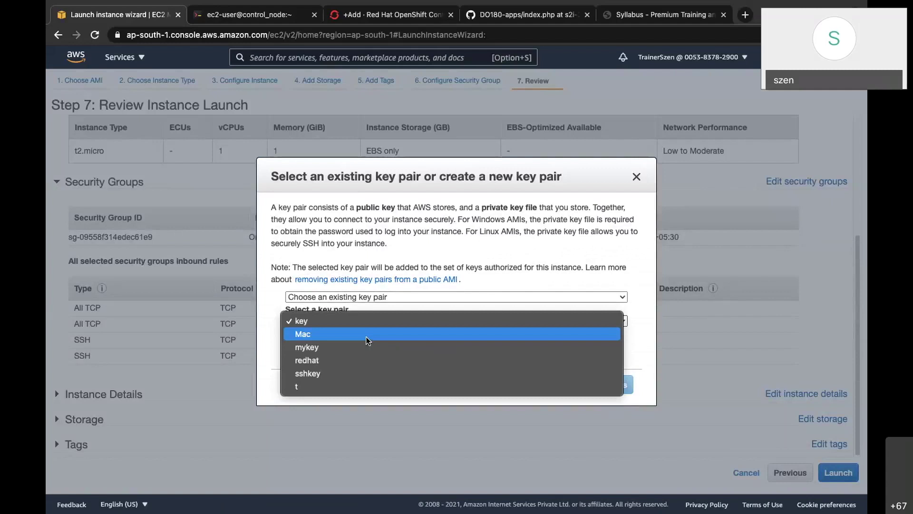
click(368, 340)
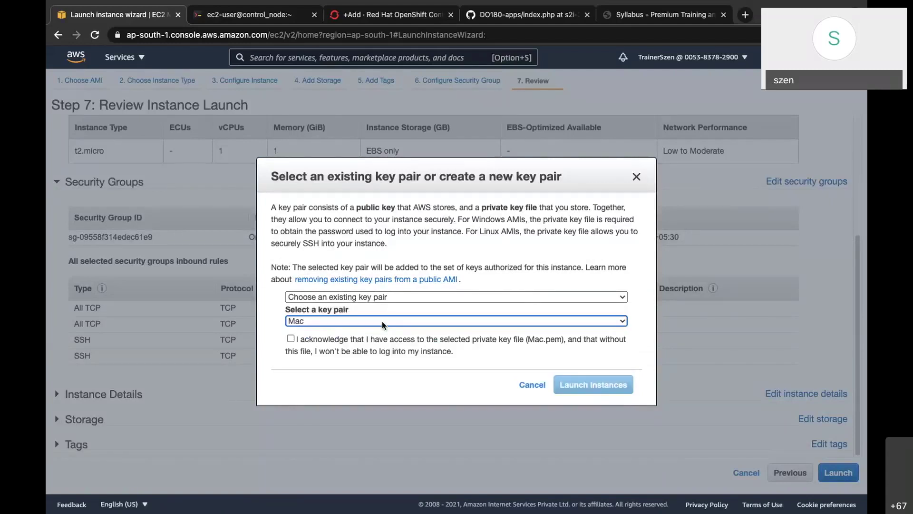
click(290, 339)
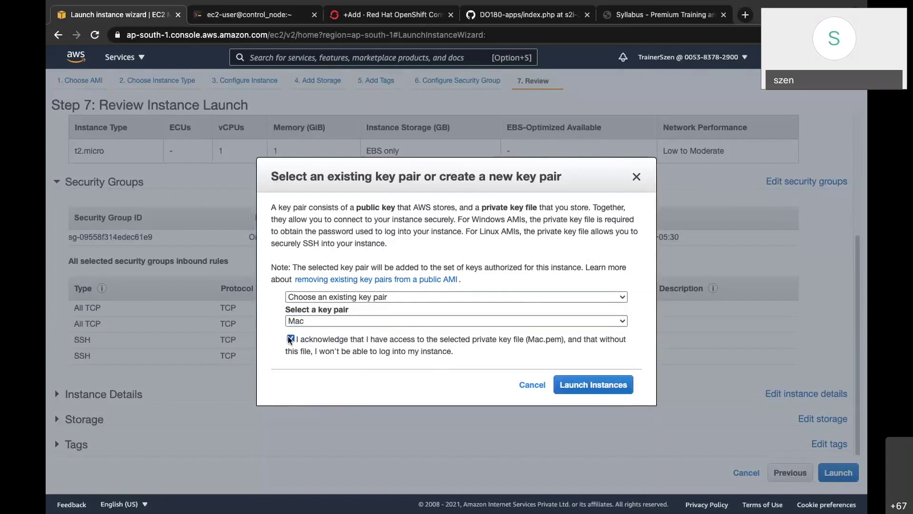
click(575, 389)
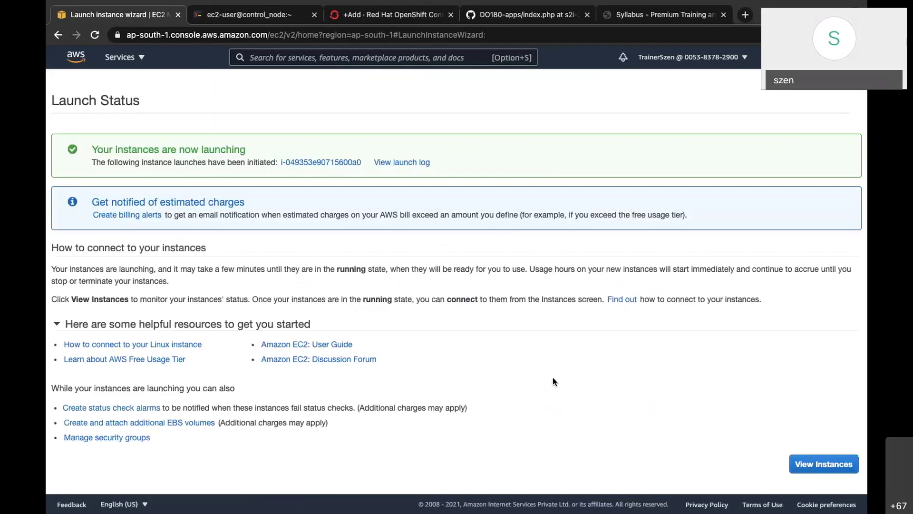
Show the newly launched instance in the instances list and check its state, public address, security group and key name
click(314, 163)
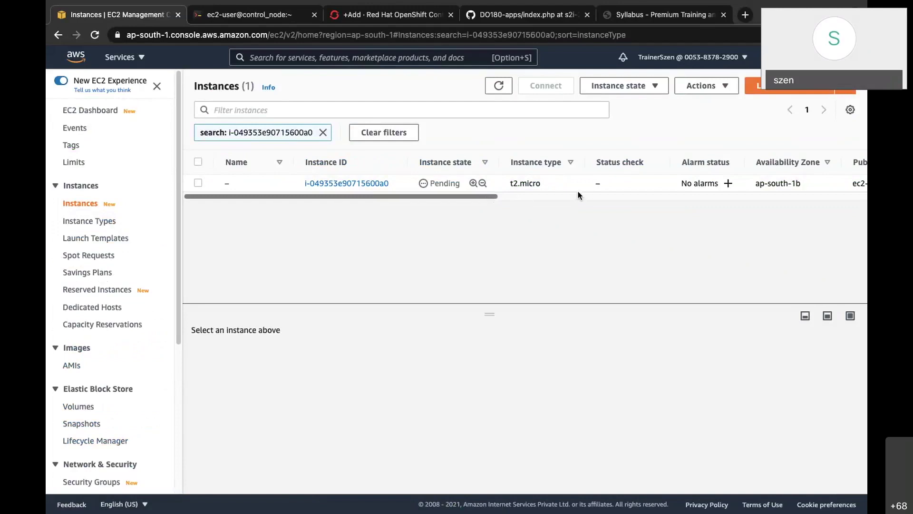
scroll(578, 191, right, 5)
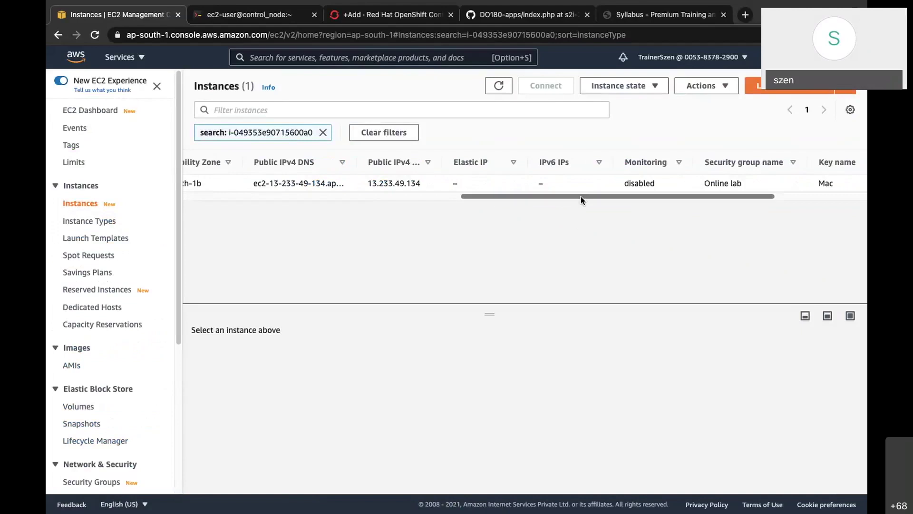
drag(576, 196, 276, 221)
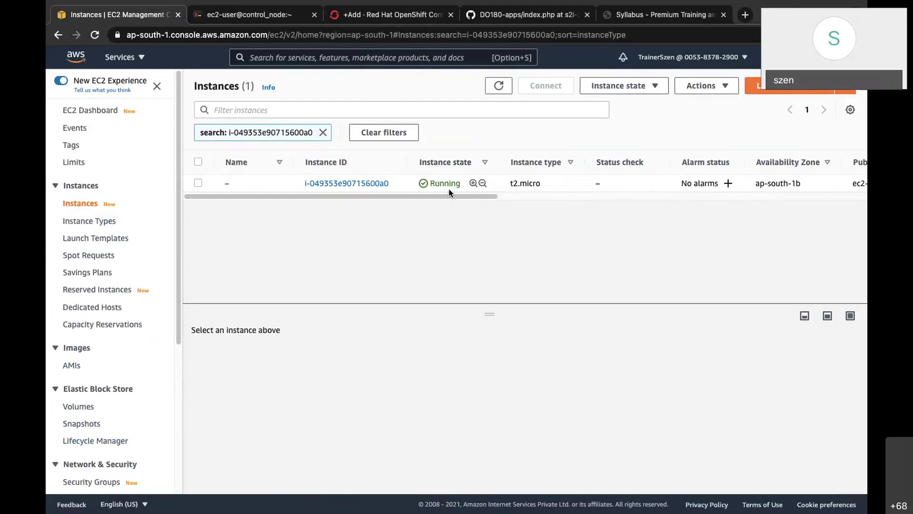
Copy the ec2-user login address with the public DNS name from the new instance's SSH connection instructions
right_click(345, 187)
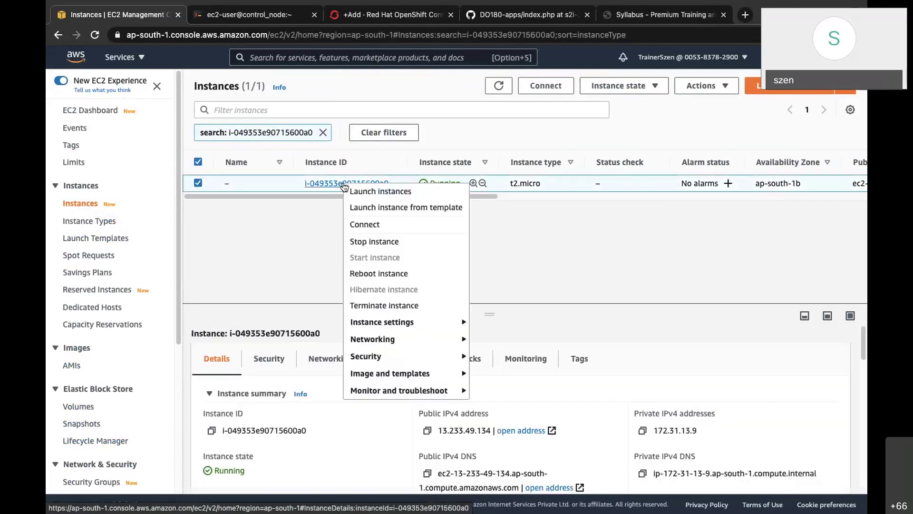
click(370, 228)
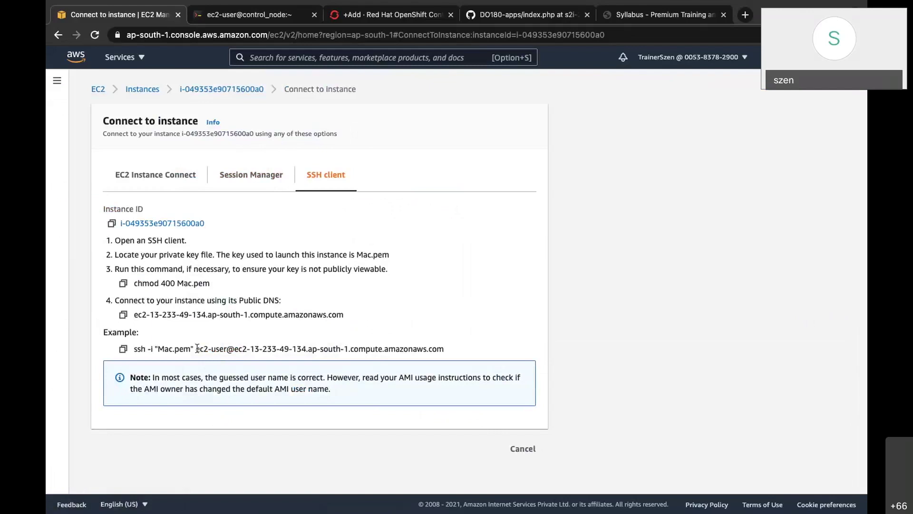
drag(195, 349, 457, 347)
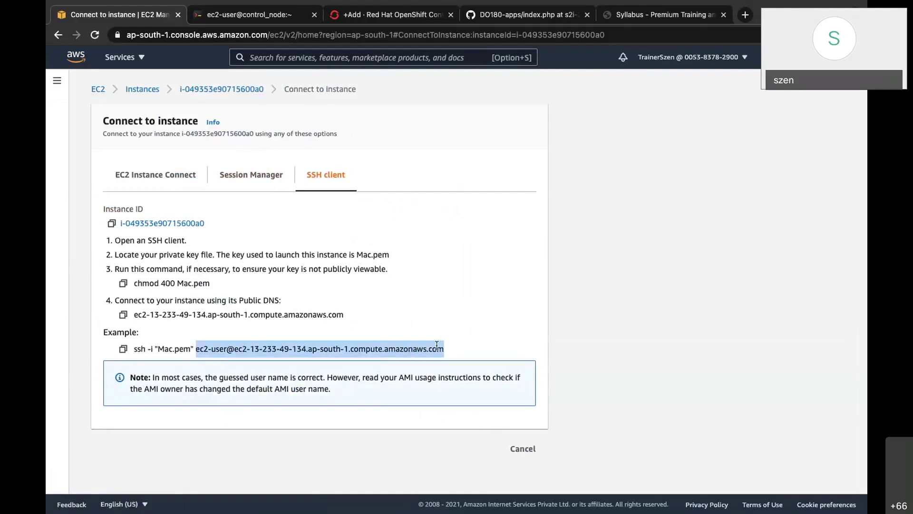
right_click(438, 346)
click(453, 371)
Open the Secure Shell App in a new browser tab with ssh: and bring up its connection dialog
click(744, 17)
text(ssh:)
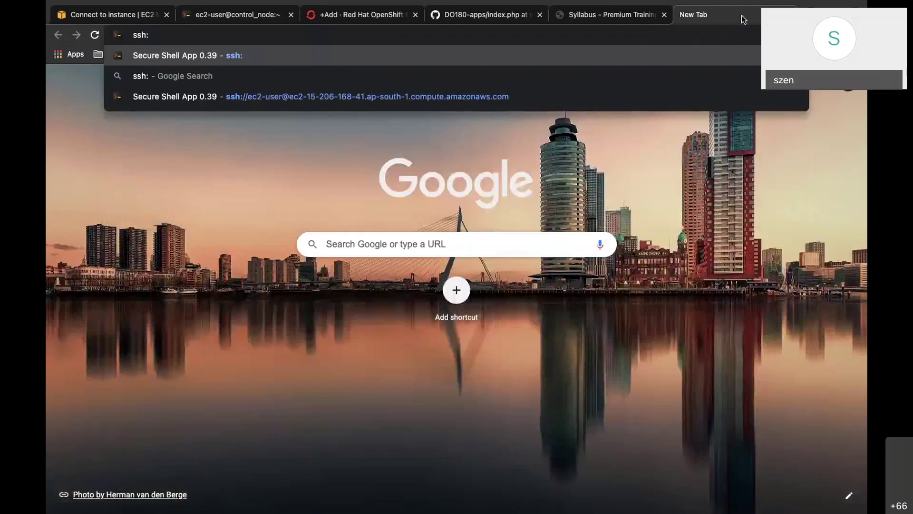
key(Return)
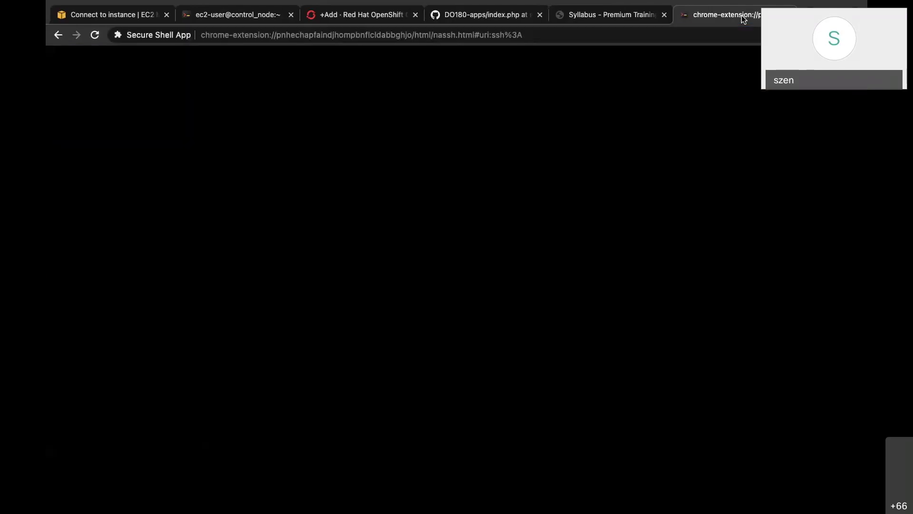
key(c)
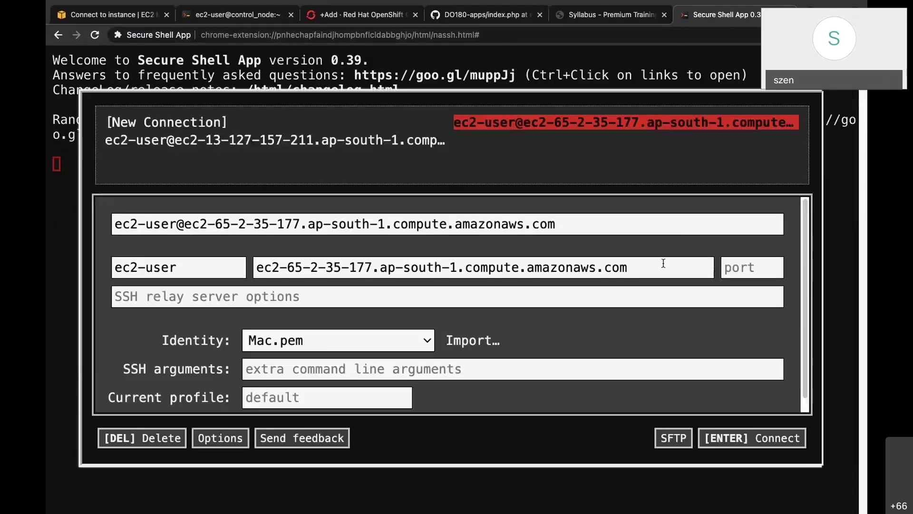
click(663, 263)
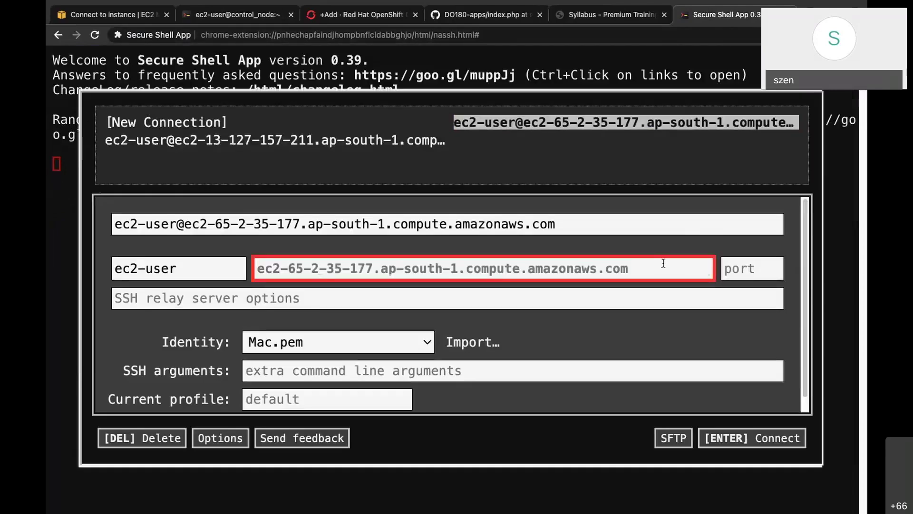
key(ctrl+v)
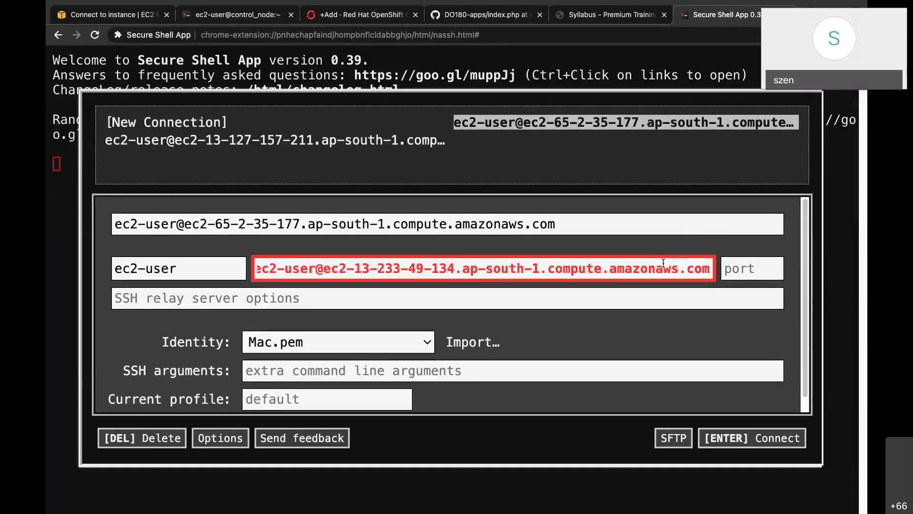
click(595, 226)
key(ctrl+v)
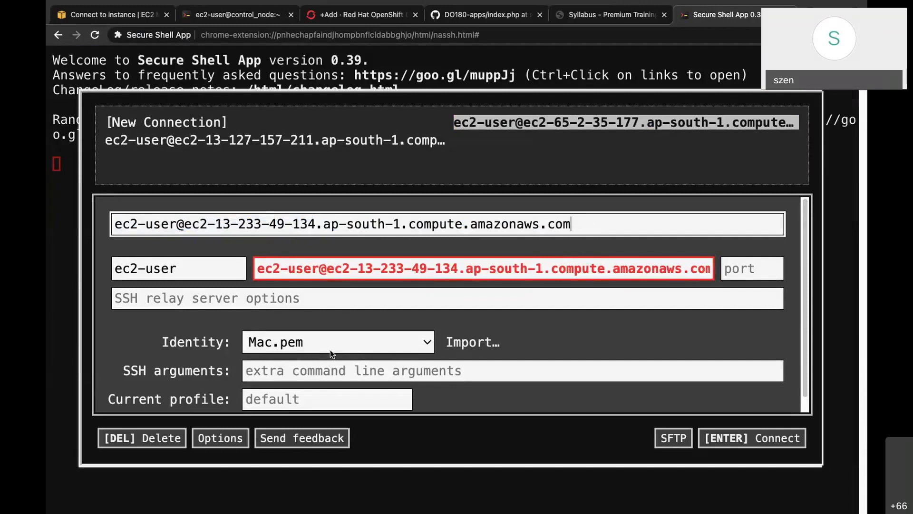
click(733, 438)
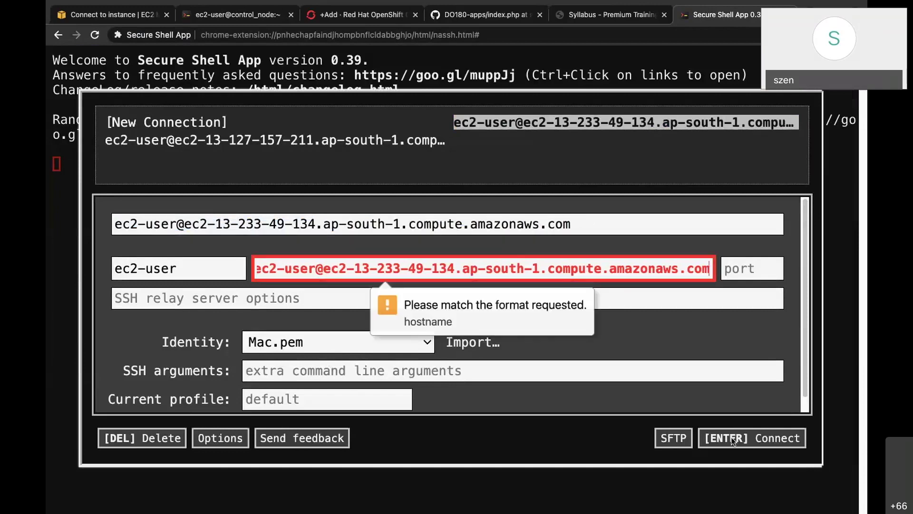
click(643, 221)
key(Return)
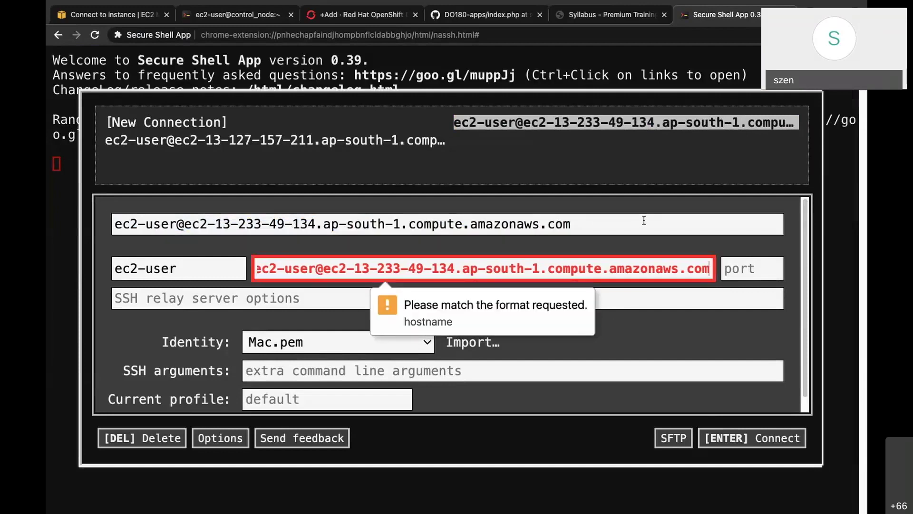
Clear the invalid hostname entry and connect to the instance using the full login address
triple_click(651, 269)
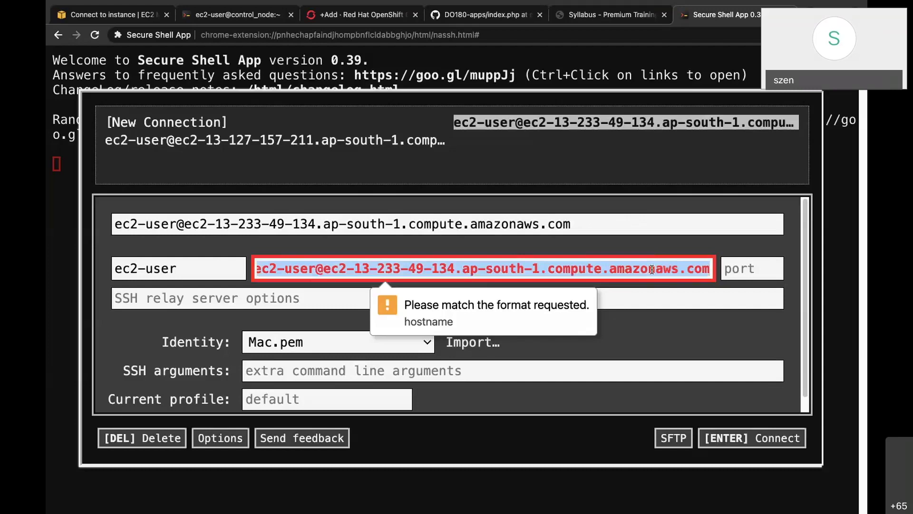
key(super+v)
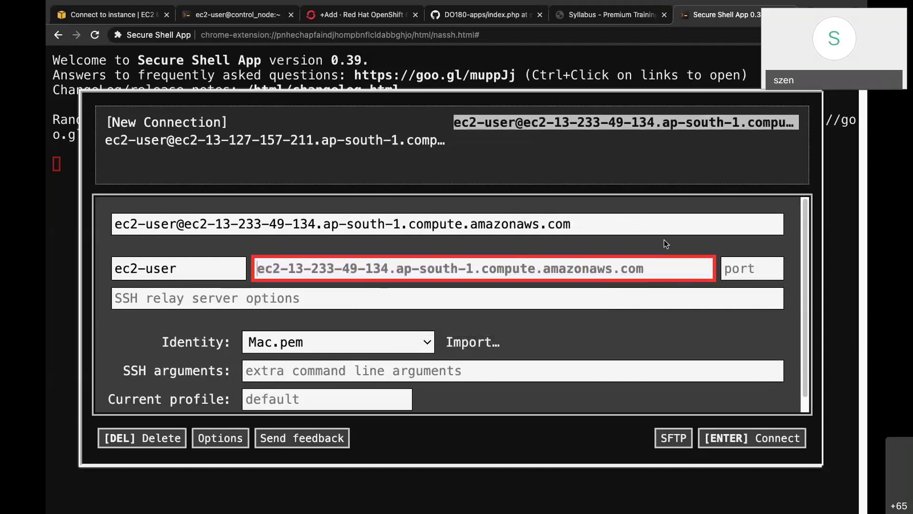
click(663, 225)
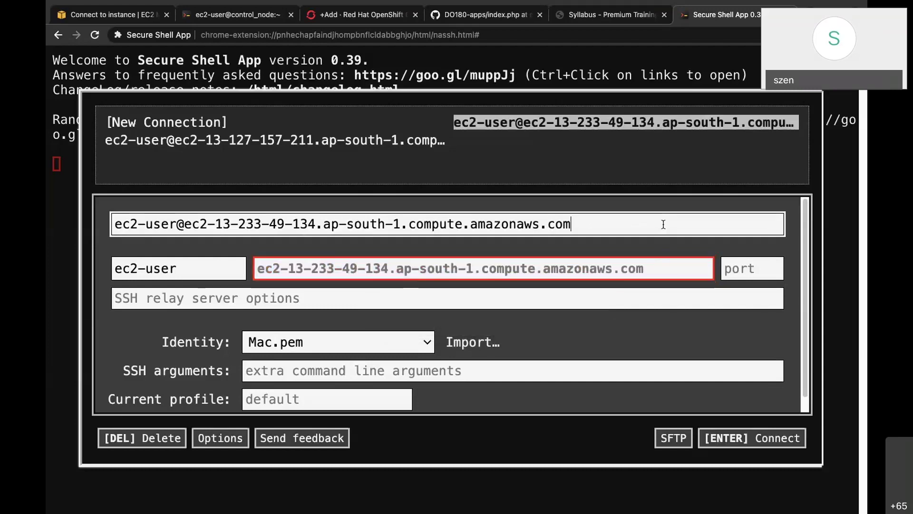
click(736, 437)
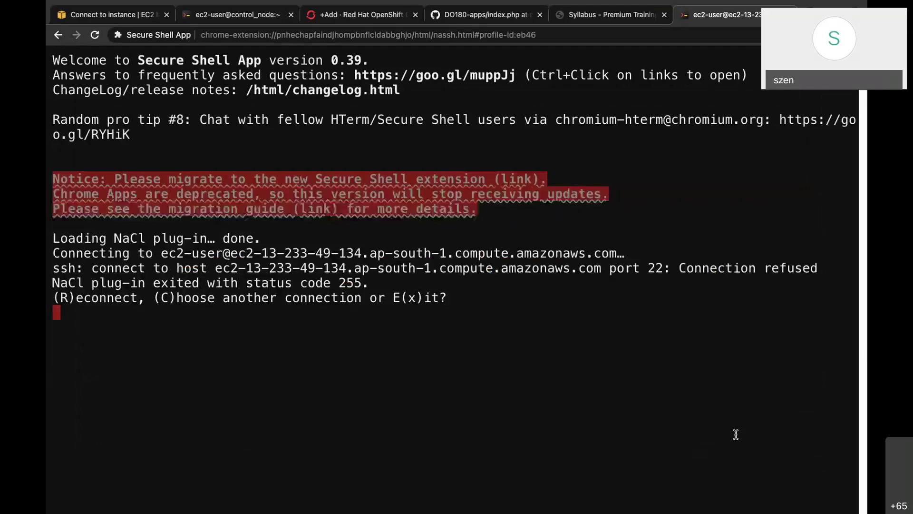
Retry the SSH connection until the instance answers, and accept its host key fingerprint with yes
key(r)
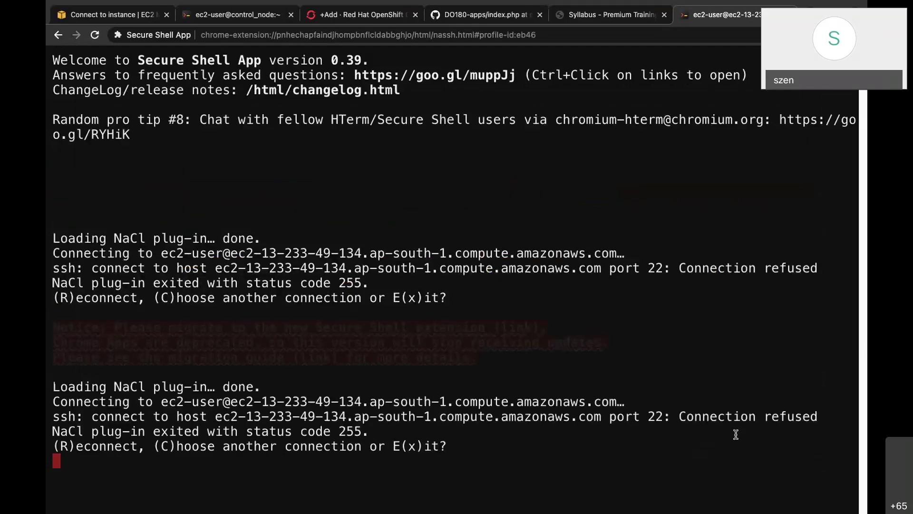
key(r)
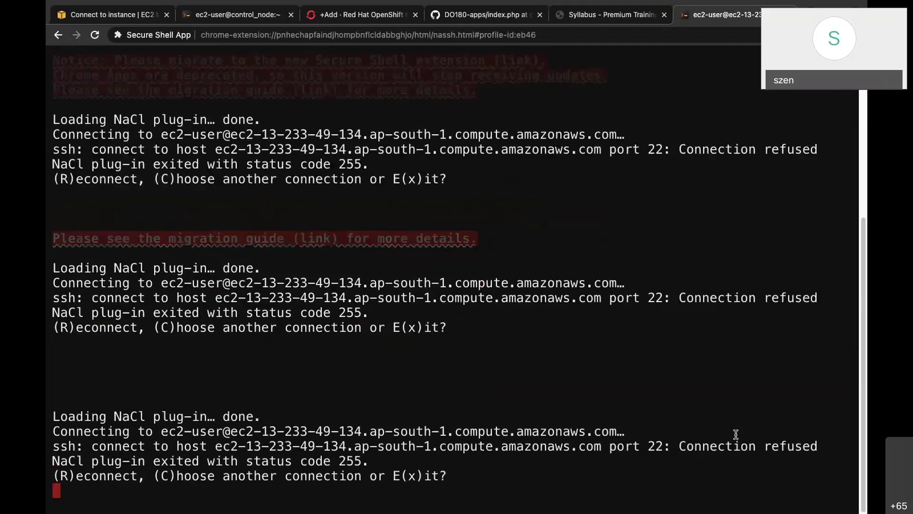
key(r)
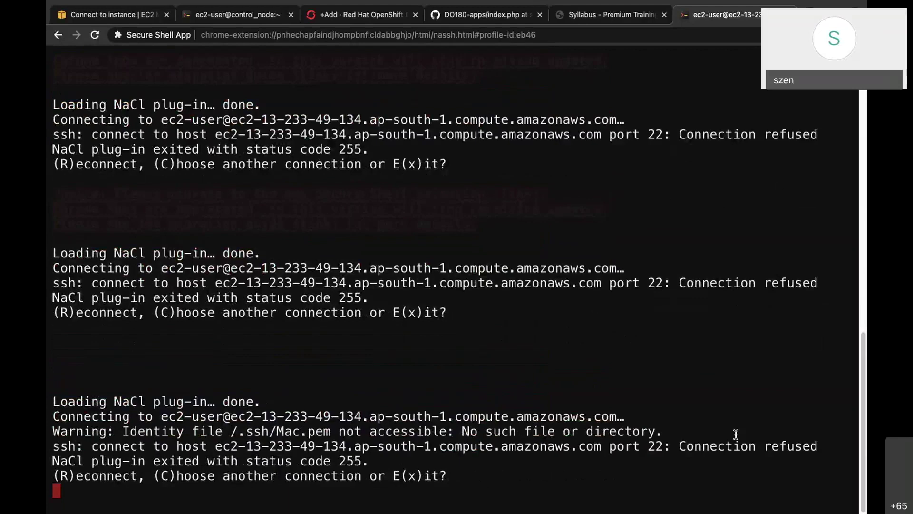
key(r)
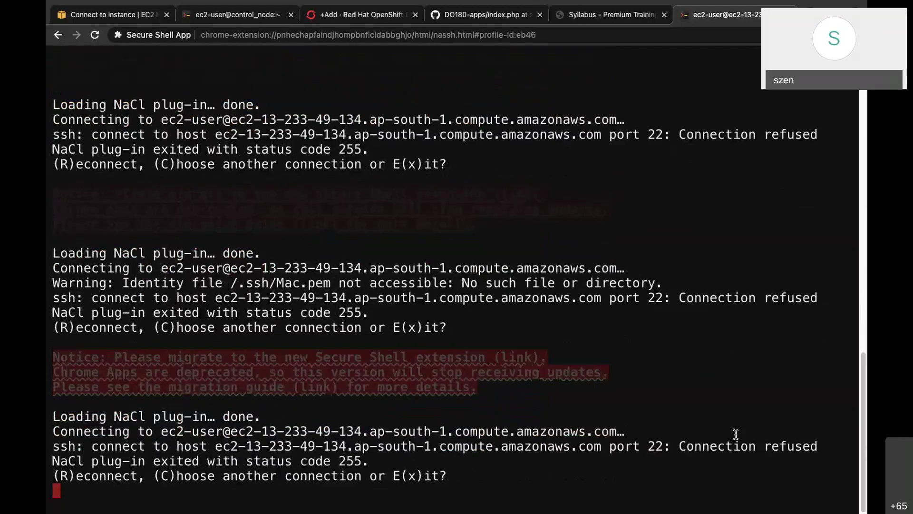
key(r)
key(r)
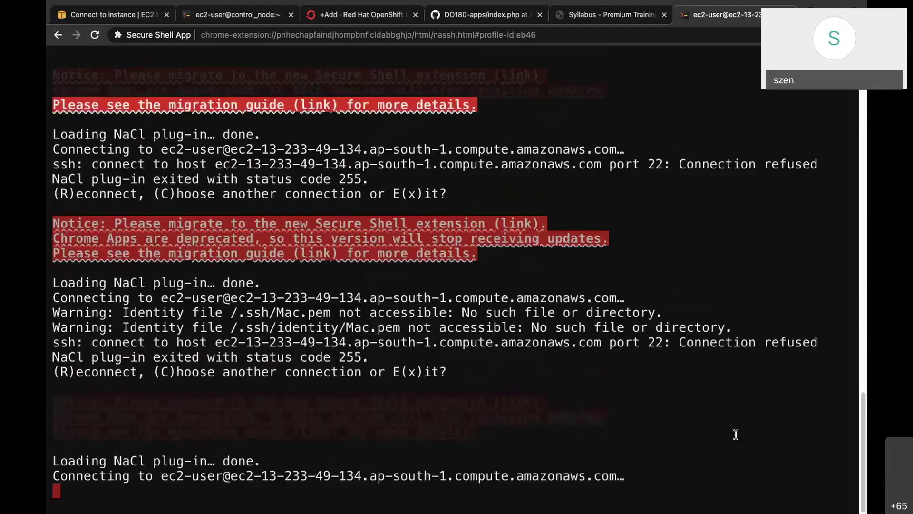
key(r)
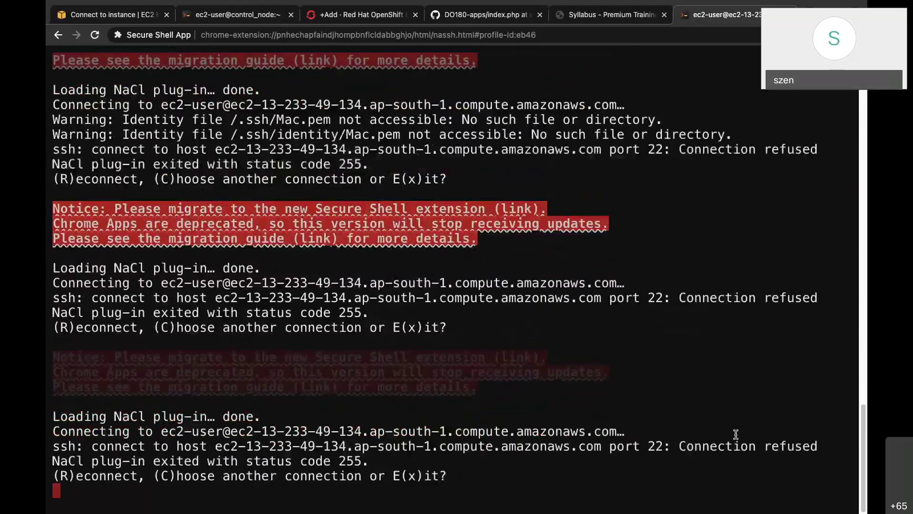
key(r)
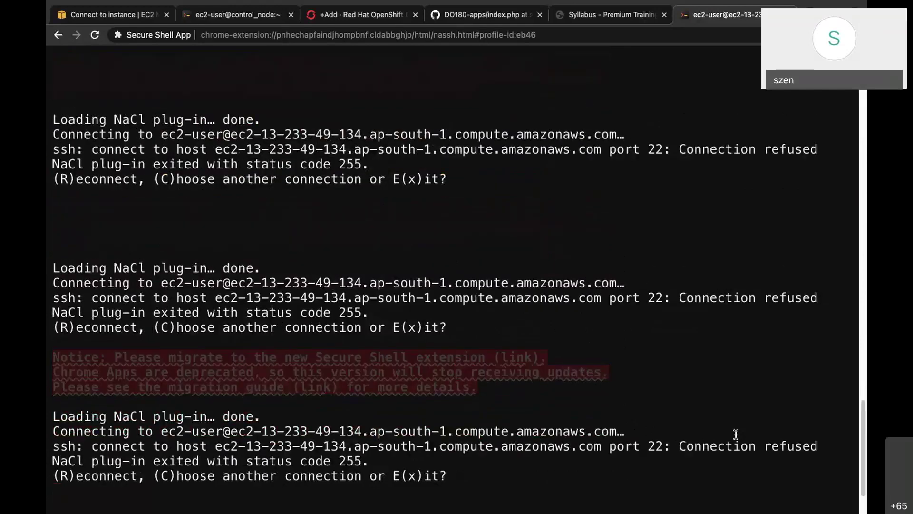
text(r)
text(yes)
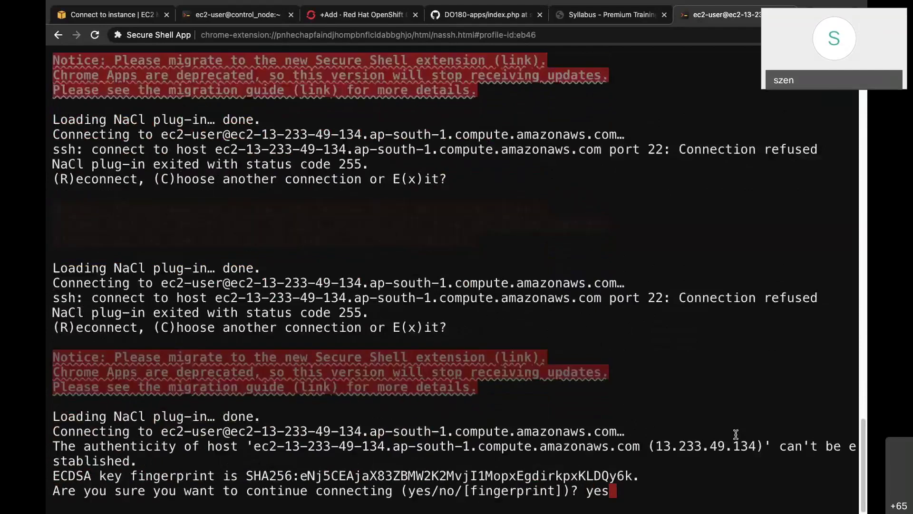
key(Return)
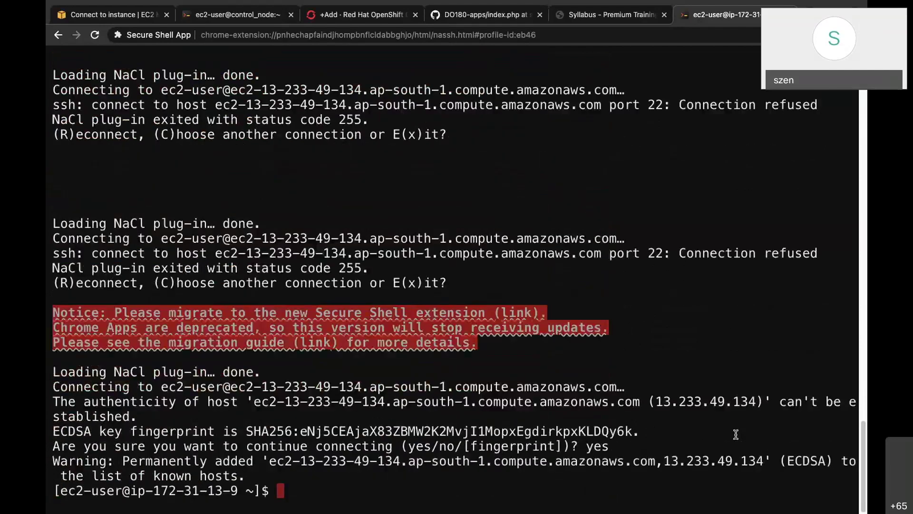
Clear the terminal, then check the new instance in the full EC2 instances list and return to the SSH session
text(clear)
key(Return)
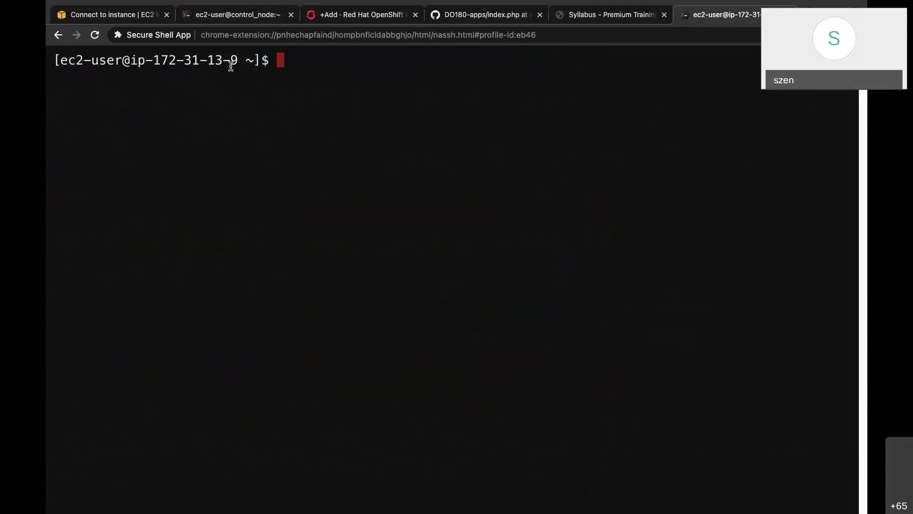
click(136, 15)
click(142, 89)
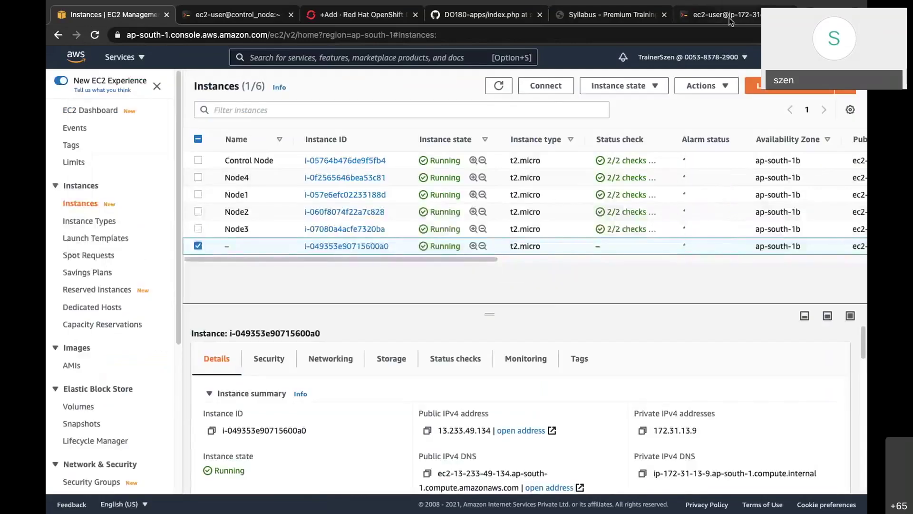
click(728, 18)
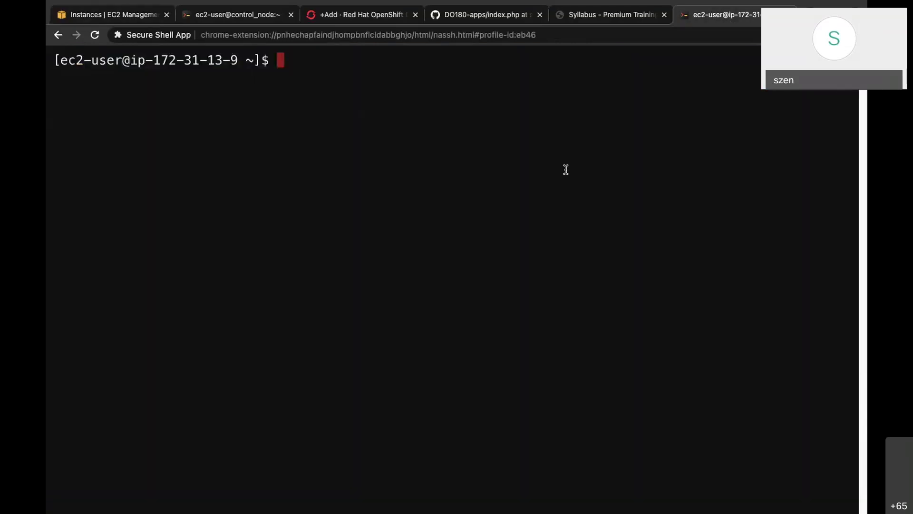
Run lscpu on the instance and check its number of CPUs
text(ls)
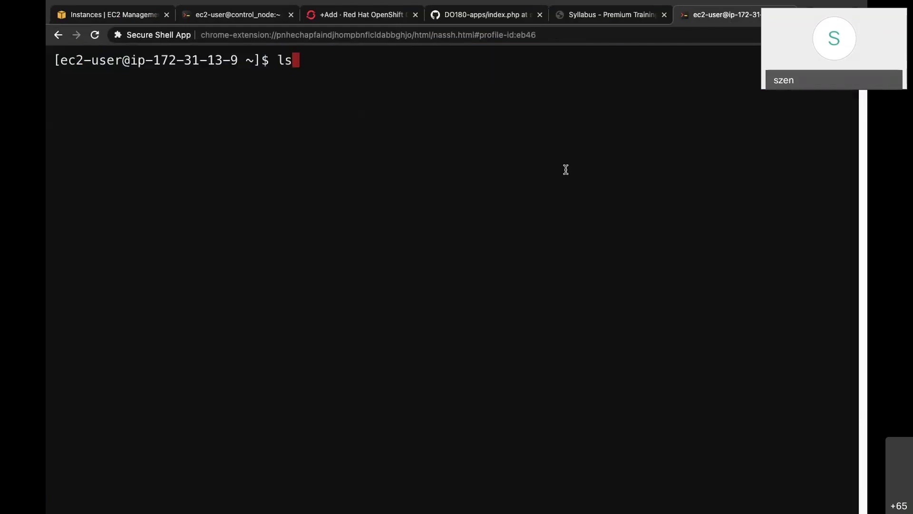
text(cpu)
key(Return)
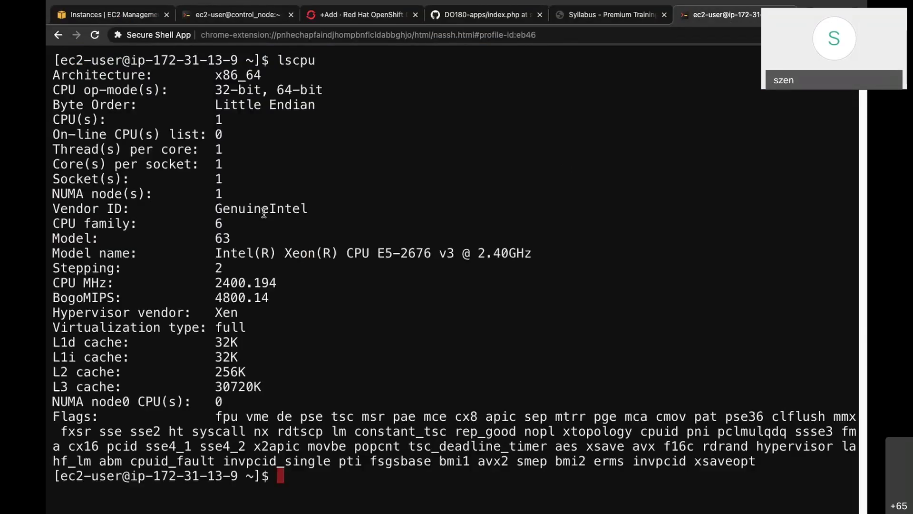
drag(55, 119, 264, 119)
Run free -m to check the instance's total memory, and clear the terminal
text(free -m)
key(Return)
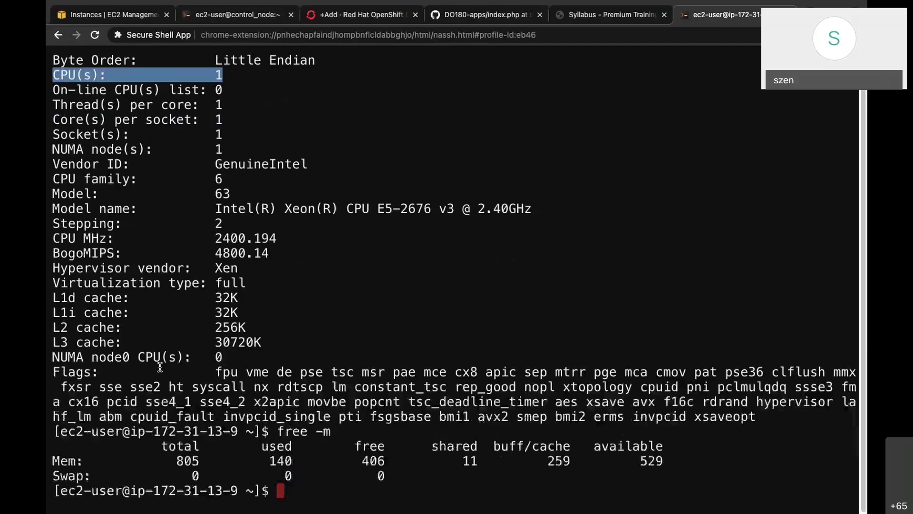
drag(176, 463, 202, 463)
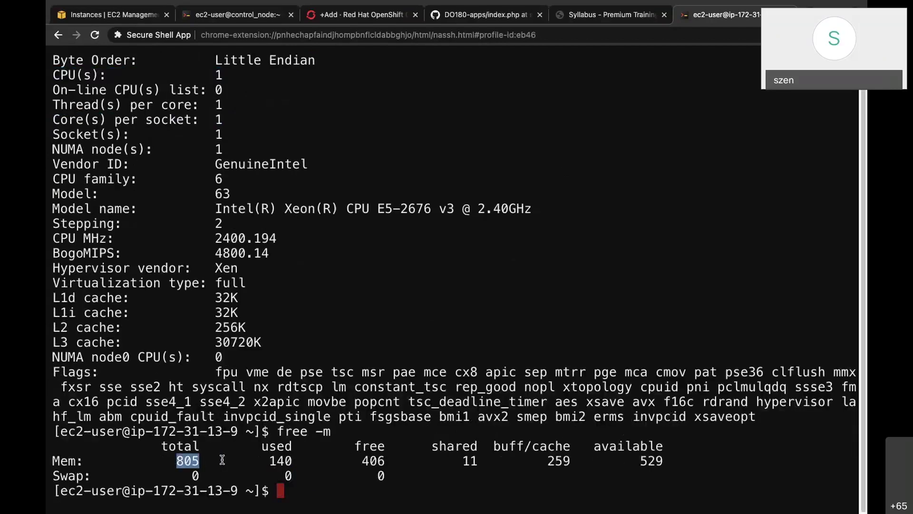
text(clear)
key(Return)
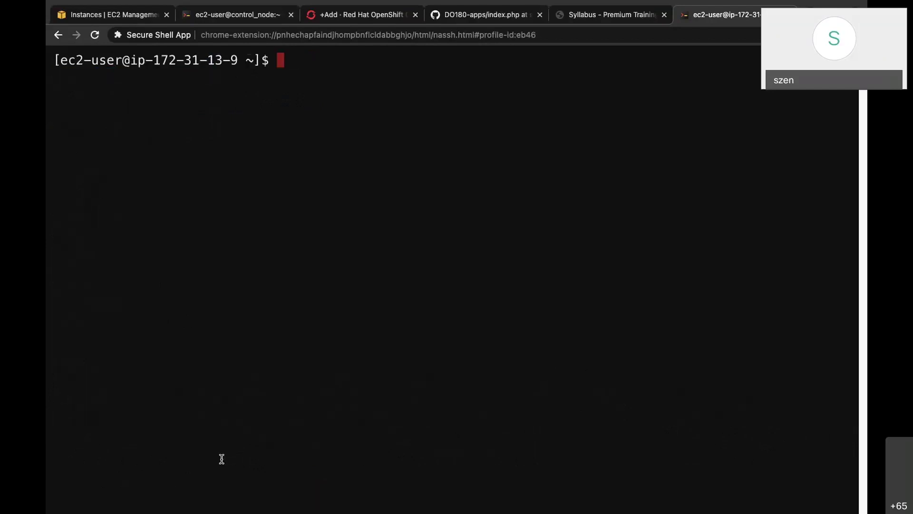
Install the httpd package on the instance with sudo yum install httpd, confirming the transaction with y
text(sudo yum insta)
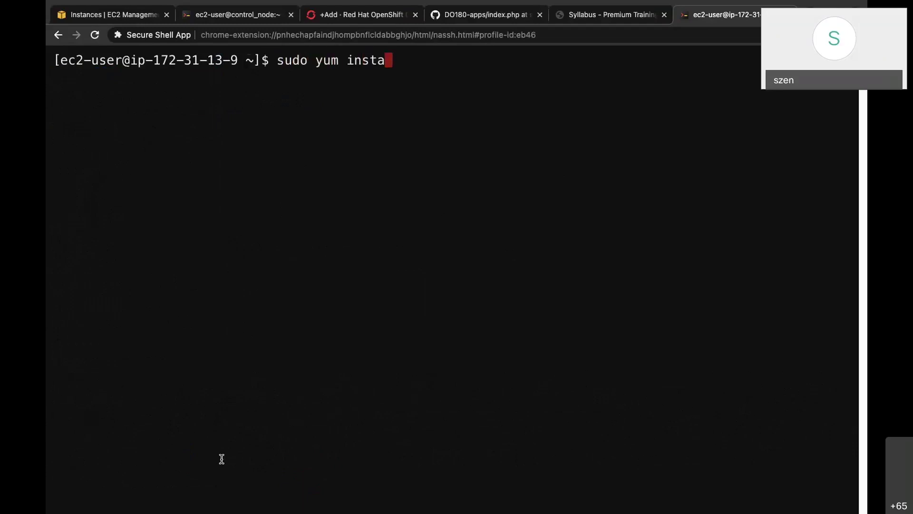
text(ll httpd)
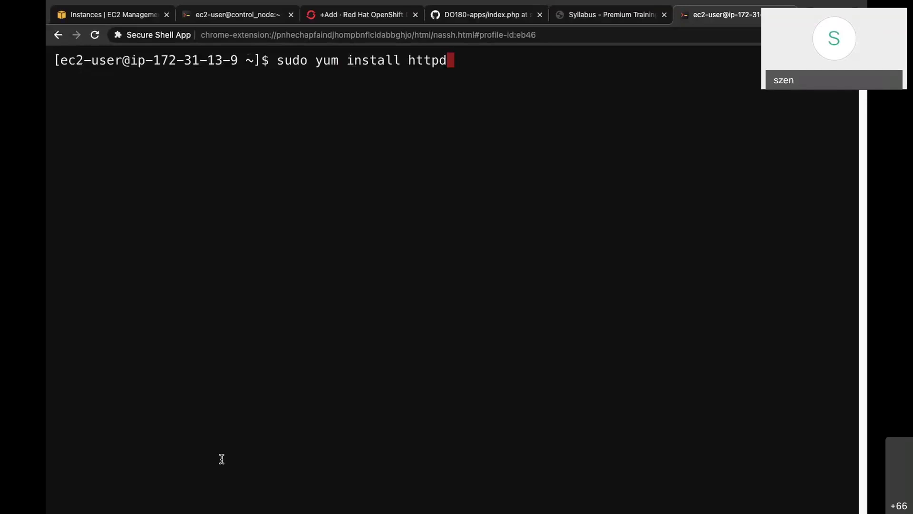
key(Return)
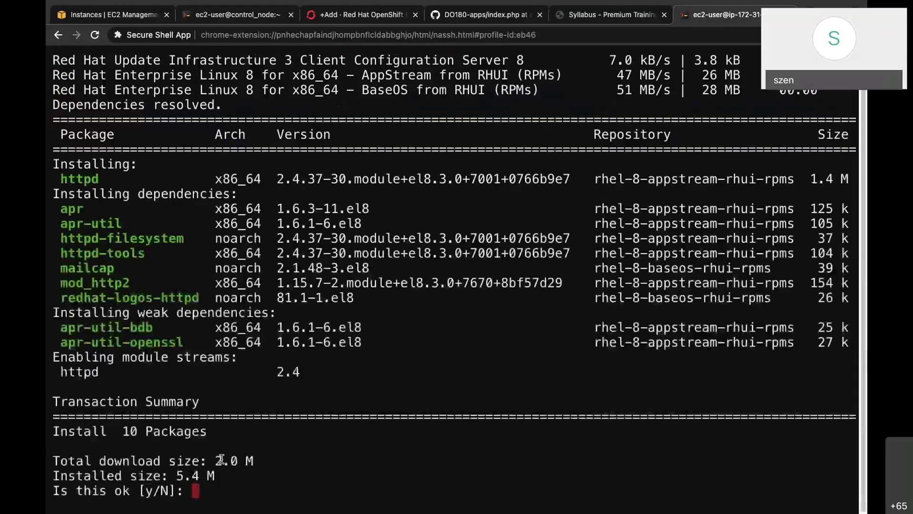
text(y)
key(Return)
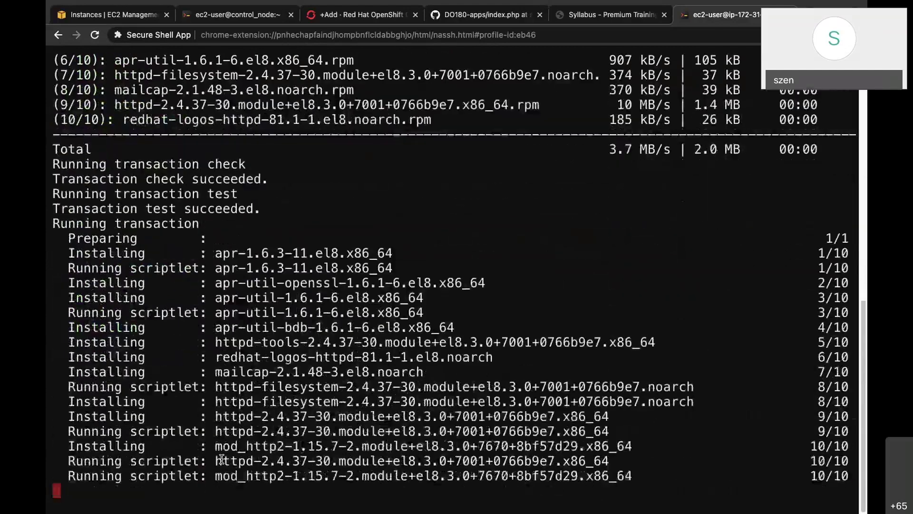
key(Return)
key(Return)
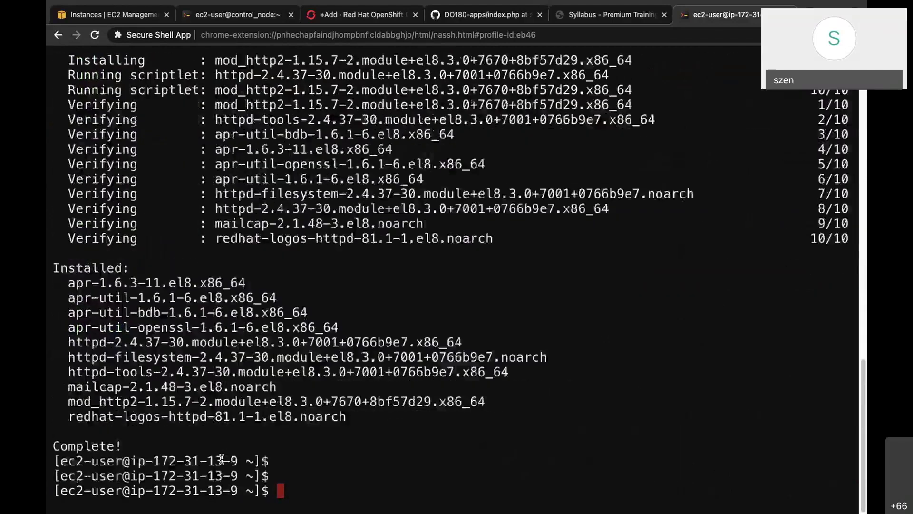
key(Return)
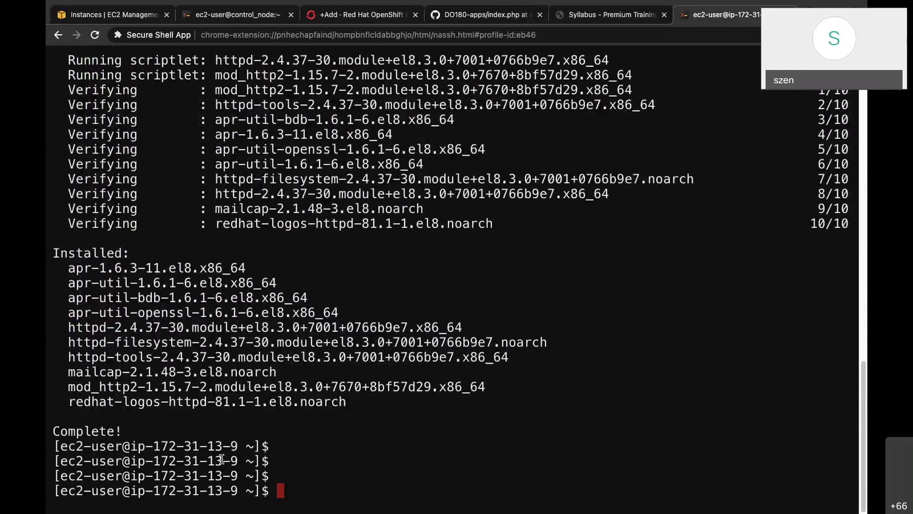
Start the web server service on the instance with sudo systemctl start httpd
text(sudo syt)
key(BackSpace)
text(stem st)
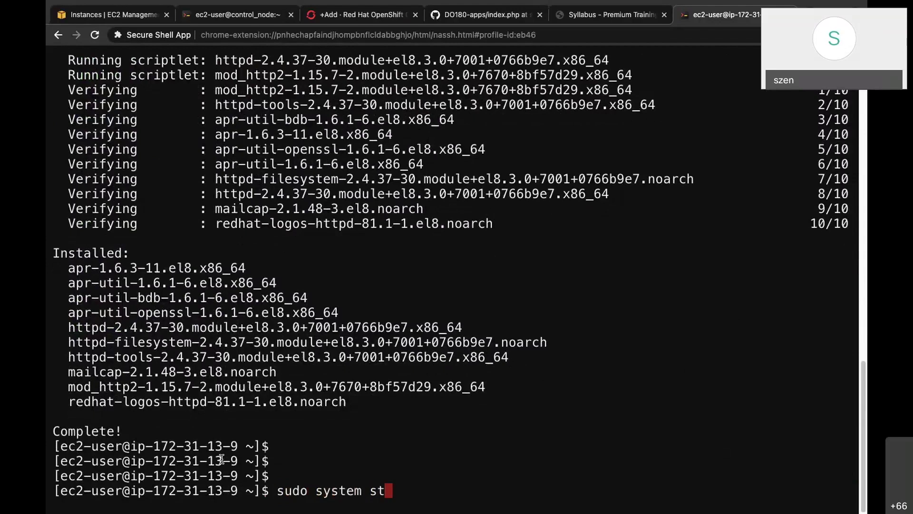
text(art)
key(BackSpace)
key(BackSpace)
key(BackSpace)
key(BackSpace)
key(BackSpace)
key(BackSpace)
key(BackSpace)
key(BackSpace)
key(BackSpace)
text(em)
key(BackSpace)
text(ct)
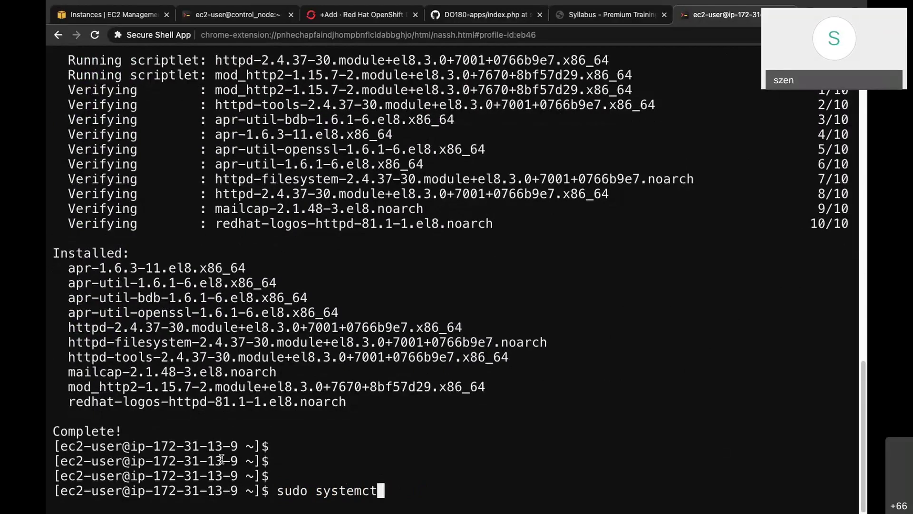
text(l start http)
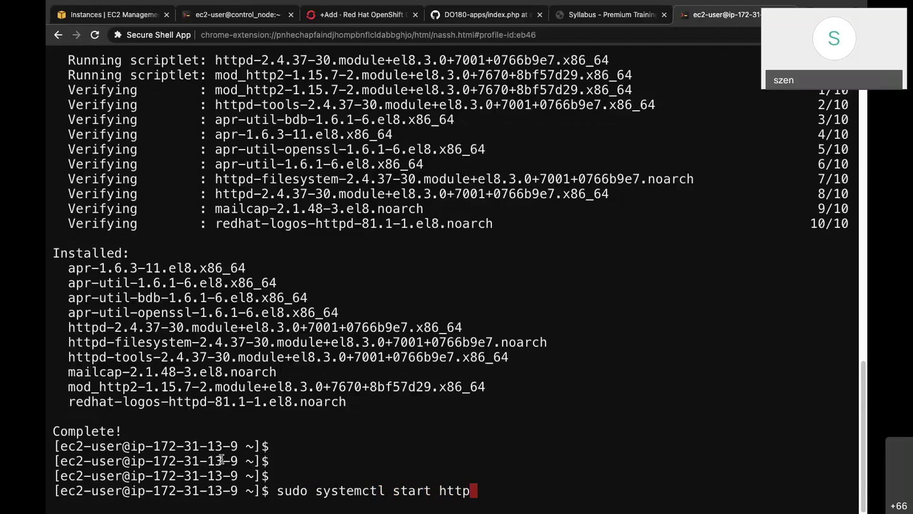
text(d)
key(Return)
key(Return)
key(Return)
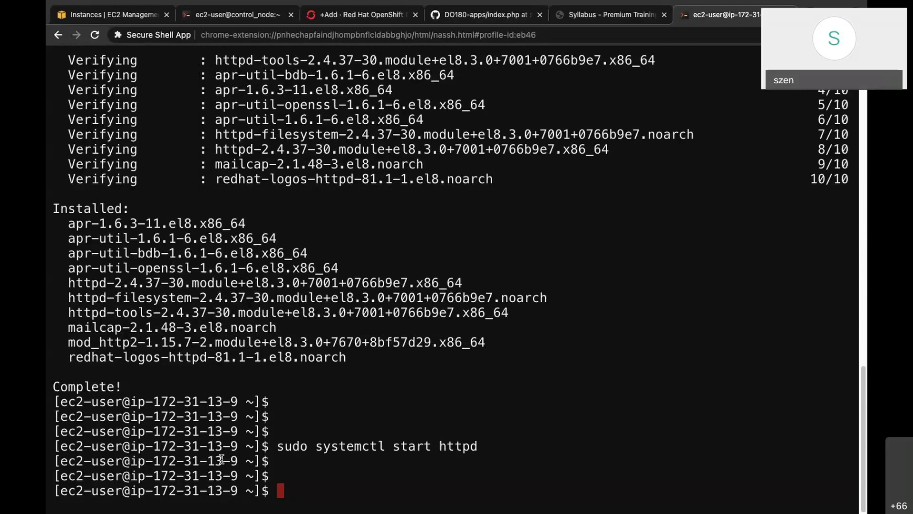
Try to write "welcome to ipsr" into /var/www/html/index.html with an echo redirect as the regular user
text(echo "welcome )
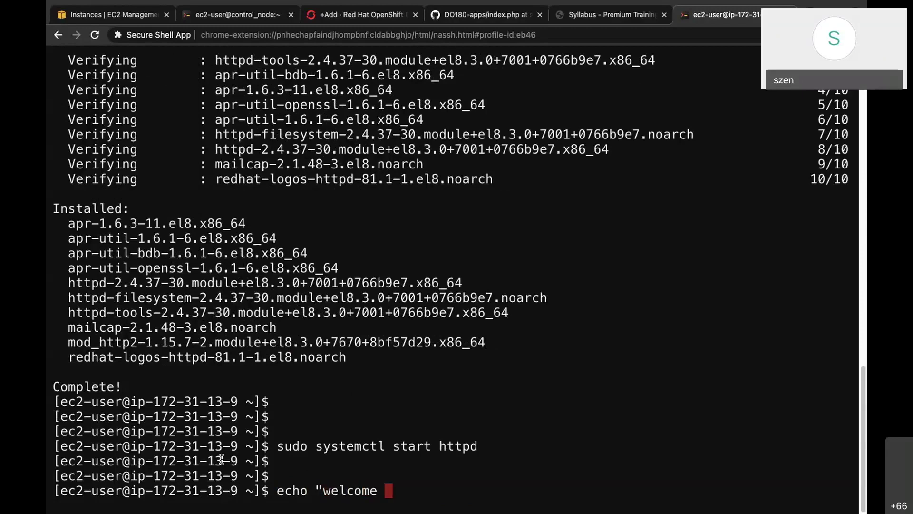
text(to ipsr")
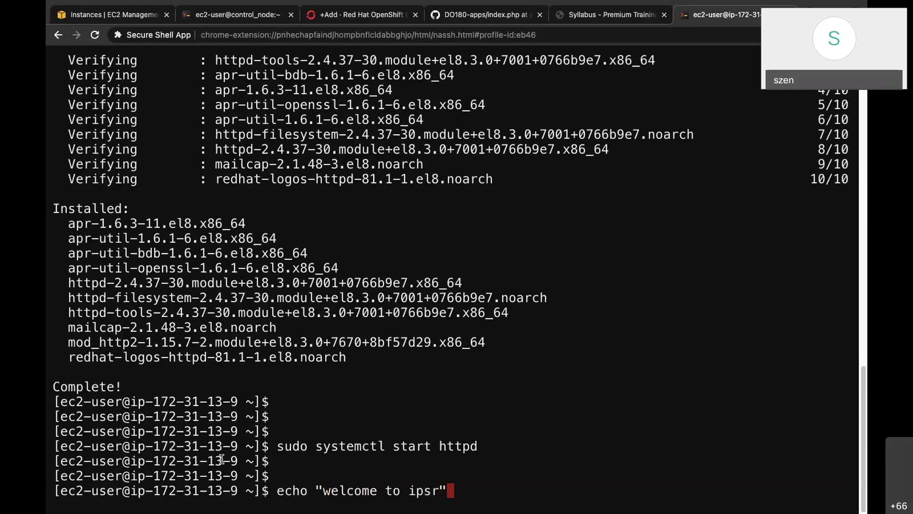
text( > /var/www/)
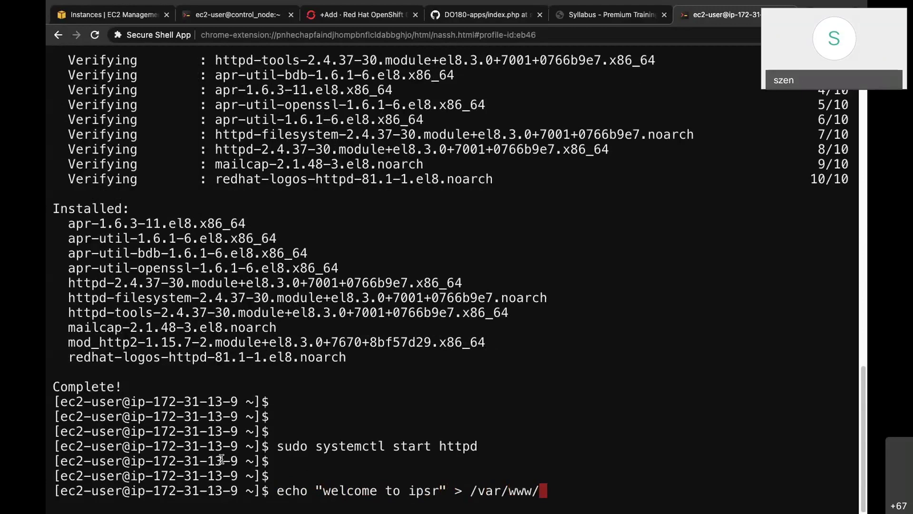
text(html/)
text(index.html)
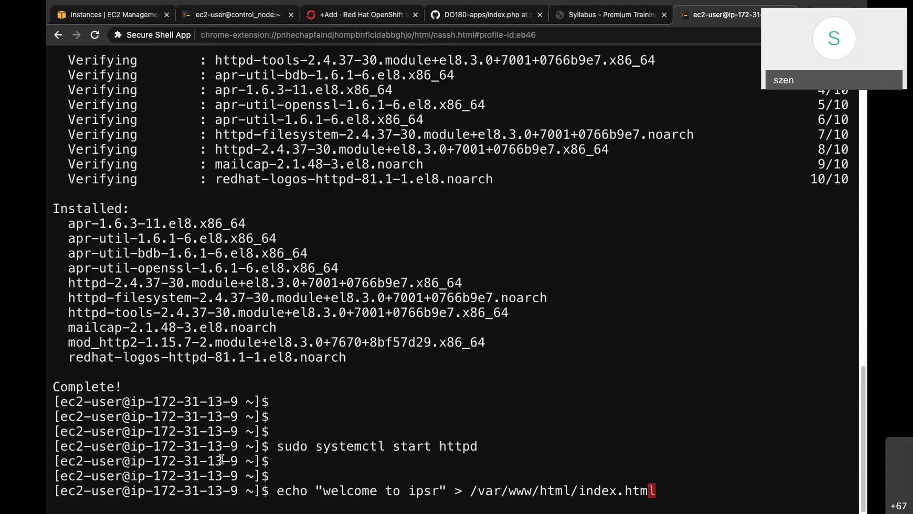
key(Return)
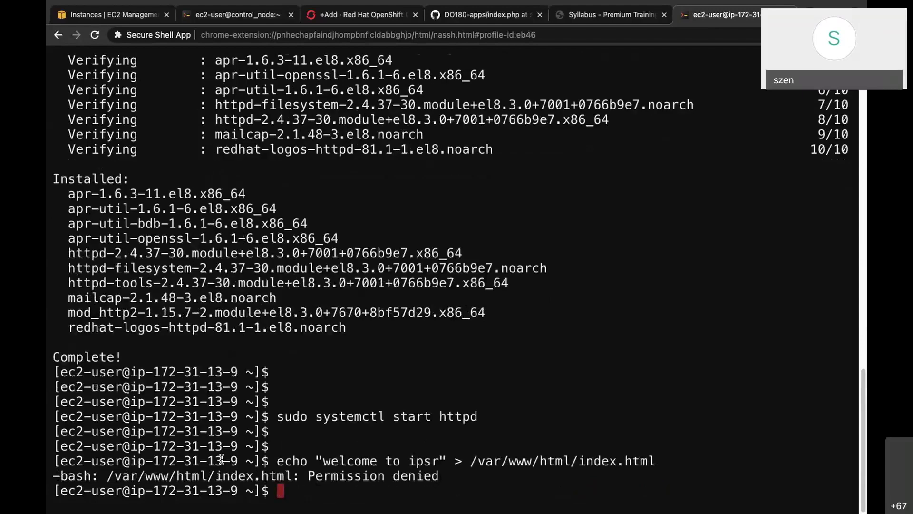
Try the same echo redirect to /var/www/html/index.html again with sudo in front of it
key(Up)
key(Left)
key(Left)
key(Left)
key(Left)
key(Left)
key(Left)
key(Left)
key(Left)
key(Left)
key(Left)
key(Left)
key(Left)
key(Left)
key(Left)
key(Left)
key(Left)
key(Left)
key(Left)
key(Left)
key(Left)
key(Left)
key(Left)
key(Left)
key(Left)
key(Left)
key(Left)
key(Left)
key(Left)
key(Left)
key(Left)
key(Left)
key(Left)
key(Left)
key(Left)
key(Left)
key(Left)
key(Left)
key(Left)
key(Left)
key(Left)
key(Left)
key(Left)
key(Left)
key(Left)
key(Left)
key(ctrl+a)
text(sudo)
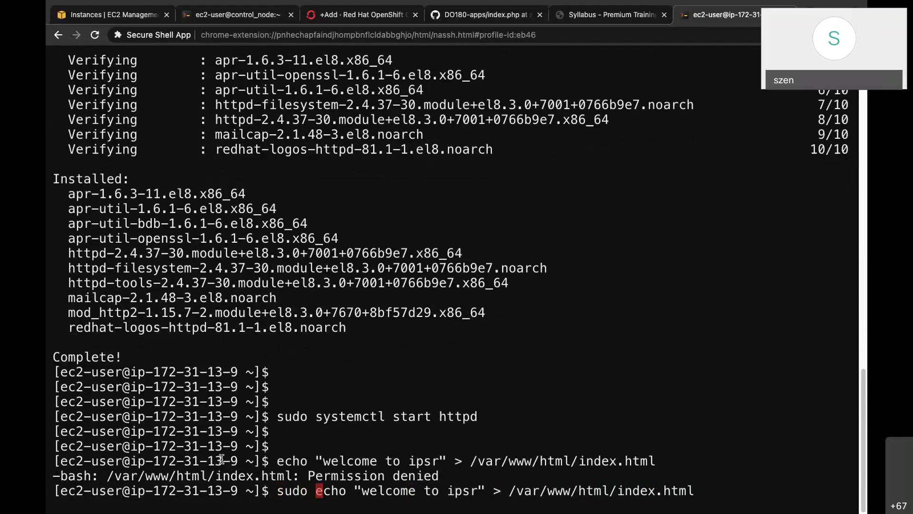
key(Return)
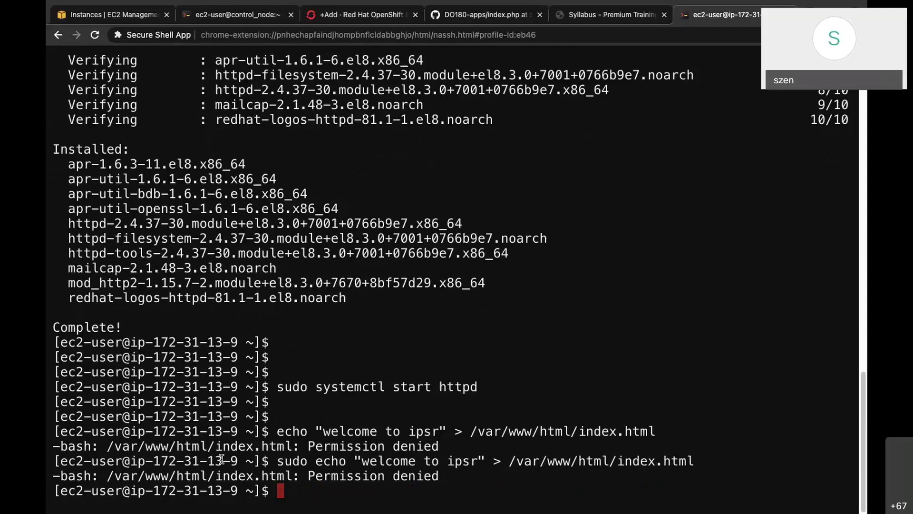
In a root shell opened with sudo -i, echo "welcome to ipsr" into /var/www/html/index.html, and exit the root shell
text(sudo -i)
key(Return)
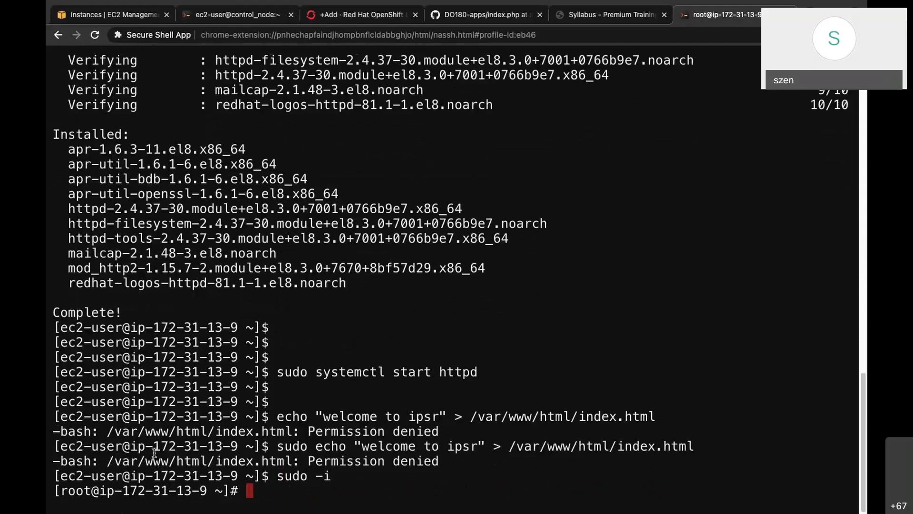
drag(316, 448, 696, 448)
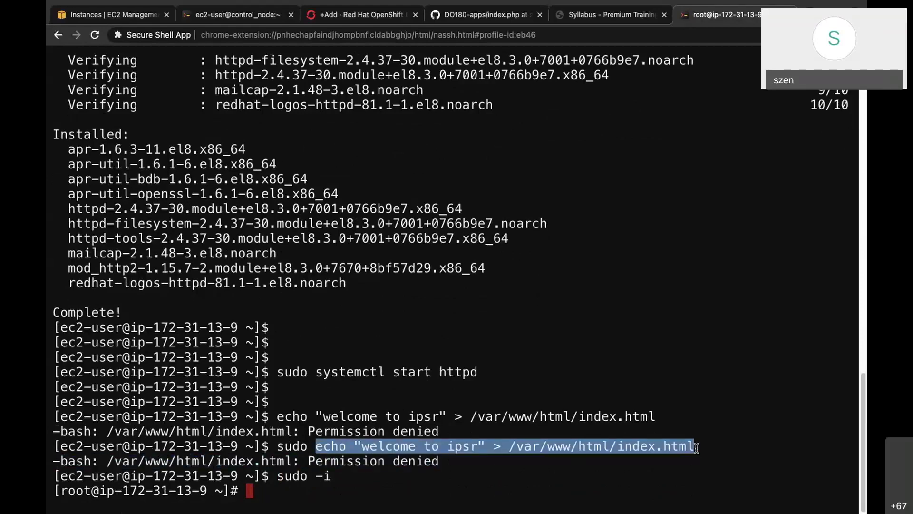
right_click(705, 341)
key(Return)
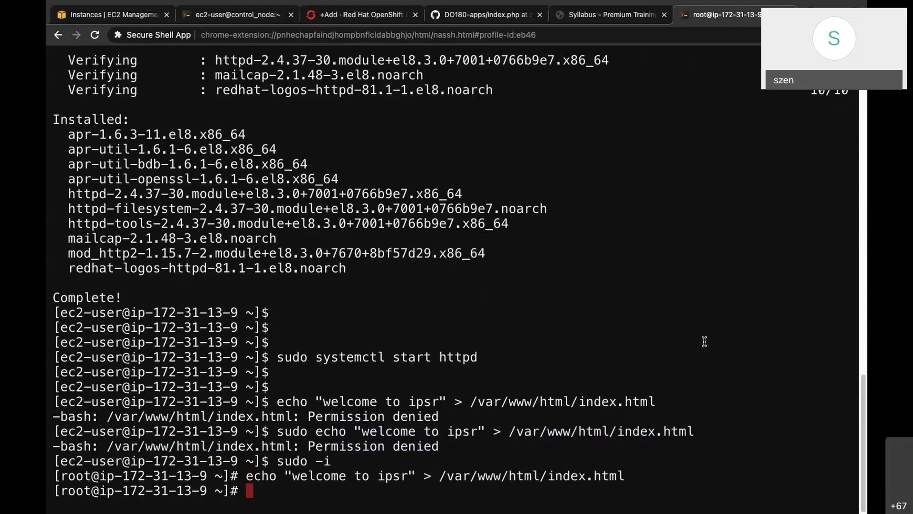
text(exit)
key(Return)
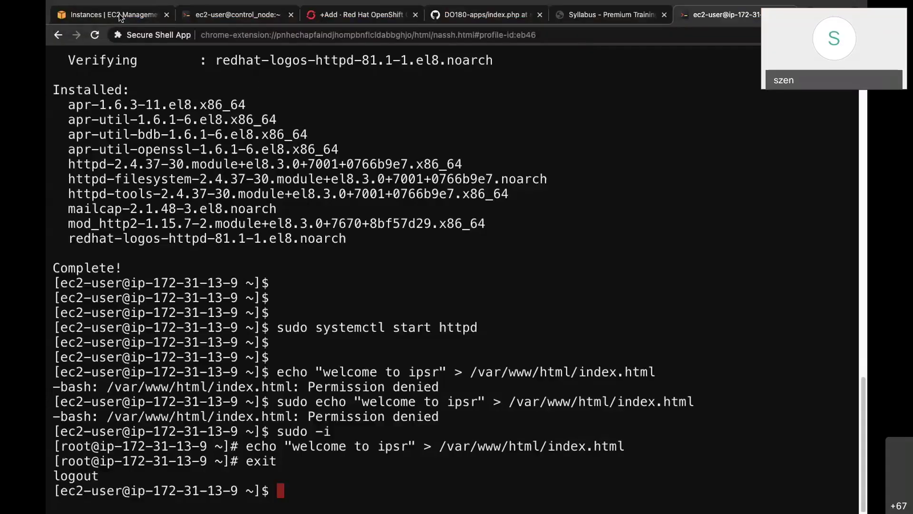
Copy the new instance's public IPv4 address from its summary in the EC2 console
click(120, 17)
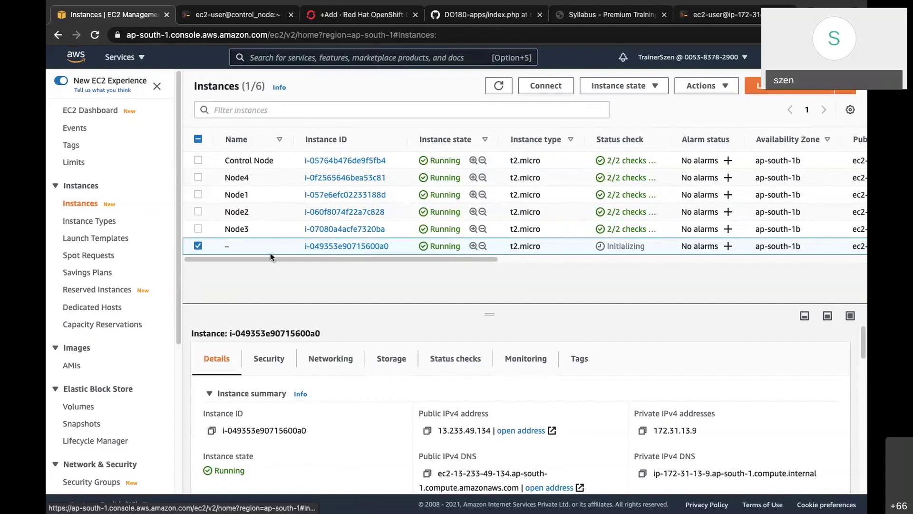
scroll(510, 346, down, 2)
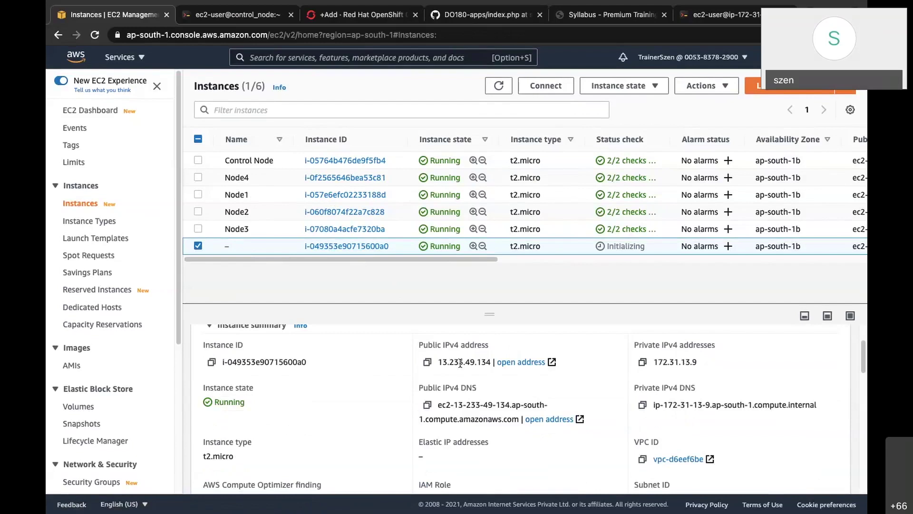
drag(438, 362, 489, 360)
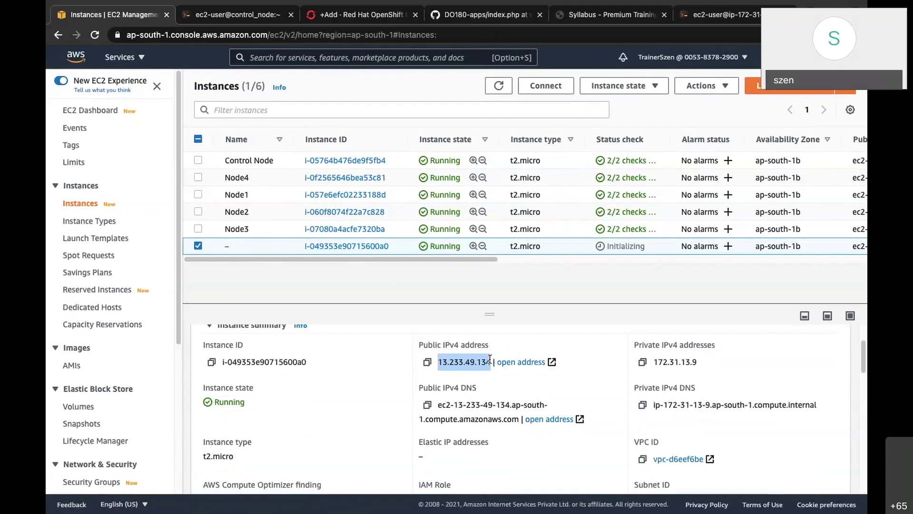
right_click(473, 364)
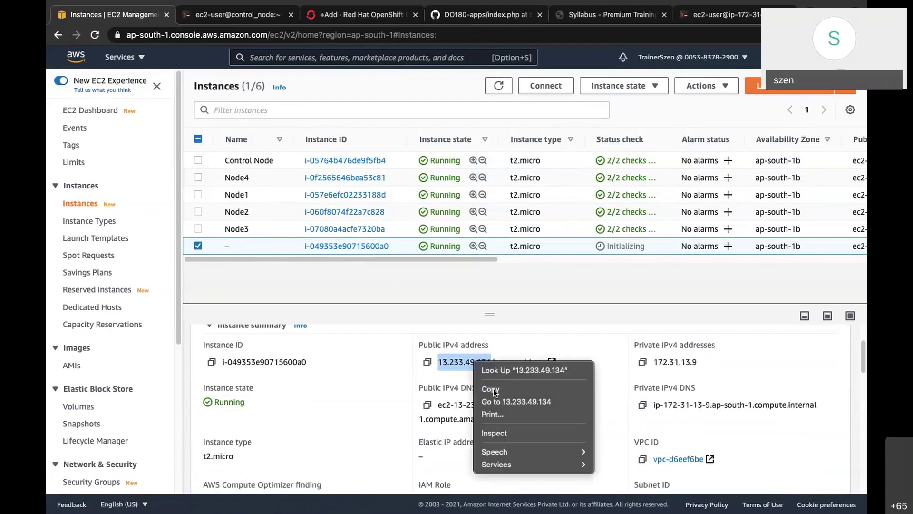
click(490, 389)
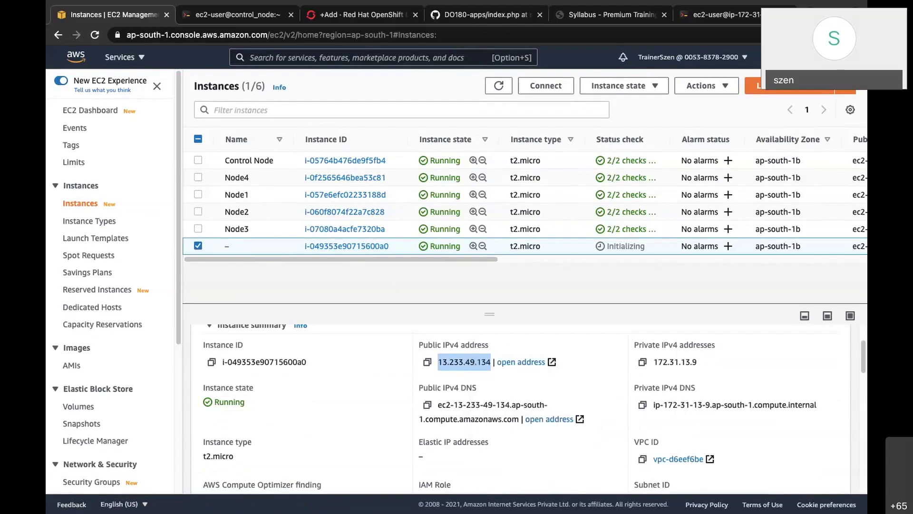
Open the copied address 13.233.49.134 in a new browser tab to check the served web page
key(super+t)
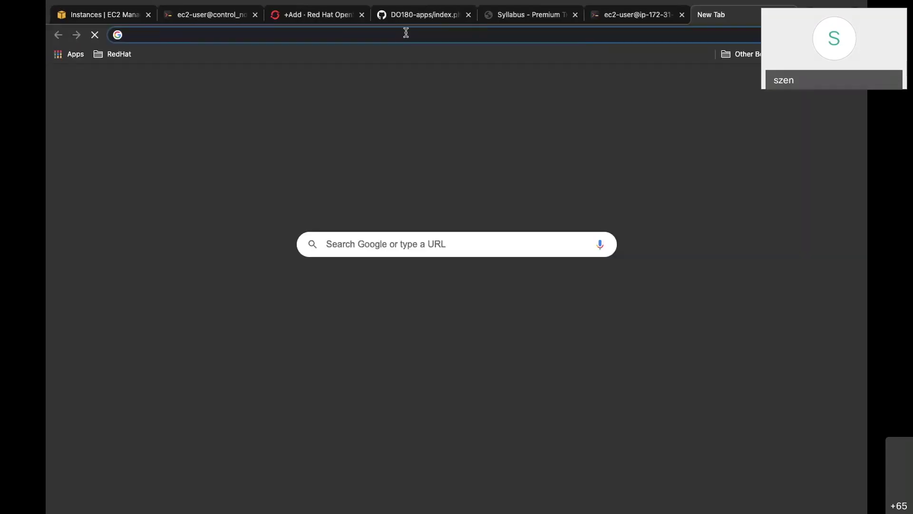
right_click(406, 33)
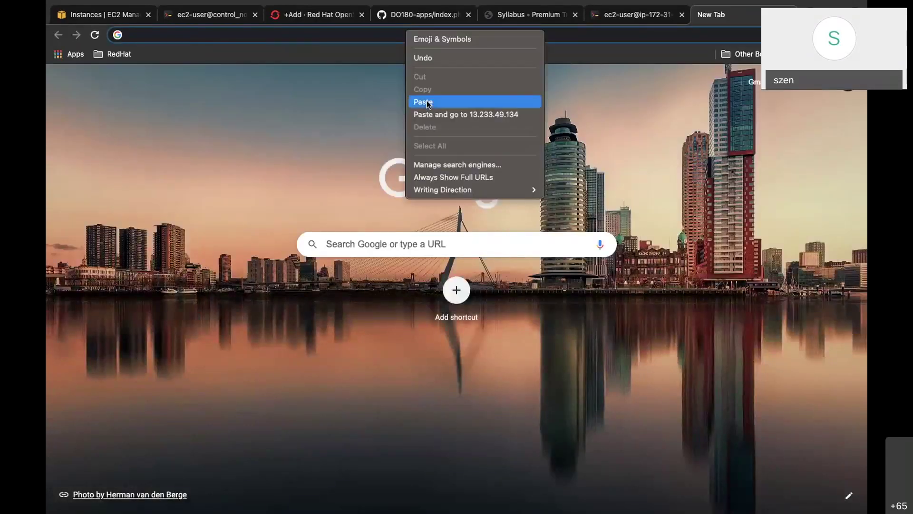
click(427, 102)
key(Return)
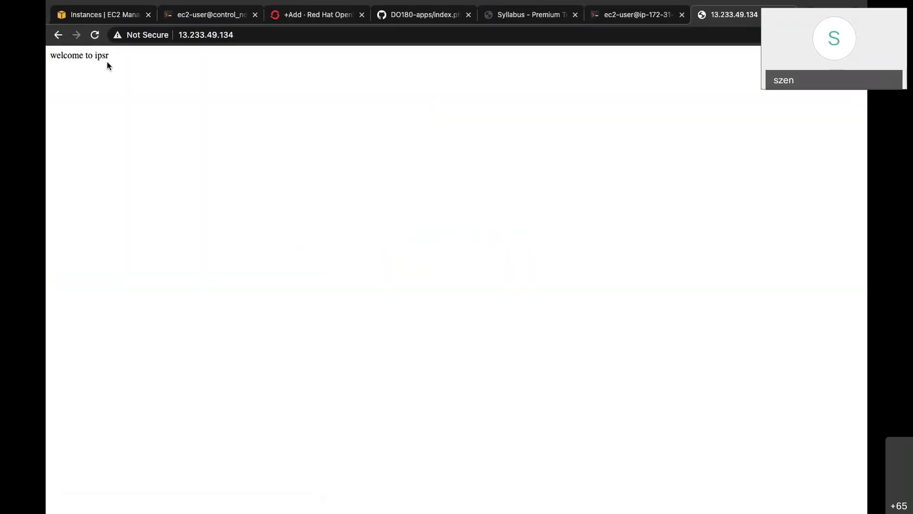
Switch to the presentation's Demo slide on Amazon Web Services
mouse_move(525, 23)
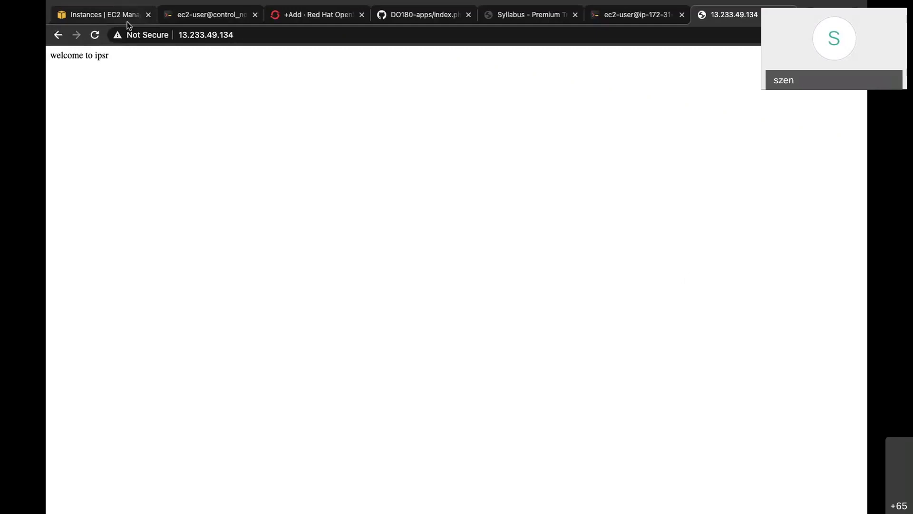
key(super+Tab)
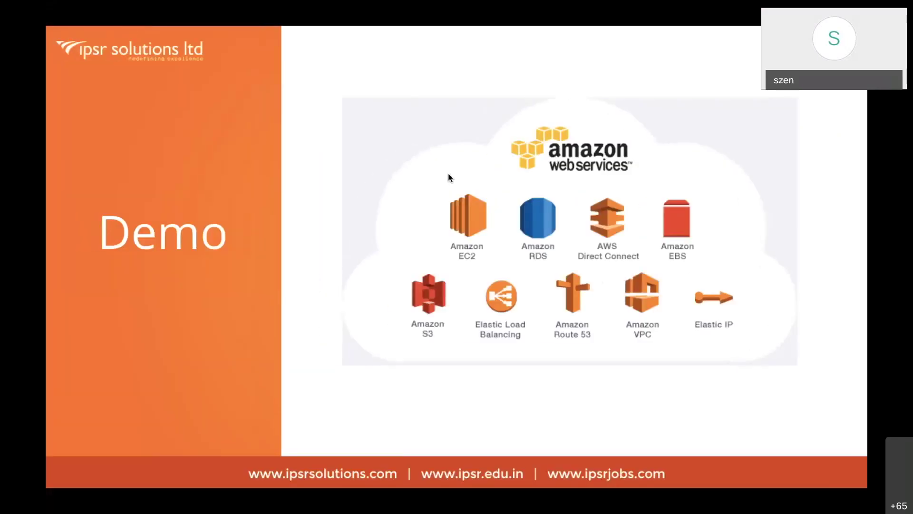
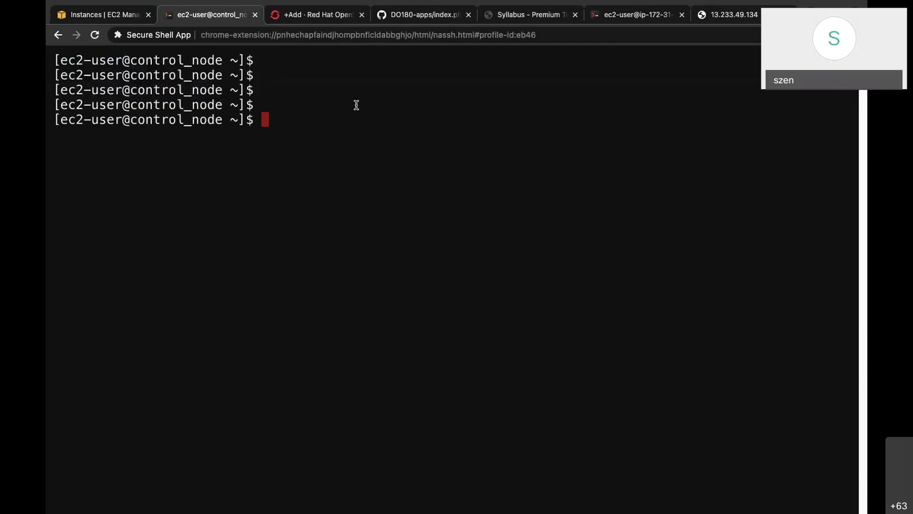
Clear the control node's terminal and list its local container images with sudo podman images
text(clear)
key(Return)
key(Return)
key(Return)
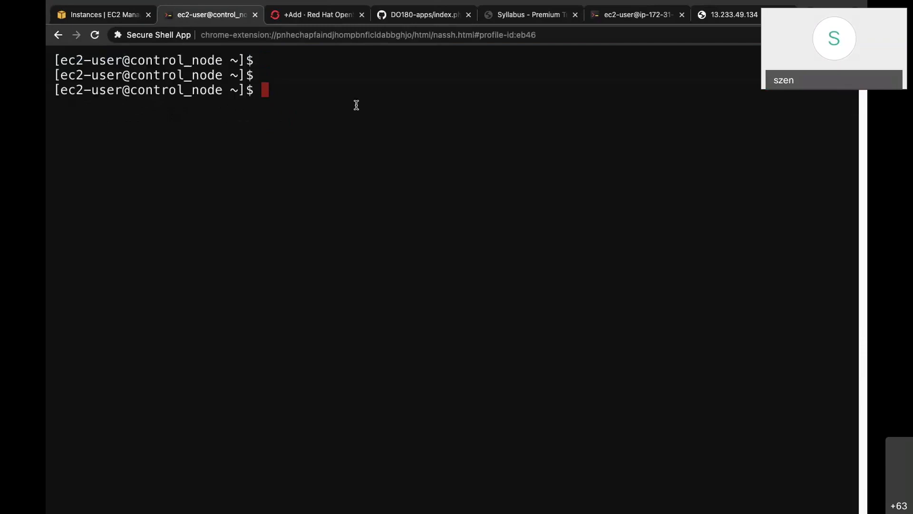
text(sudo podman)
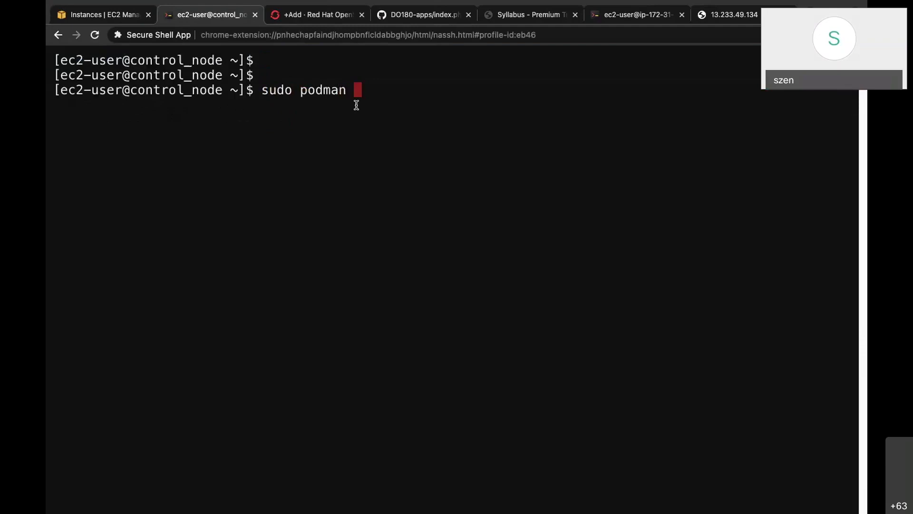
text(images)
key(Return)
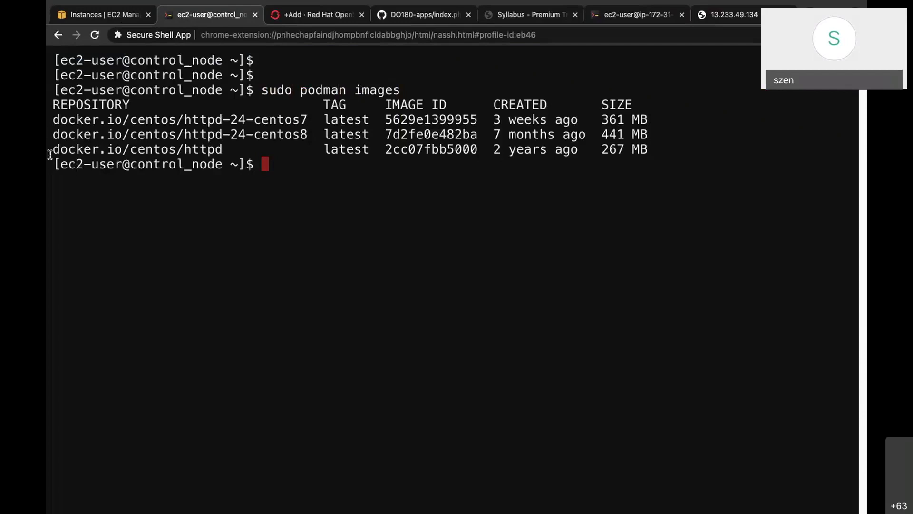
Run a detached container from the docker.io/centos/httpd image with sudo podman, mapping host port 8082 to container port 80
drag(51, 152, 236, 147)
key(super+c)
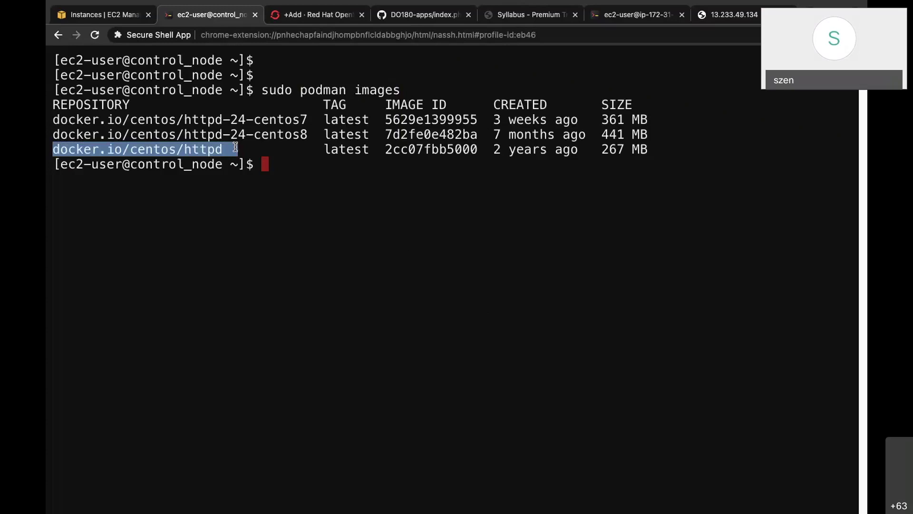
text(sudo po)
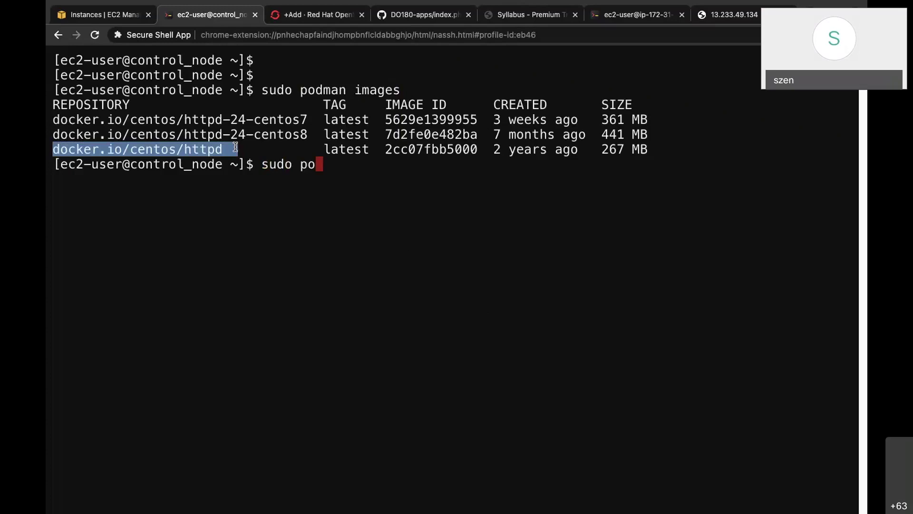
text(dman run -d )
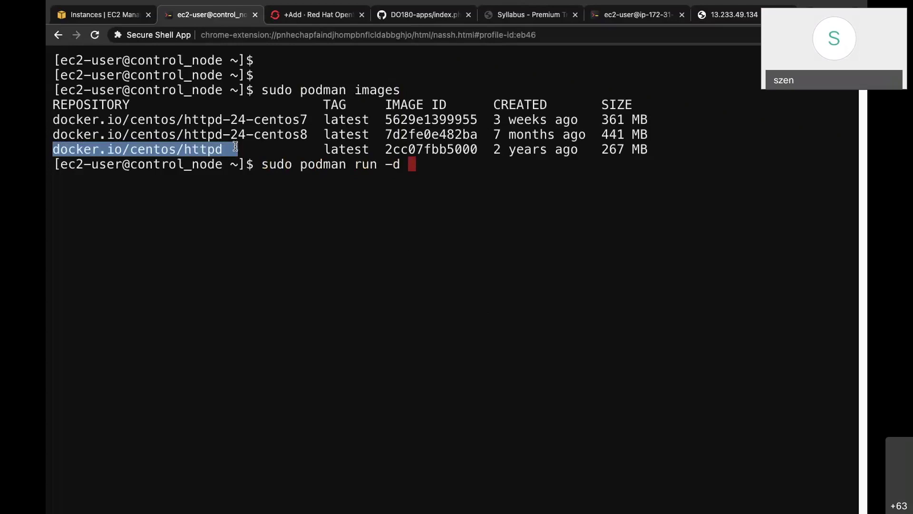
text(-p 8082:80)
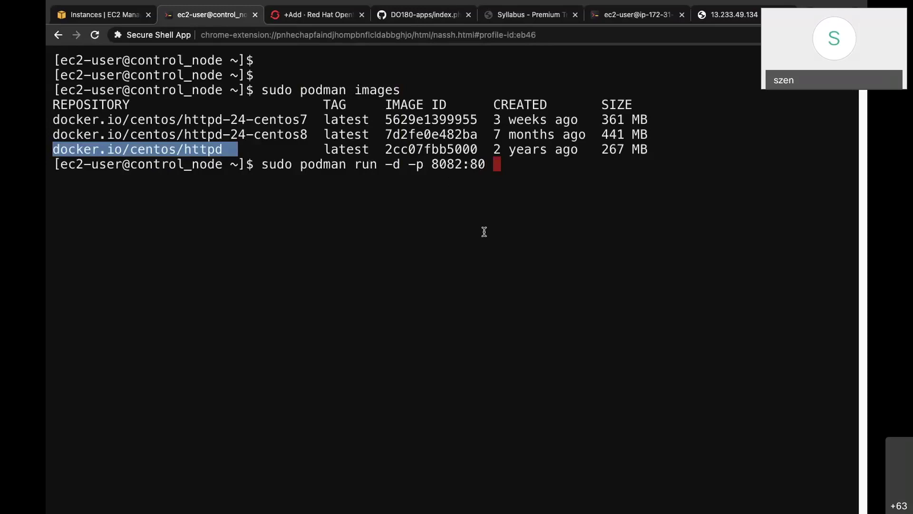
key(super+v)
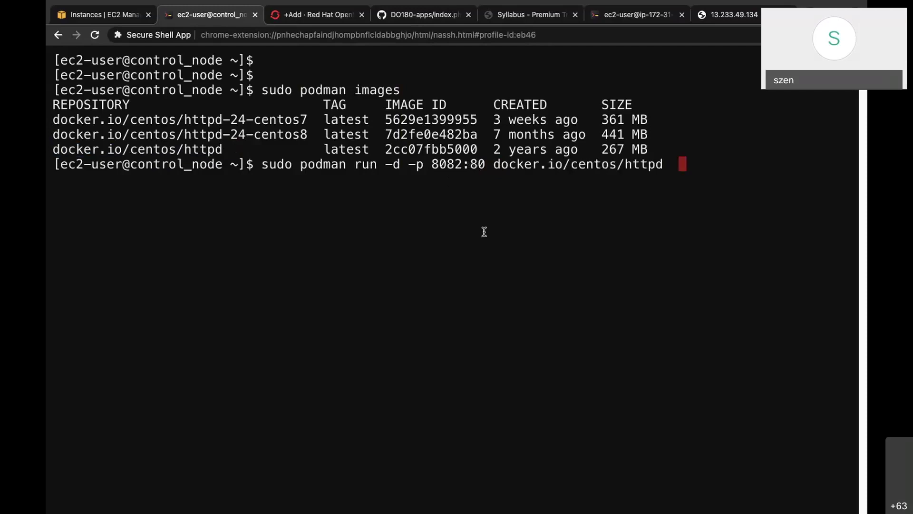
key(Return)
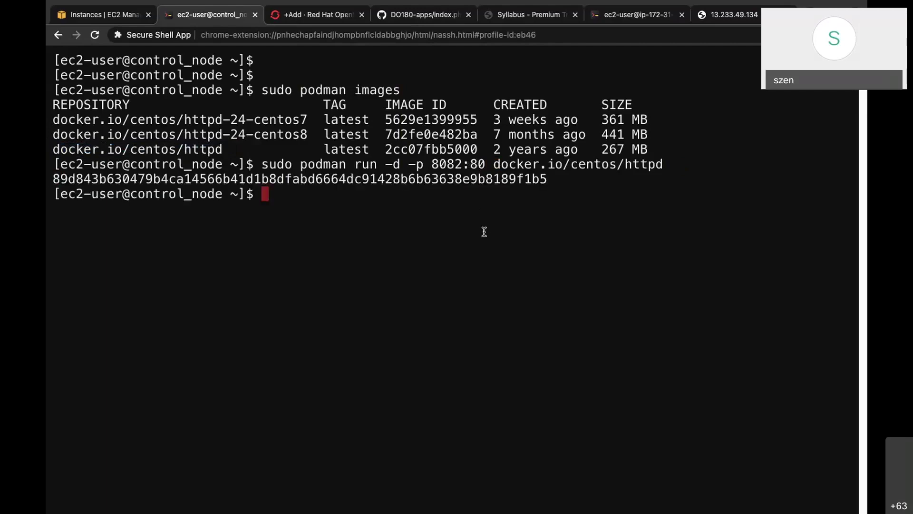
key(Return)
key(Return)
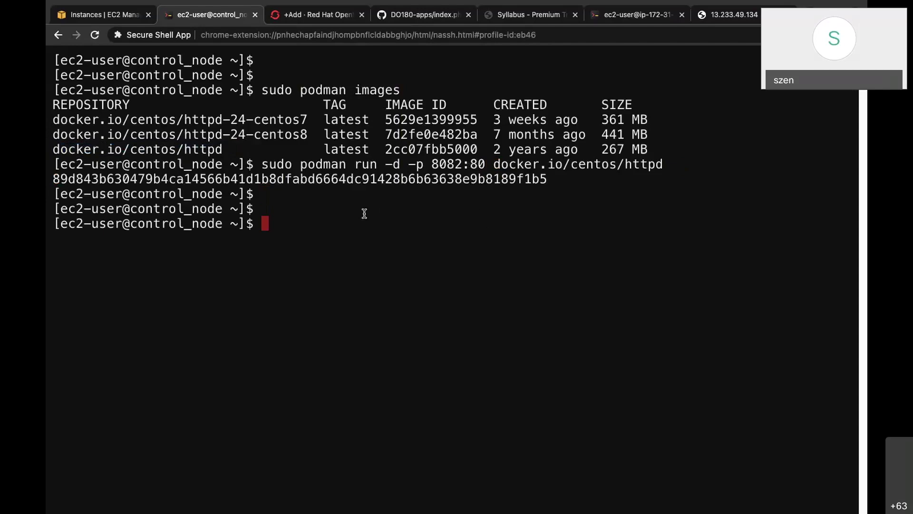
text(sudo podman )
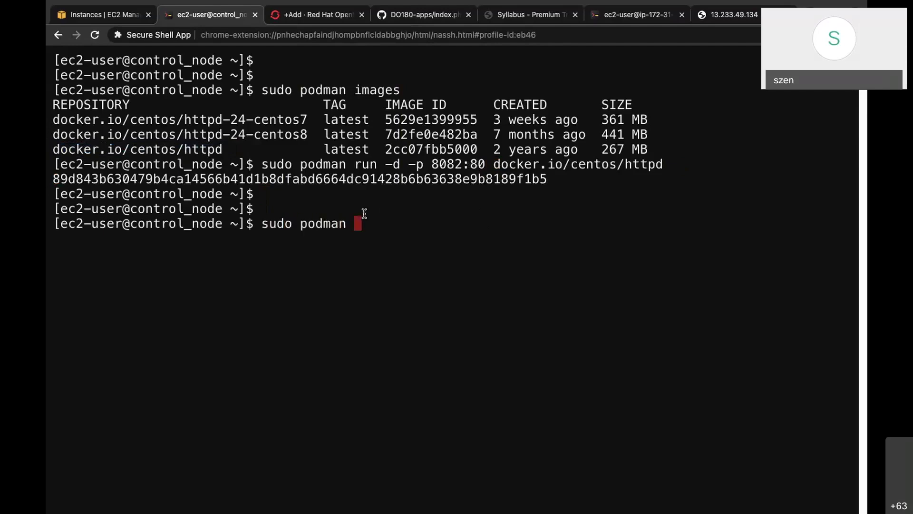
text(exec -it)
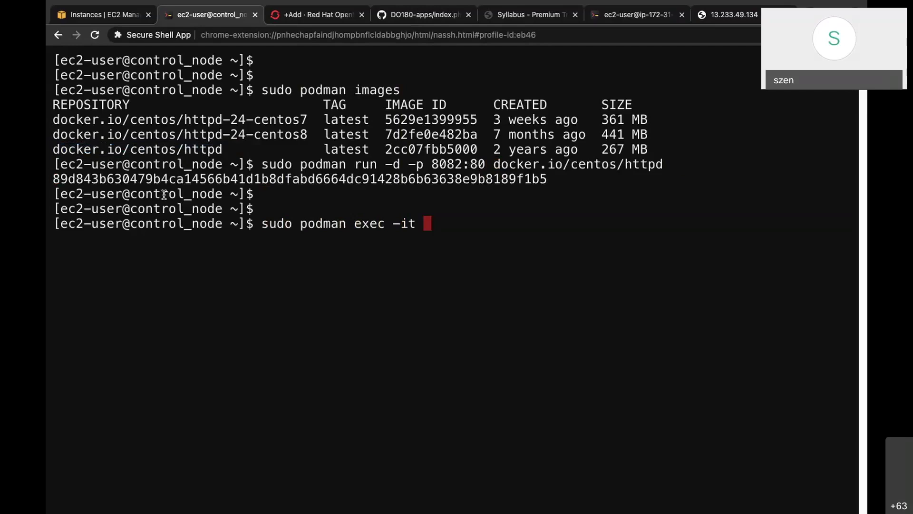
key(ctrl+c)
List the running containers with sudo podman ps and open an interactive /bin/bash shell in the httpd container with podman exec
text(sudo podman ps)
key(Return)
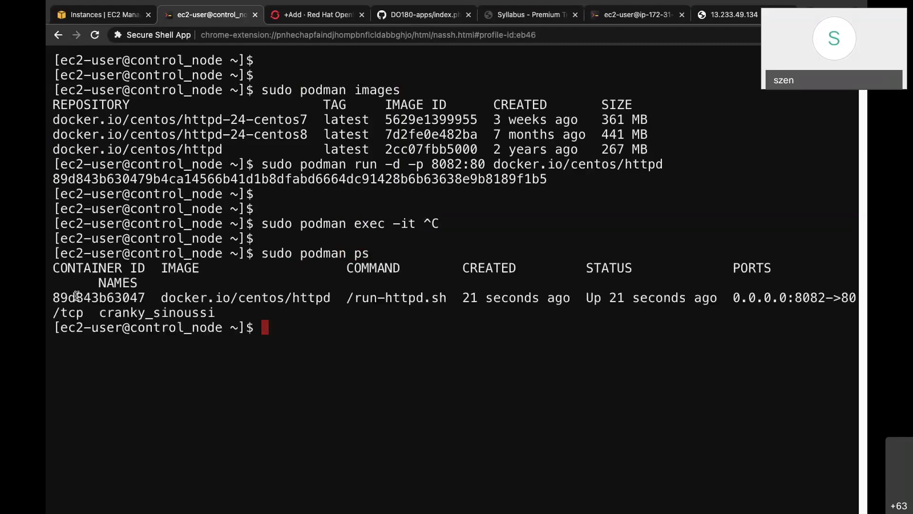
text(sudo p)
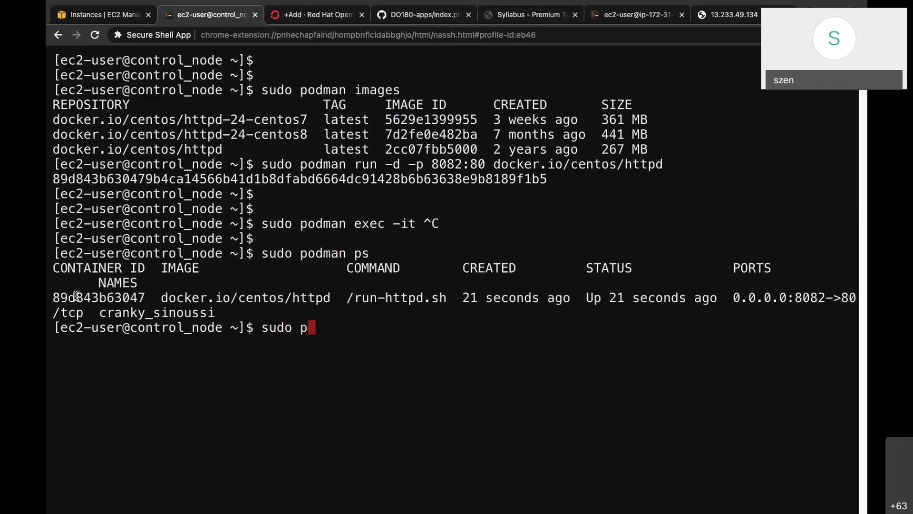
text(odman exe)
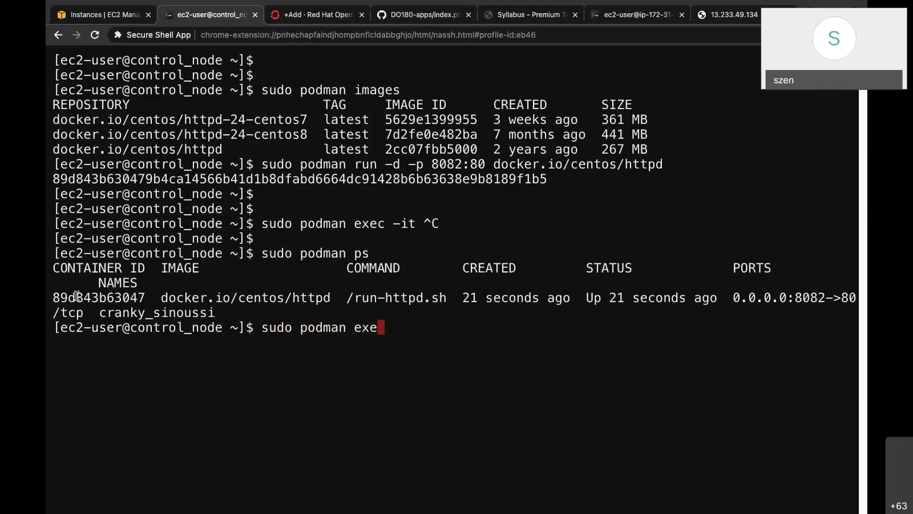
text(c -it)
double_click(82, 299)
right_click(443, 337)
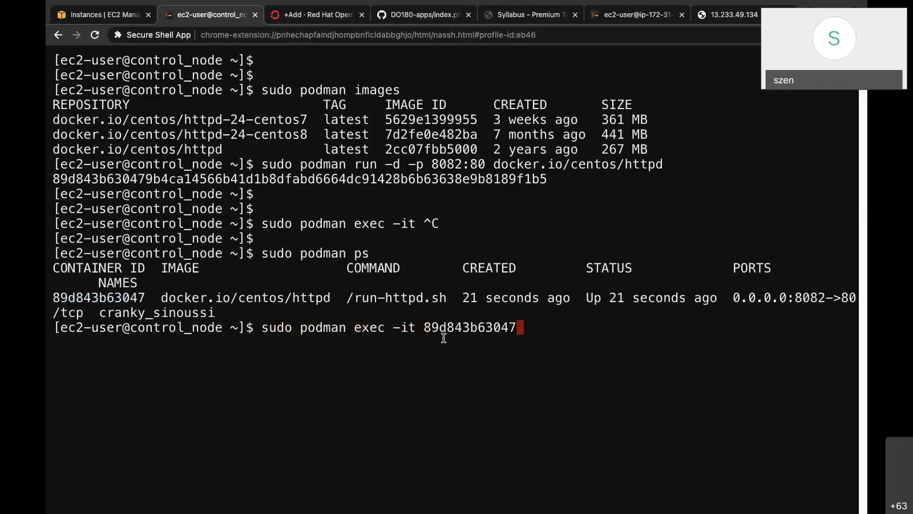
text(/bin/)
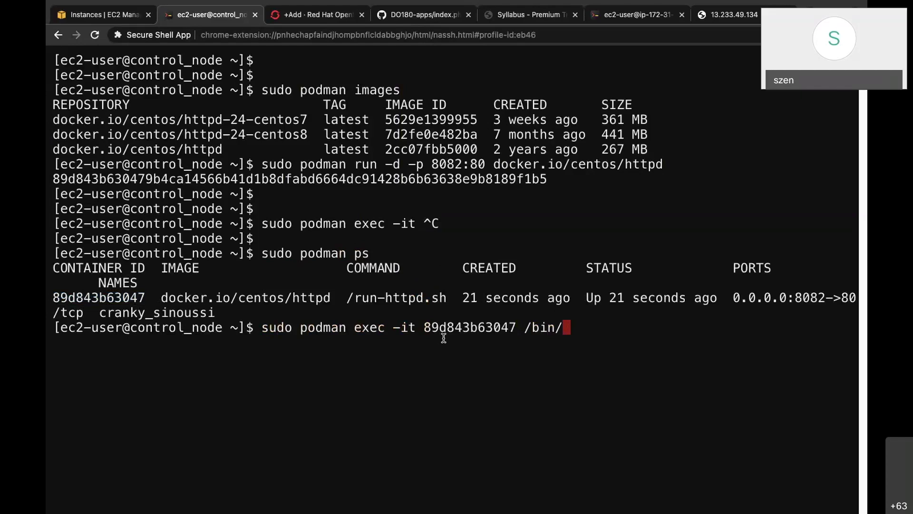
text(bash)
key(Return)
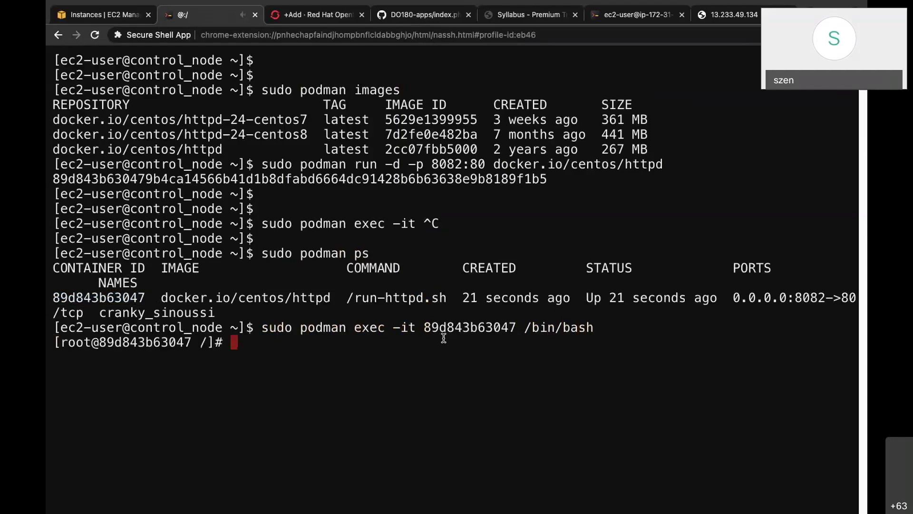
Write "welcome to redhat " to /var/www/html/index.html inside the container with echo and exit its shell
key(Return)
key(Return)
text(echo )
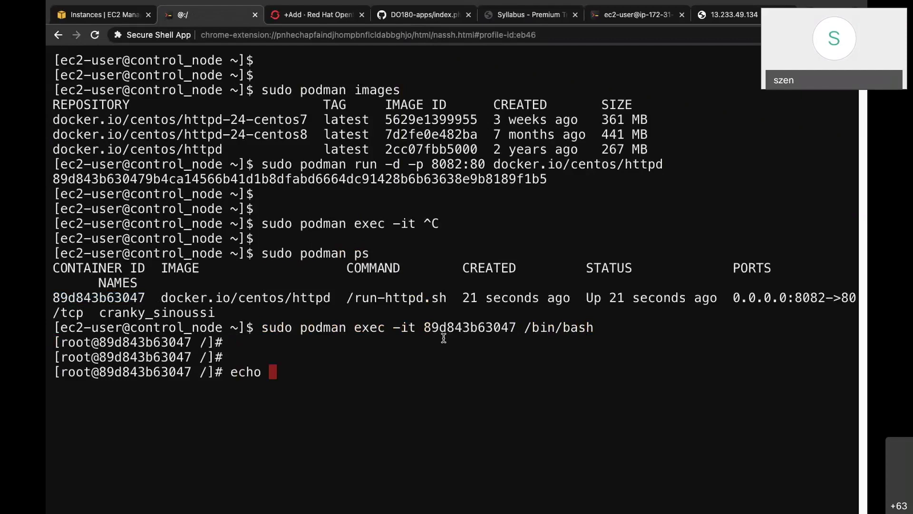
text("welcom)
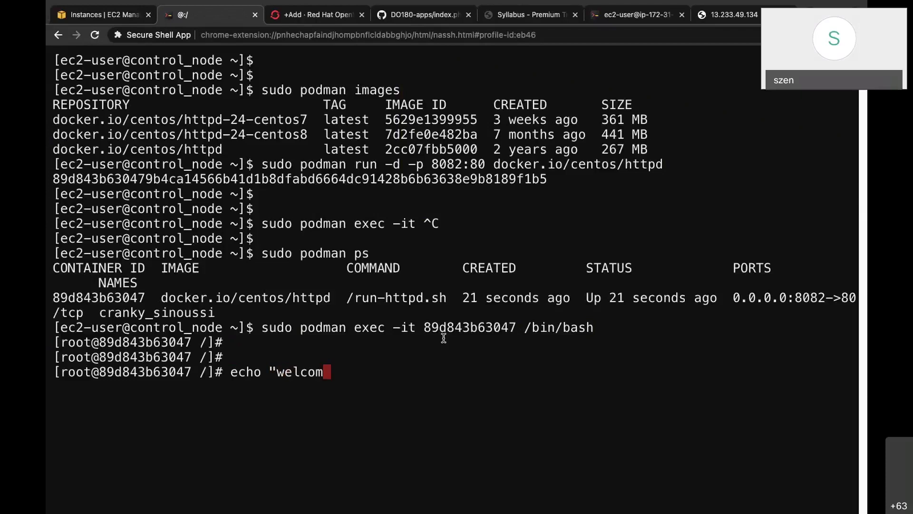
text(e to redha)
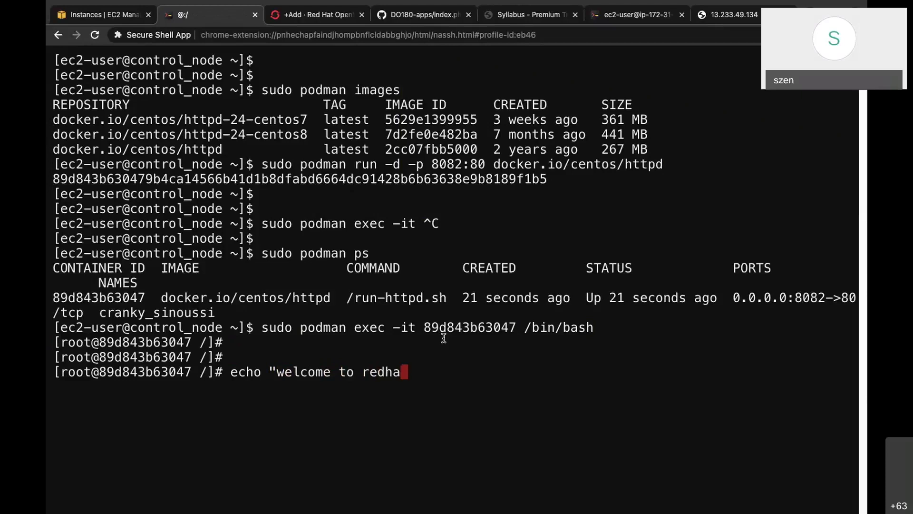
text(t " > /var)
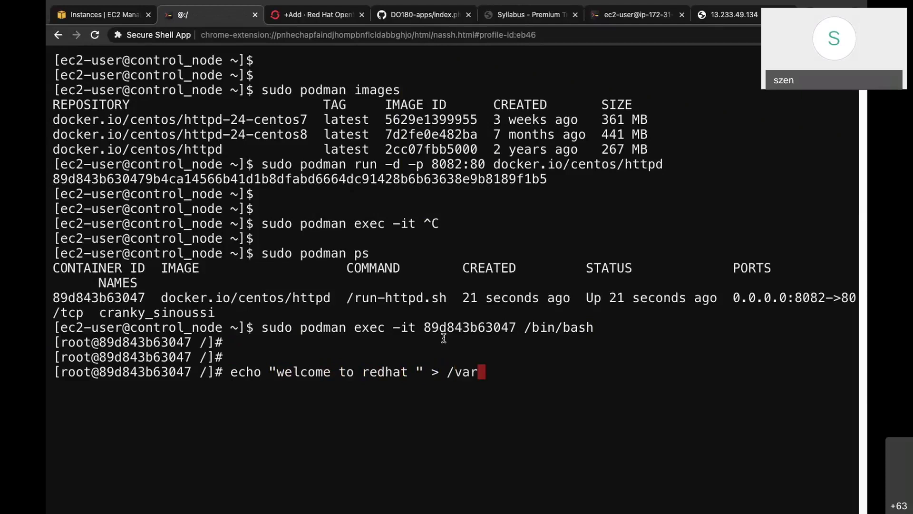
text(/www/ht)
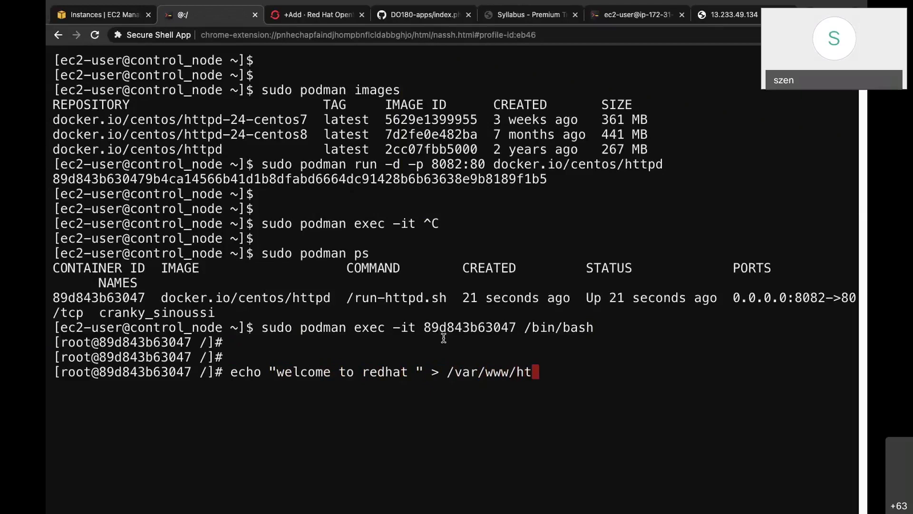
text(ml/index.html)
key(Return)
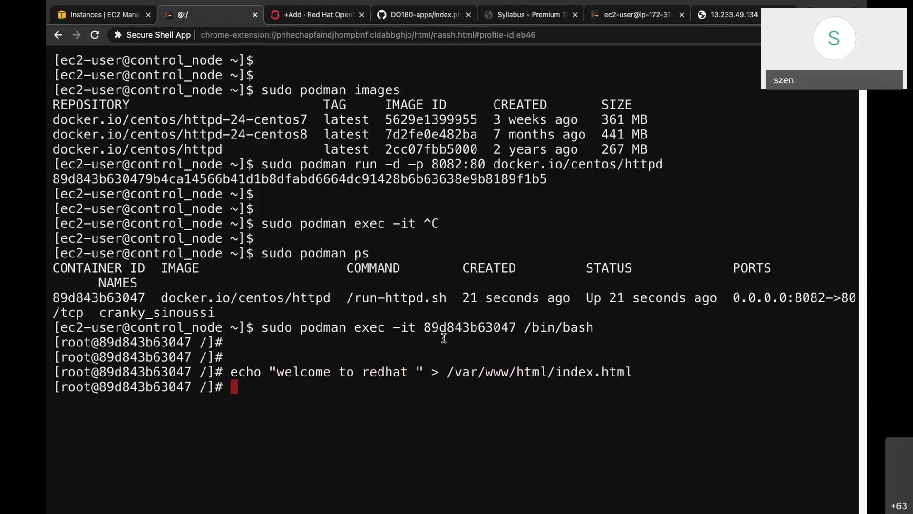
text(exit)
key(Return)
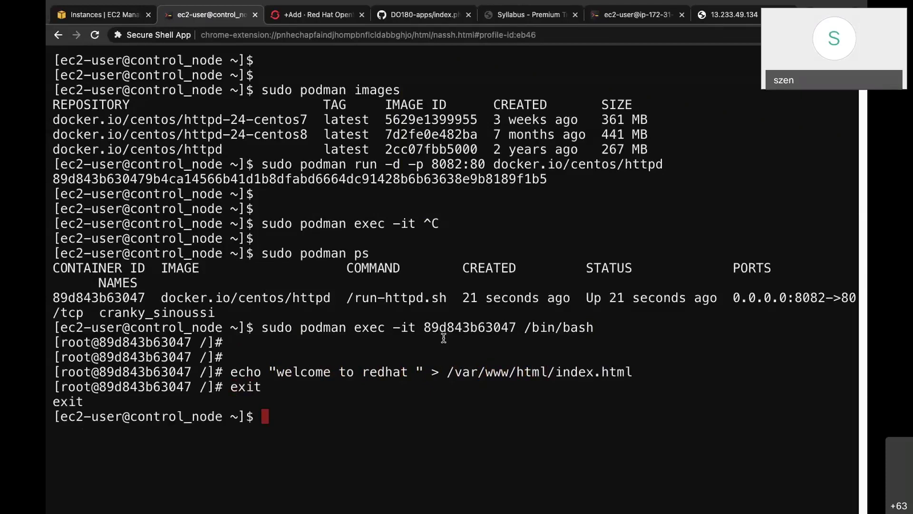
Request the container's web page from the control node with curl localhost:8082
text(curl localhost)
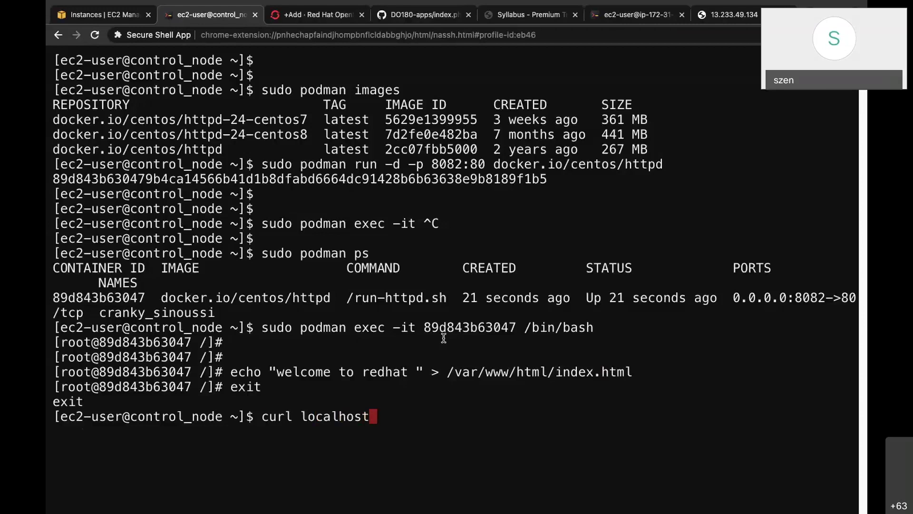
text(:8082)
key(Return)
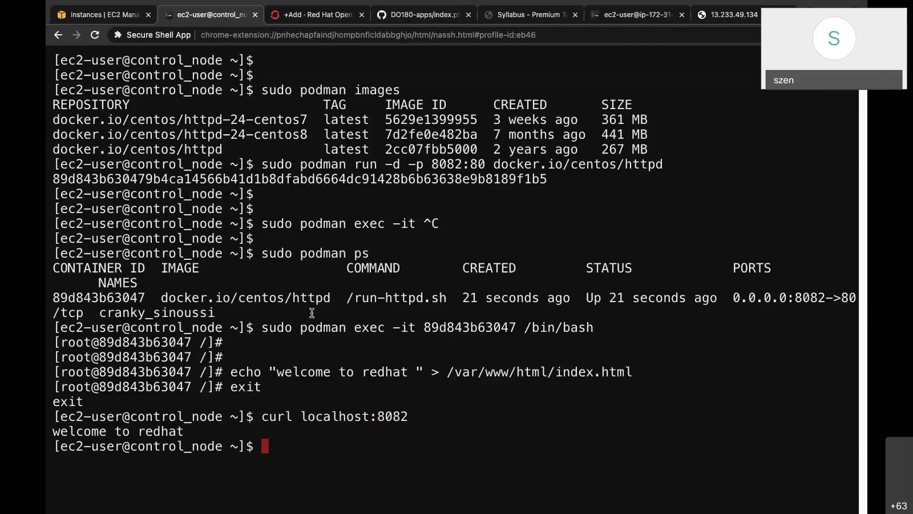
Select only the Control Node instance in the EC2 console and copy its public IPv4 address
click(101, 17)
click(199, 159)
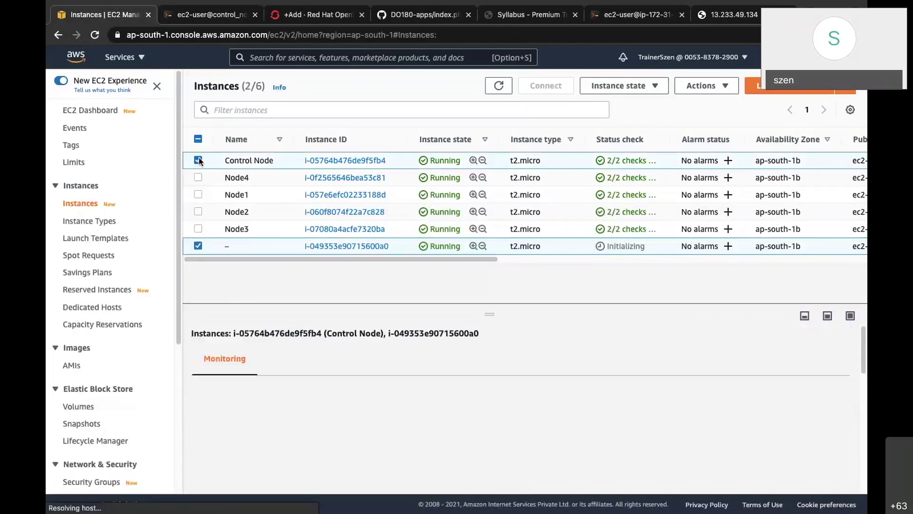
click(198, 246)
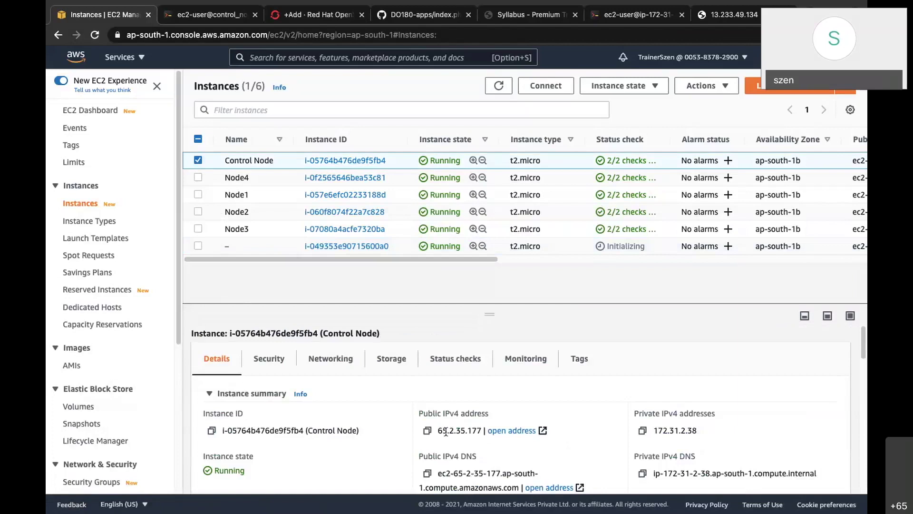
drag(438, 430, 481, 429)
right_click(481, 429)
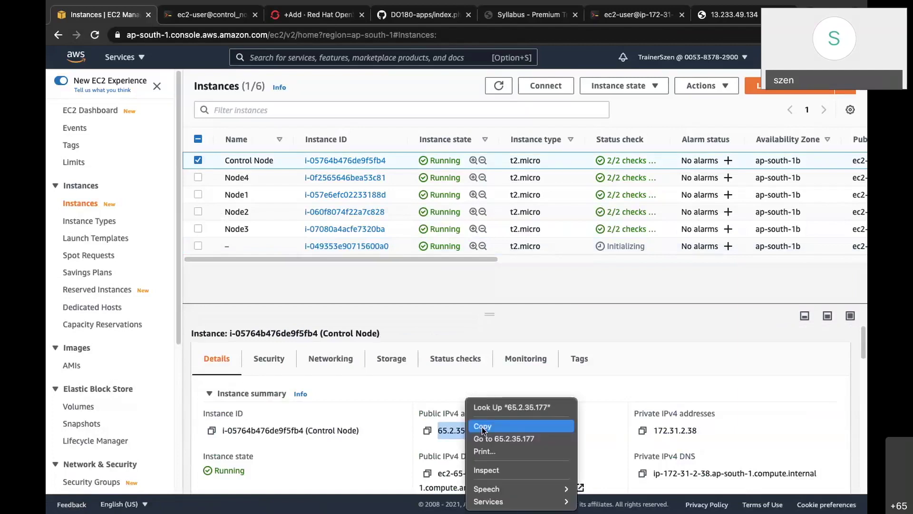
click(483, 426)
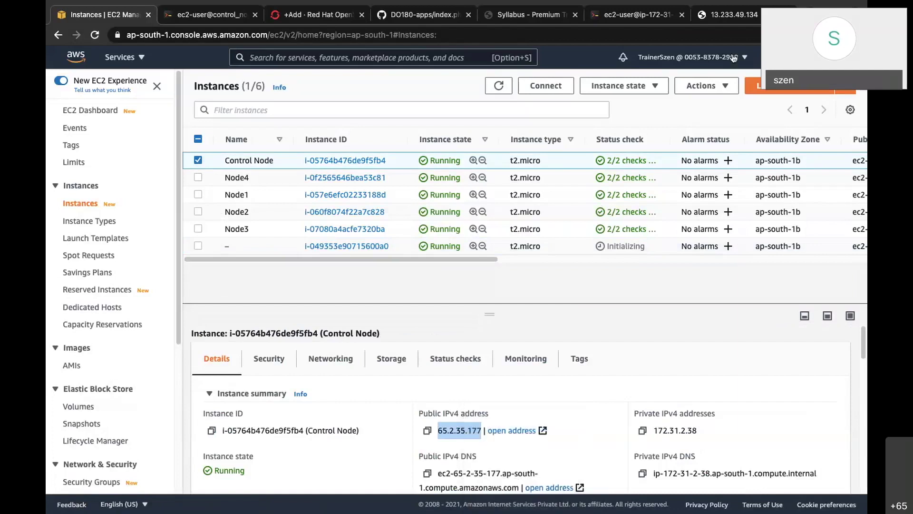
Open 65.2.35.177:8082 in a new browser tab to check the container's page, and return to the 13.233.49.134 page for comparison
click(738, 16)
click(94, 35)
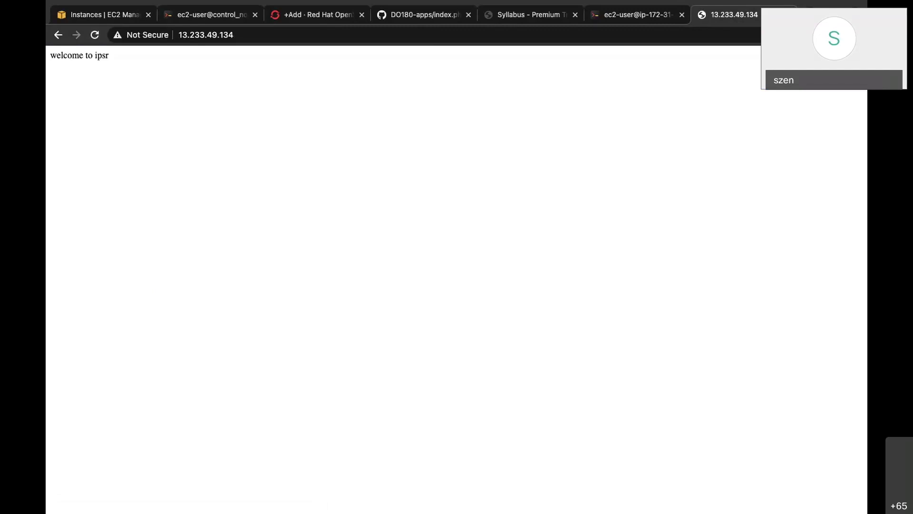
key(super+t)
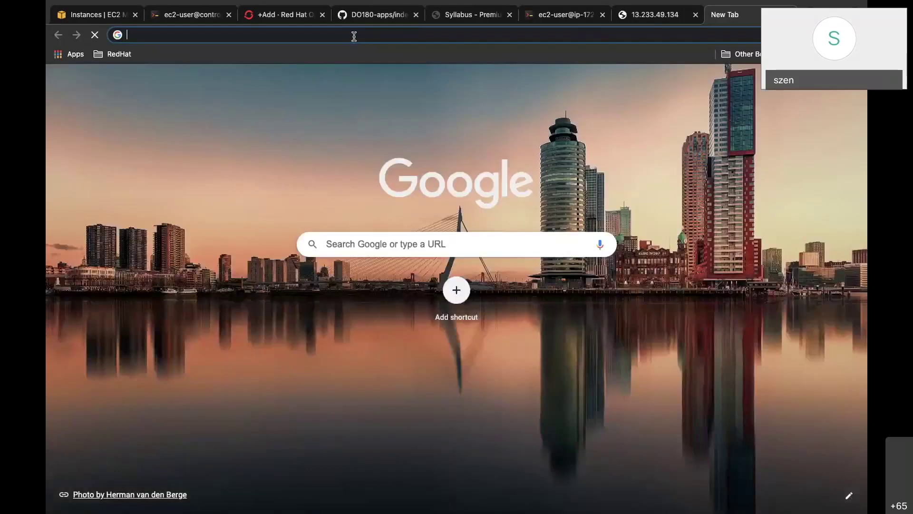
right_click(356, 35)
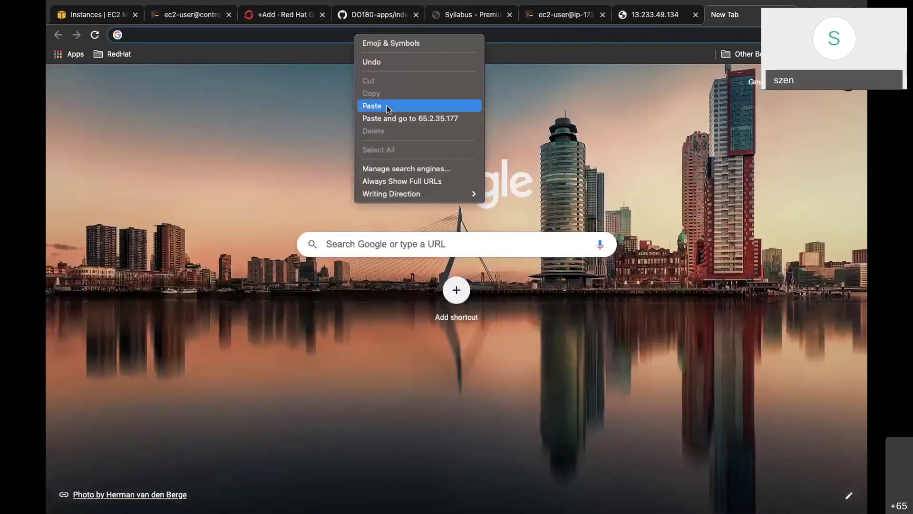
click(387, 106)
text(:)
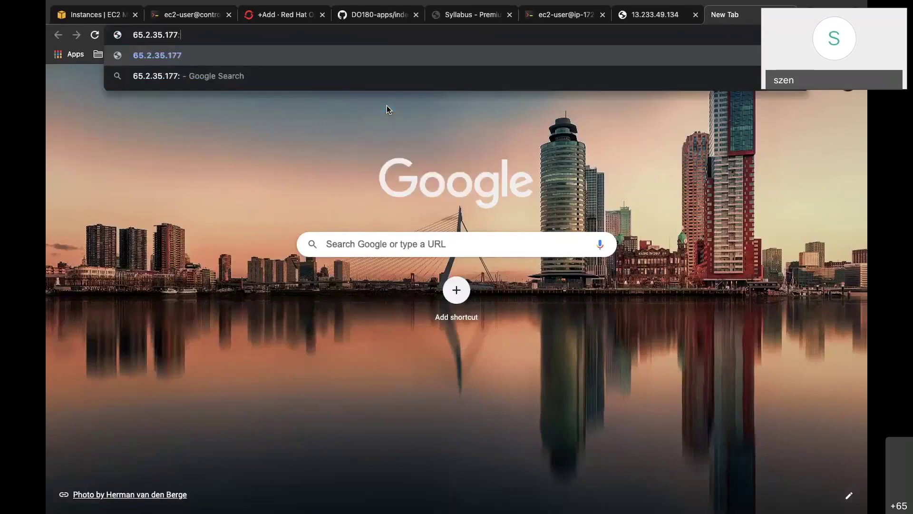
text(8082)
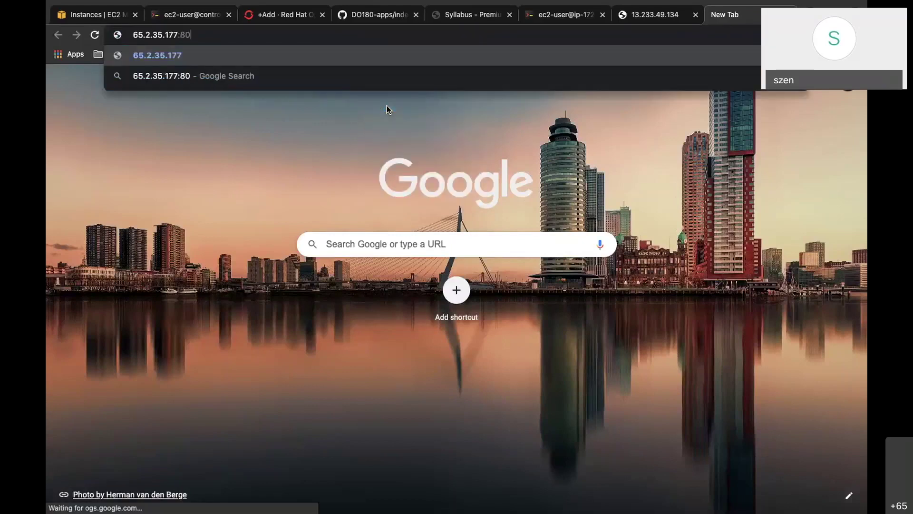
key(Return)
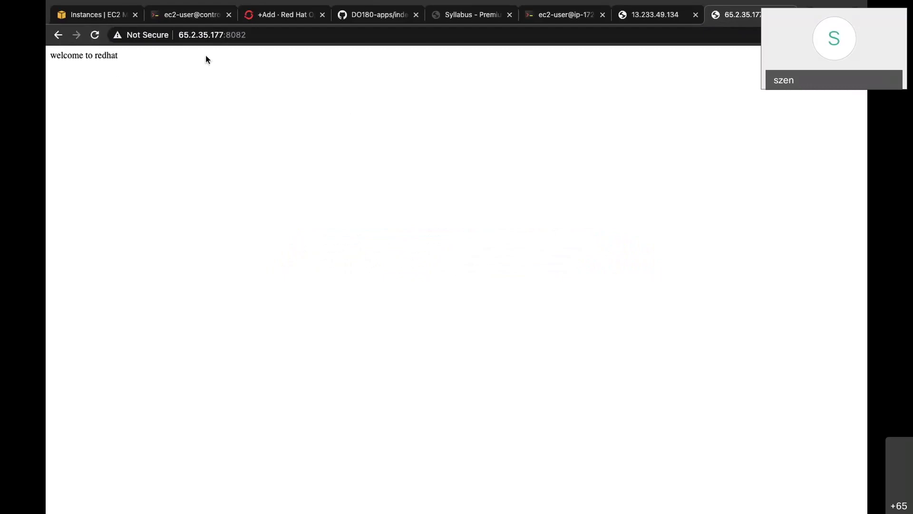
click(666, 16)
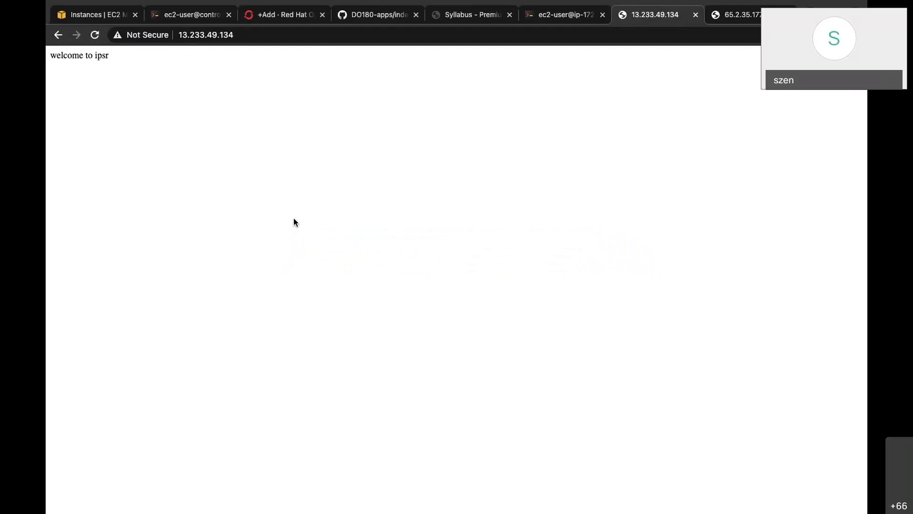
Check the container's page at 65.2.35.177:8082 and review the Podman commands in the control node's terminal
click(735, 23)
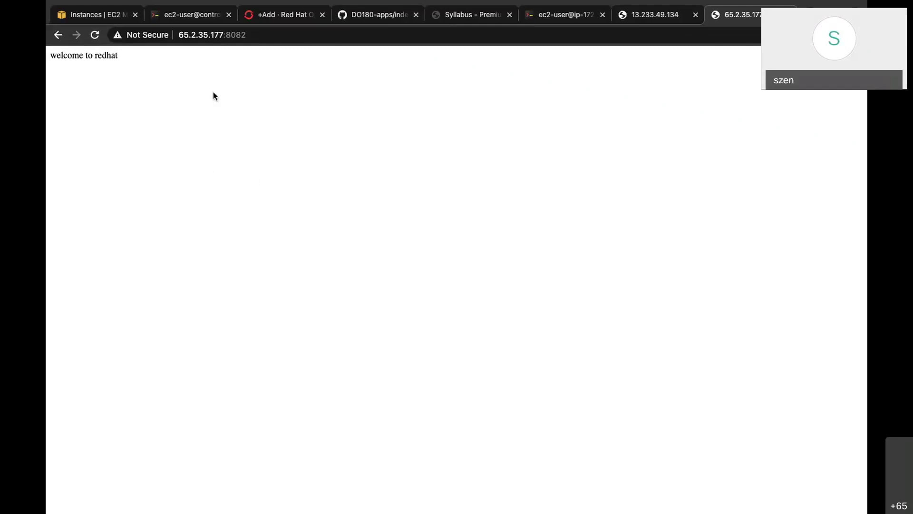
click(167, 16)
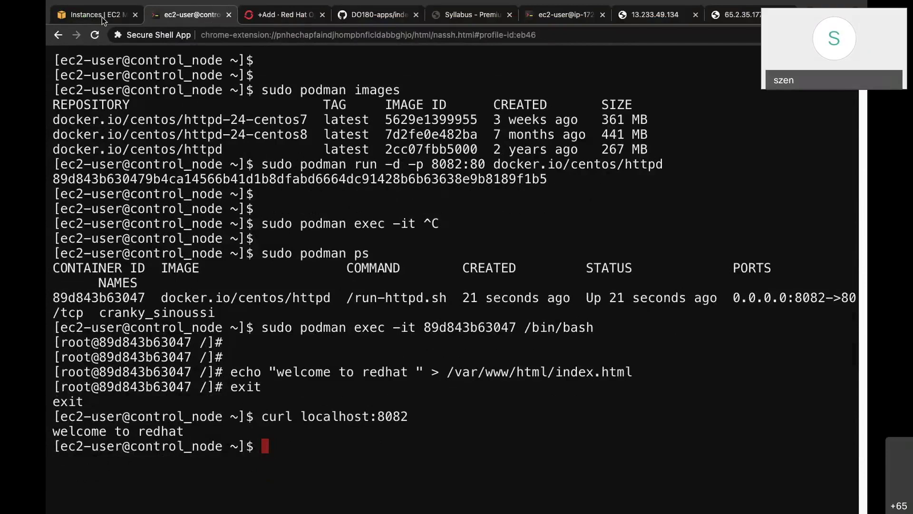
Switch to the OpenShift console, filter the Developer Catalog for php, and start a Source-to-Image application from the PHP builder image
click(281, 15)
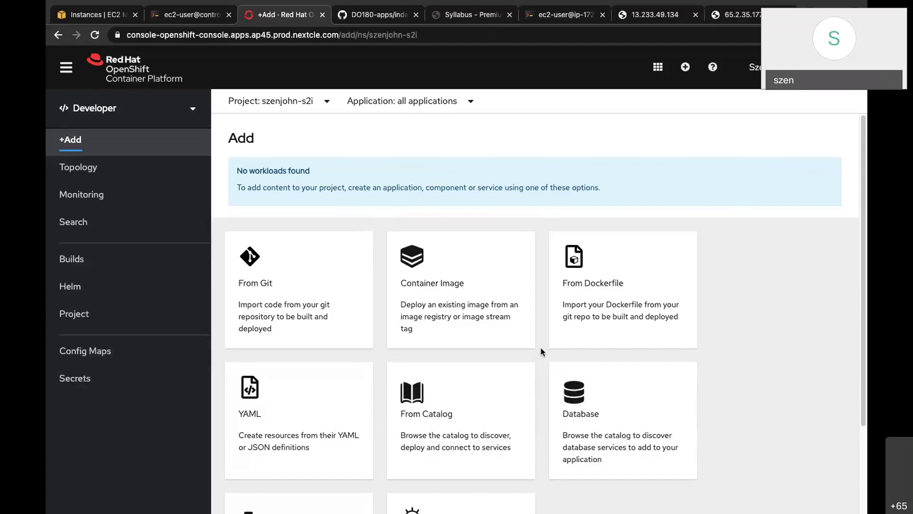
click(458, 413)
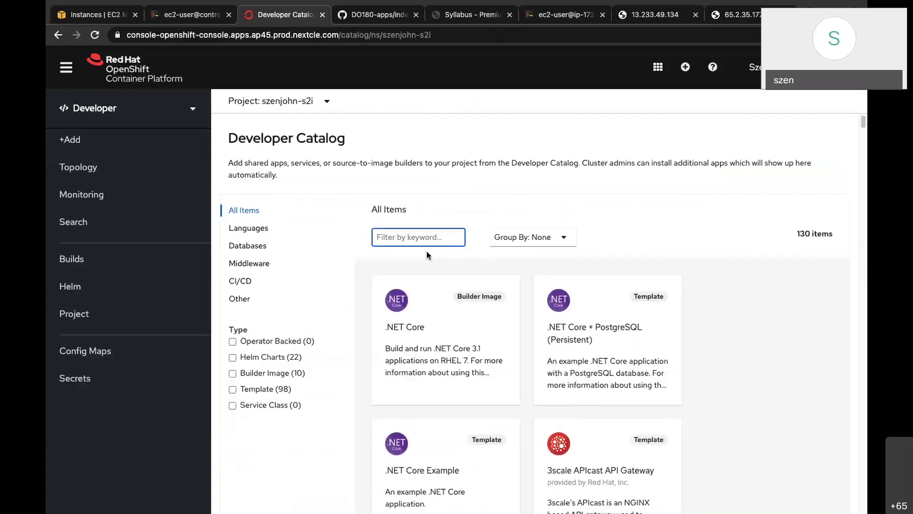
text(php)
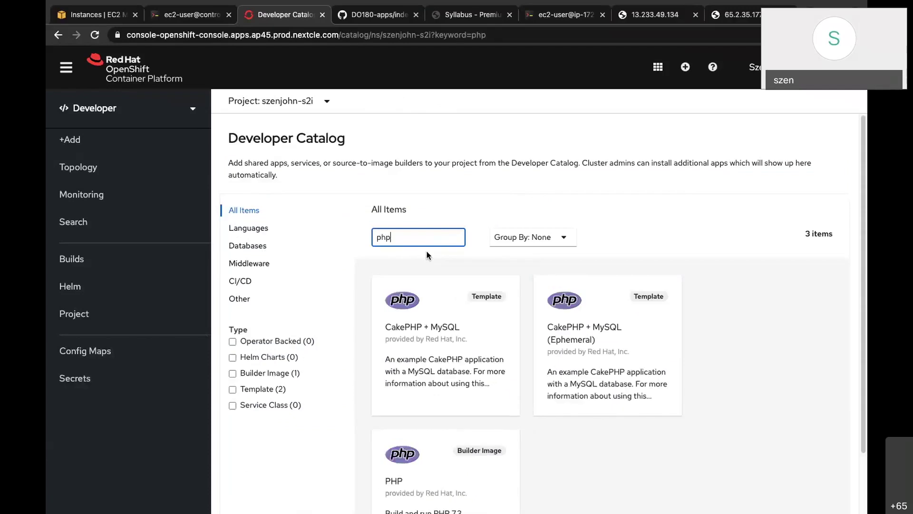
click(434, 460)
click(442, 162)
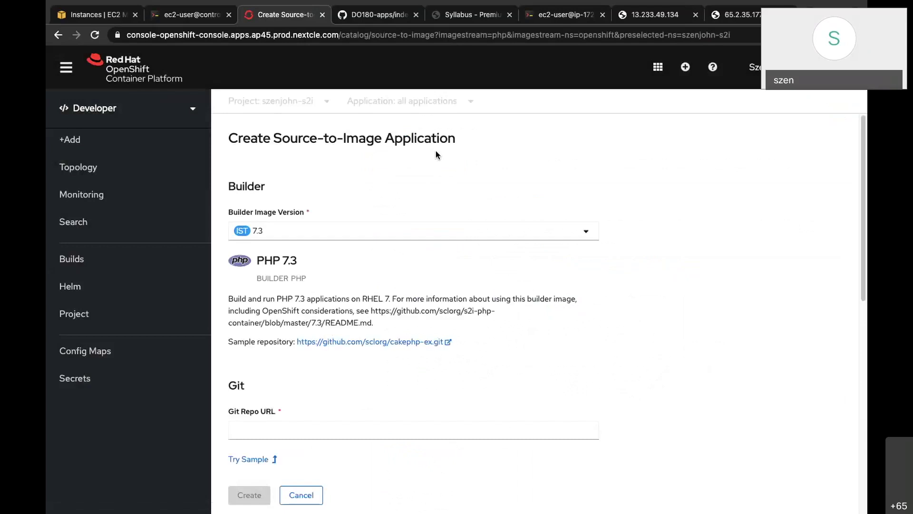
Set the Git Repo URL to the GitHub address of the forked DO180-apps repository
scroll(386, 256, down, 2)
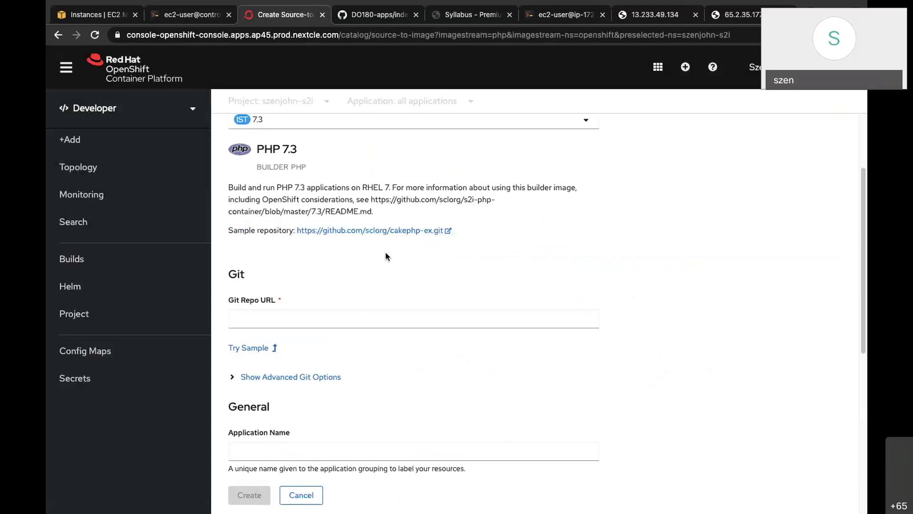
scroll(386, 256, down, 1)
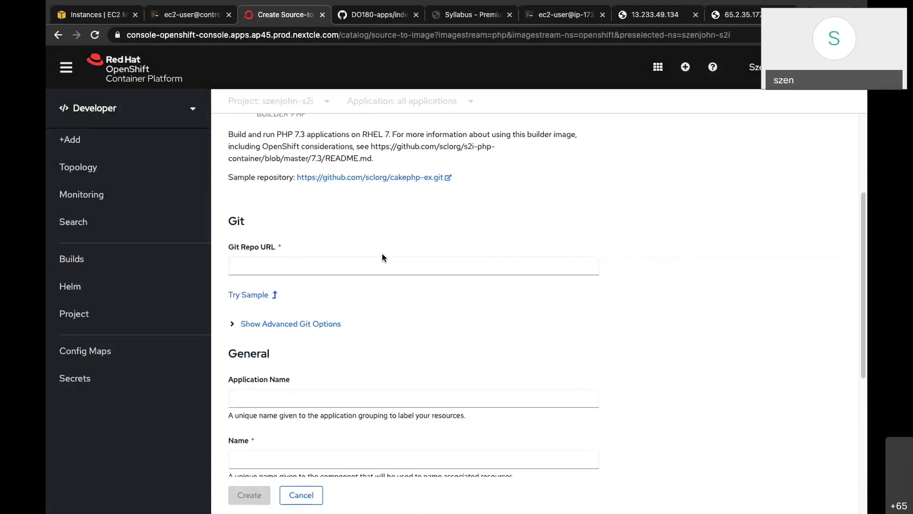
click(361, 266)
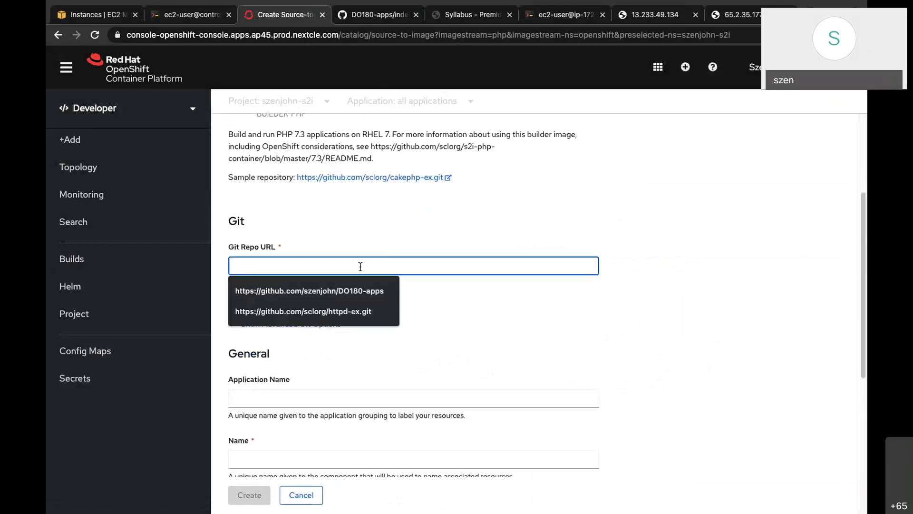
click(353, 22)
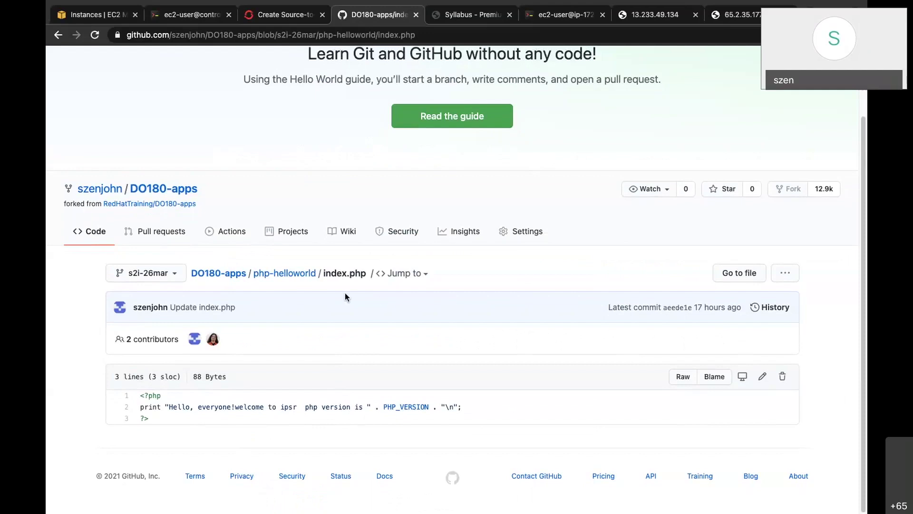
click(278, 15)
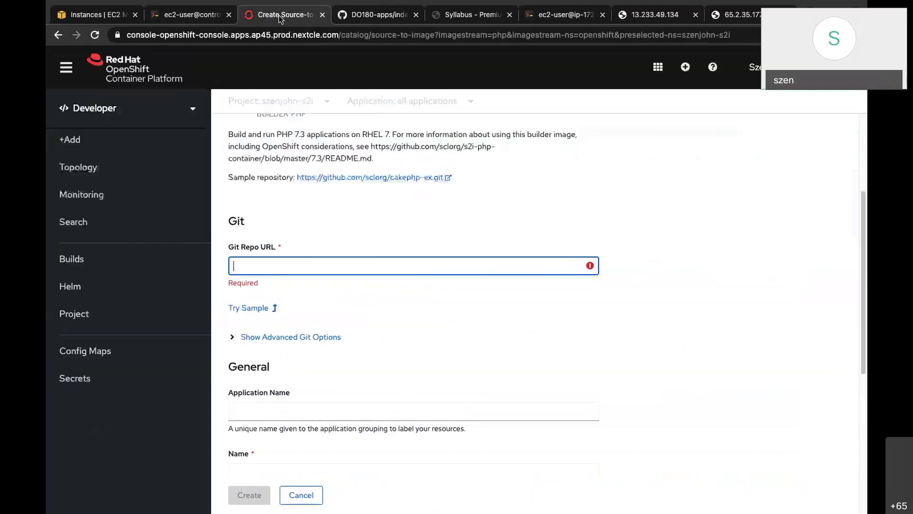
click(318, 265)
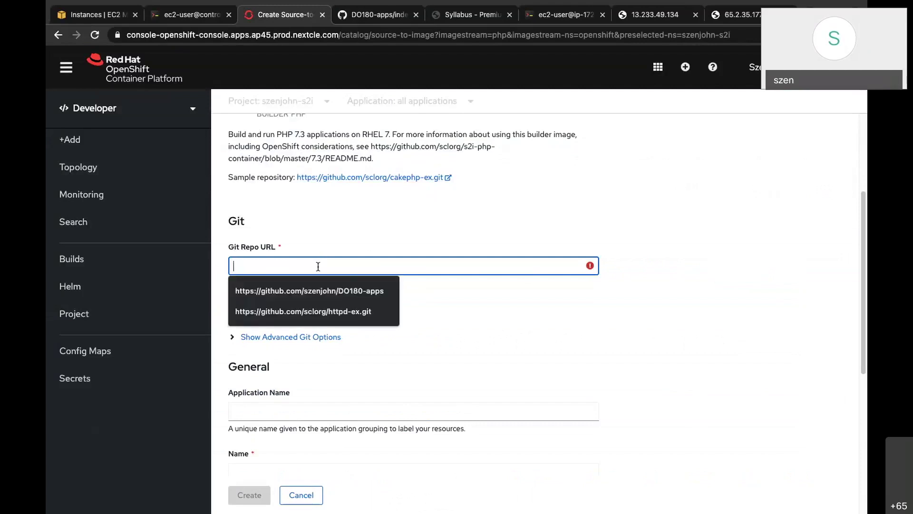
click(345, 283)
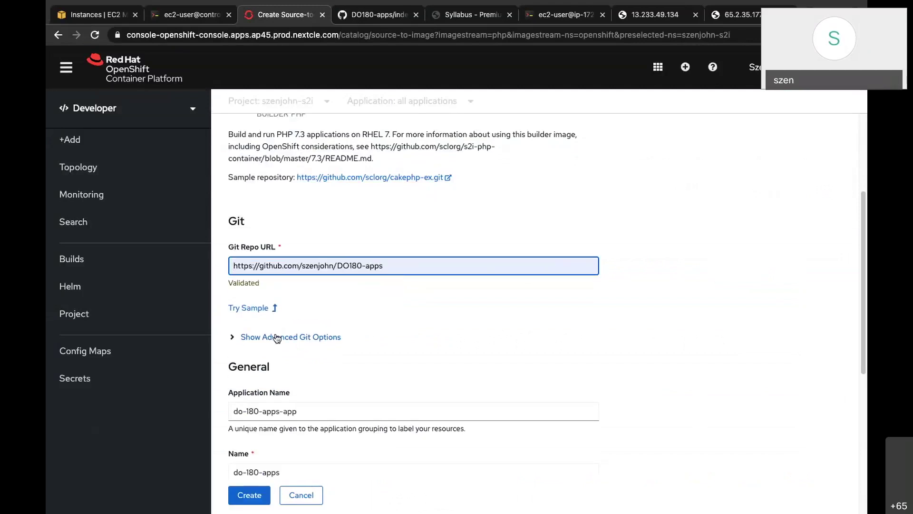
Show the advanced Git options and set the Git Reference to s2i-26mar and the Context Dir to php-helloworld
click(277, 337)
click(281, 376)
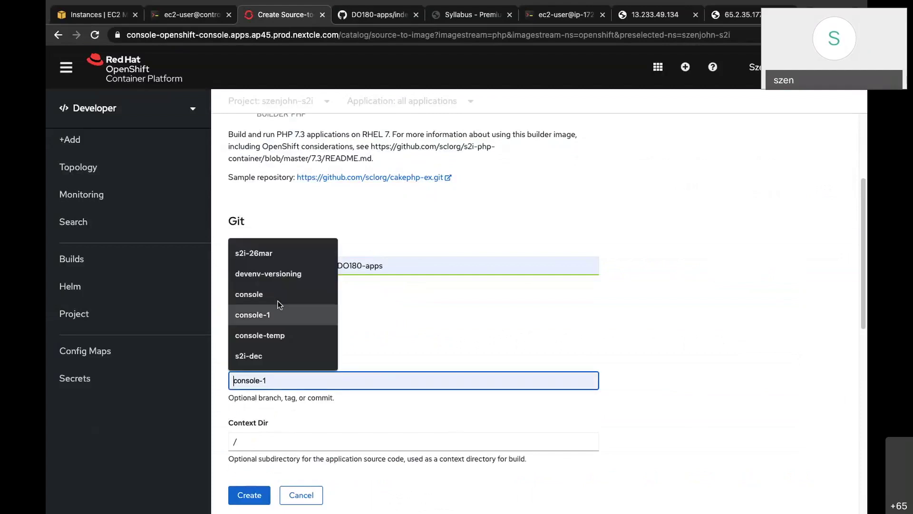
click(276, 260)
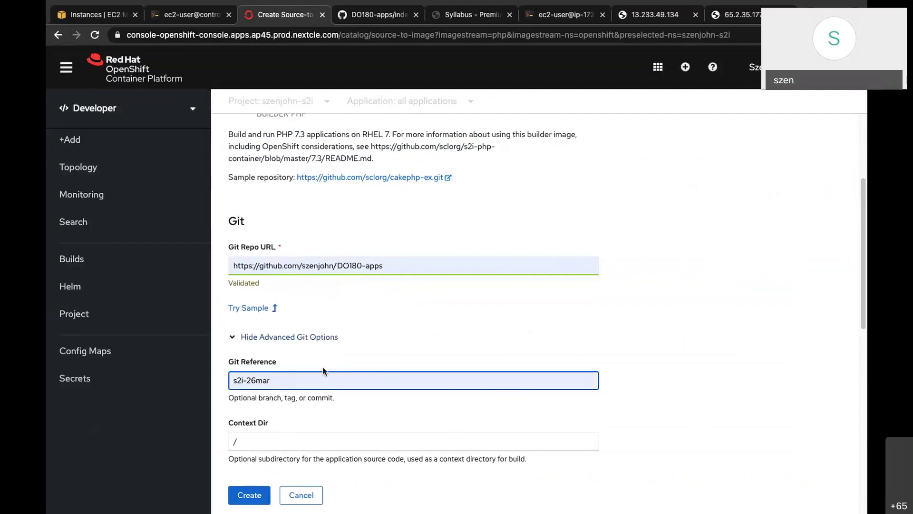
scroll(322, 366, down, 2)
click(300, 358)
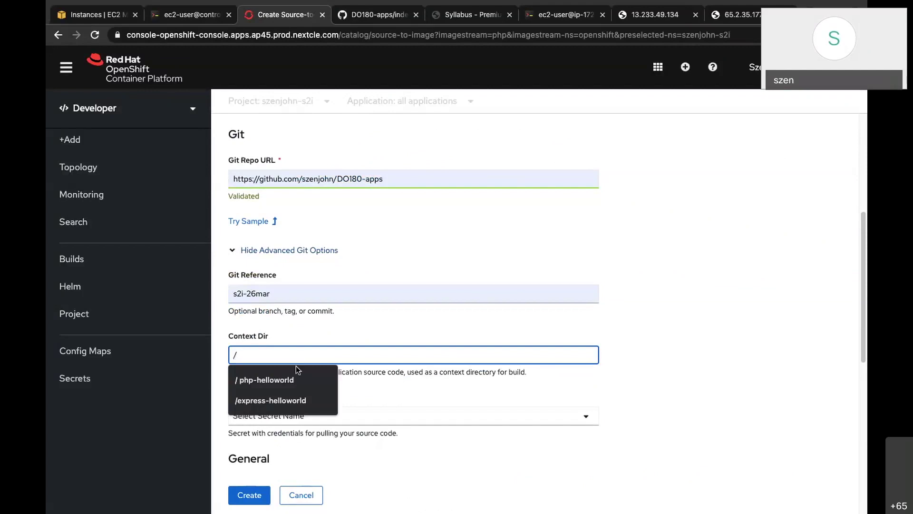
click(295, 376)
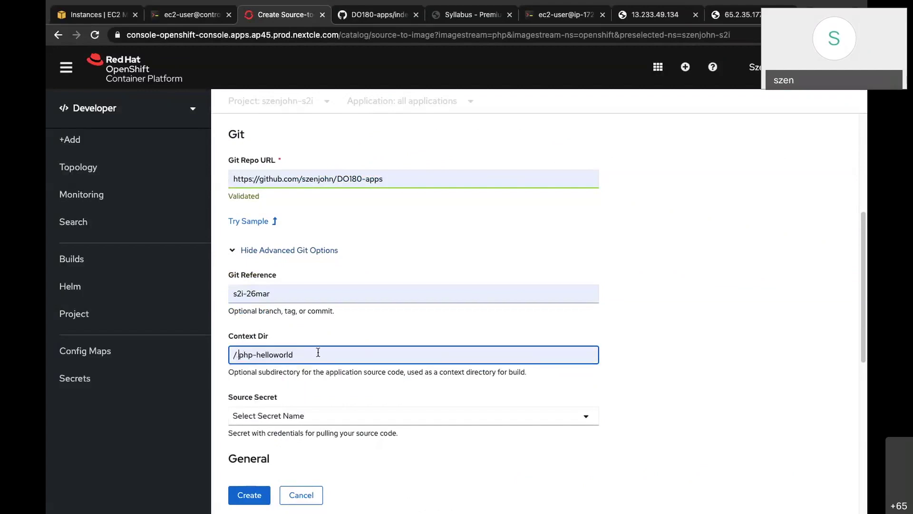
key(Home)
key(Delete)
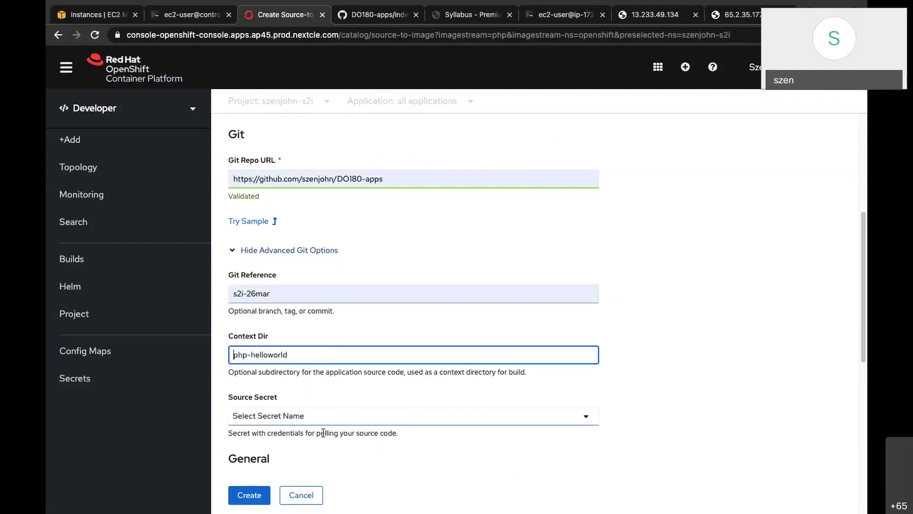
Set both the Application Name and the component Name to test
scroll(321, 435, down, 3)
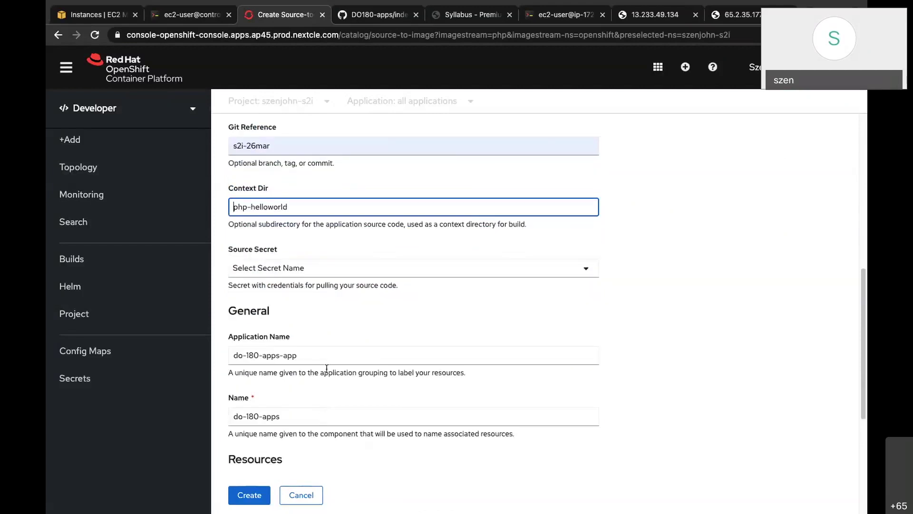
triple_click(328, 356)
text(test)
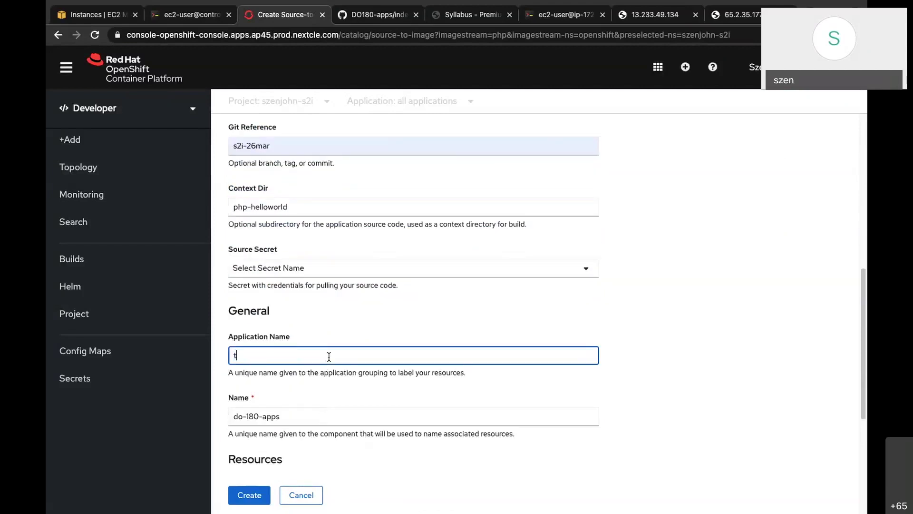
triple_click(303, 418)
text(test)
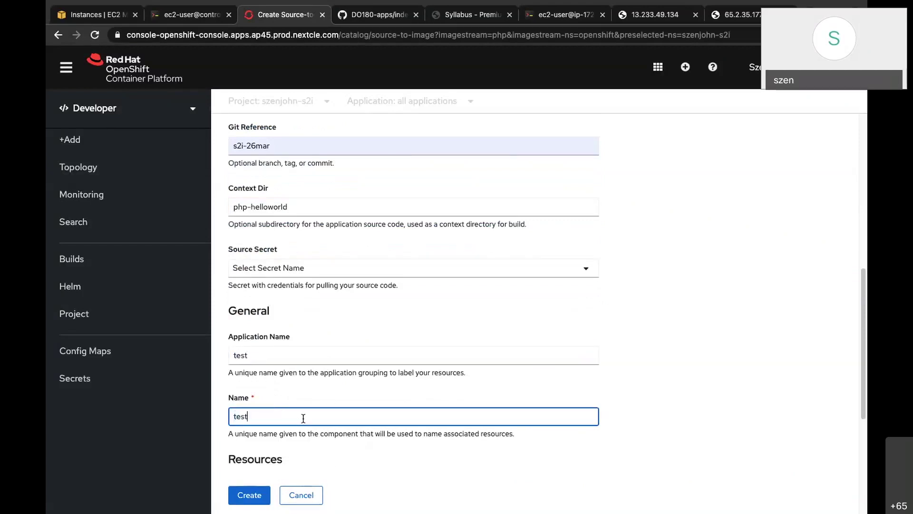
Choose Deployment Config as the resource type, review the form, and create the application
scroll(392, 351, down, 5)
click(232, 322)
scroll(321, 286, up, 1)
scroll(321, 286, up, 10)
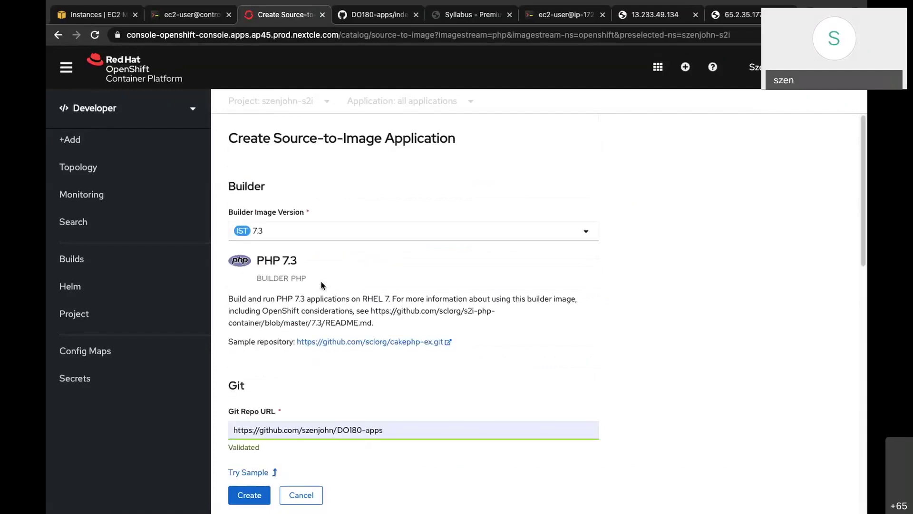
scroll(321, 281, down, 8)
scroll(321, 281, down, 4)
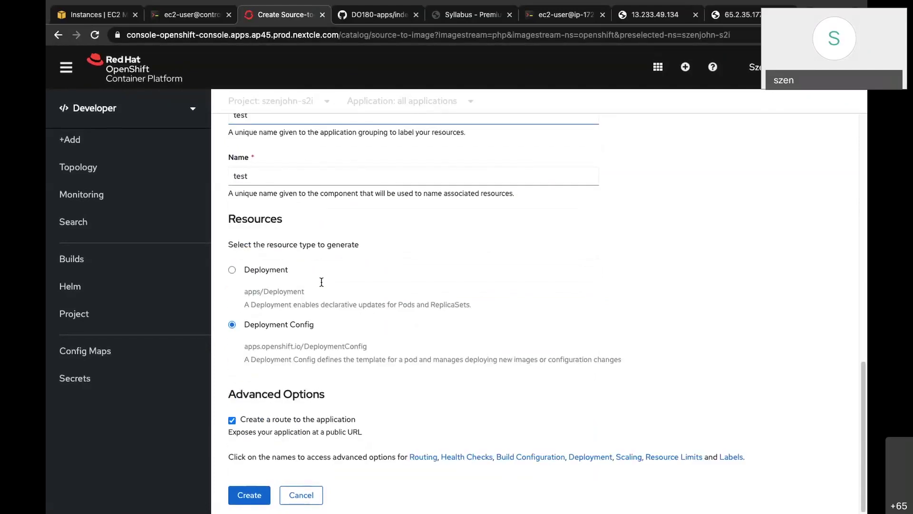
click(249, 495)
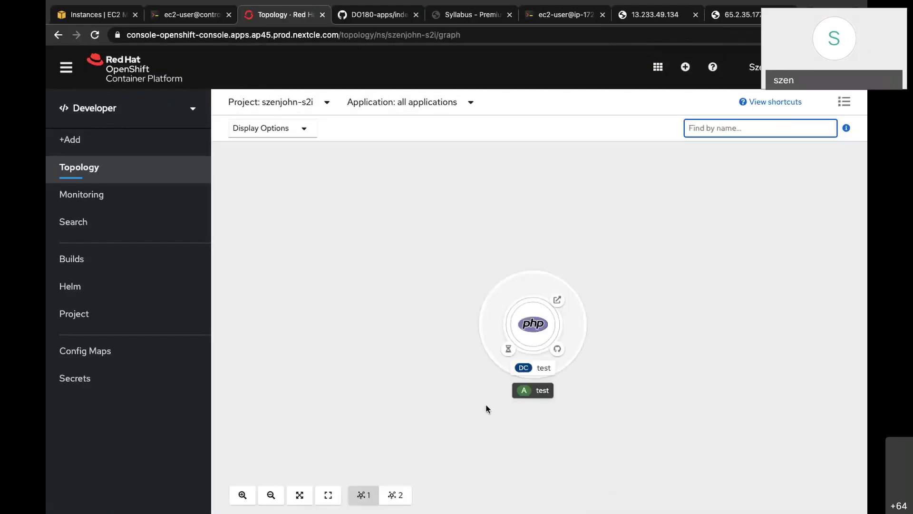
Examine the test deployment's details and resources in the topology to follow its build and pod status
click(536, 327)
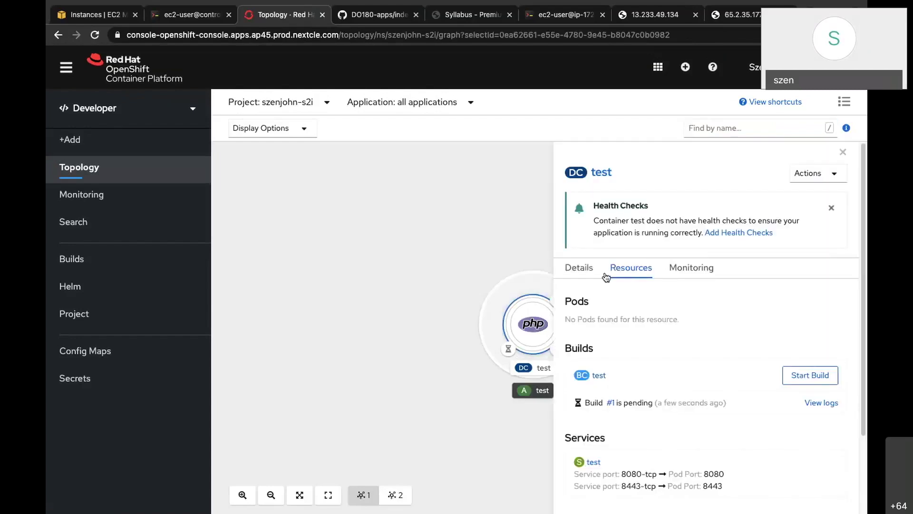
click(588, 270)
click(626, 268)
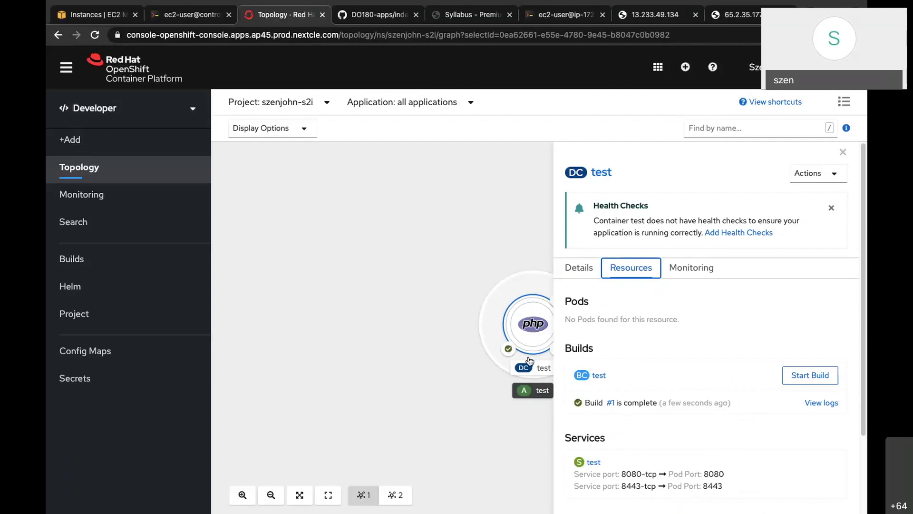
click(580, 265)
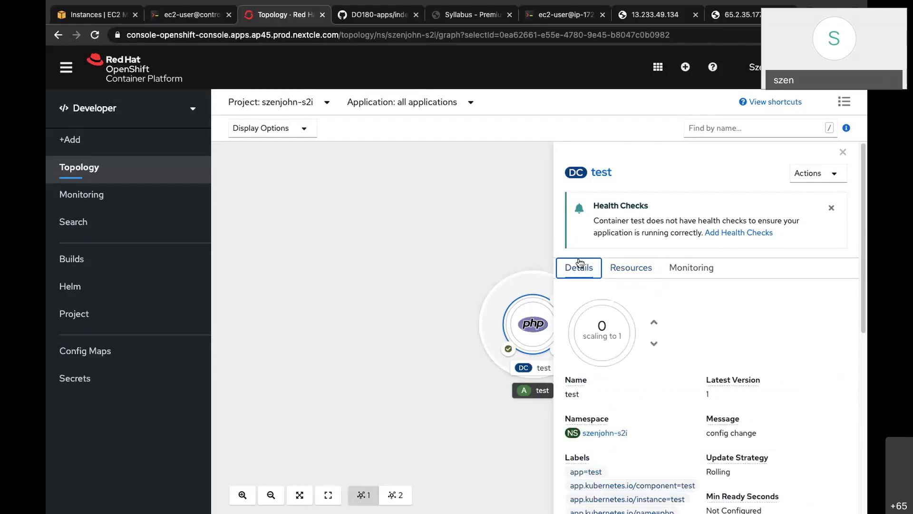
click(616, 265)
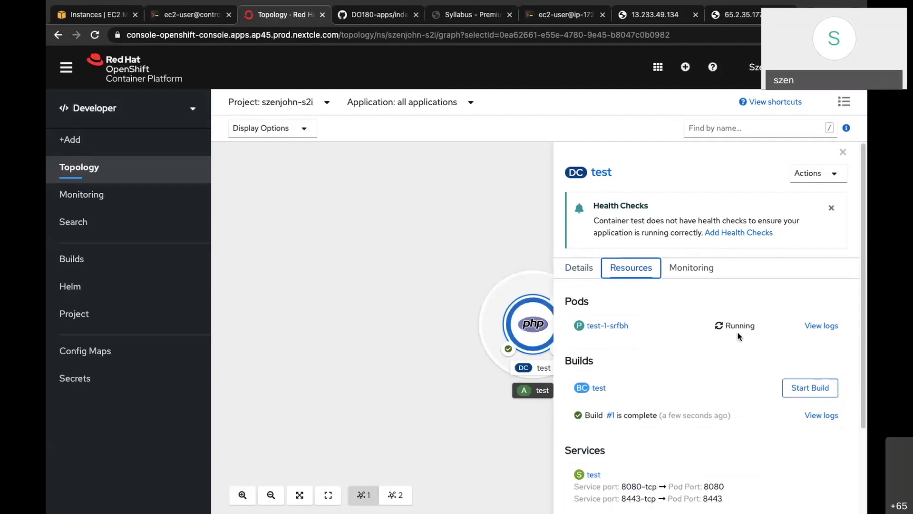
Close the test deployment's details and open the application's public URL from the topology
click(481, 257)
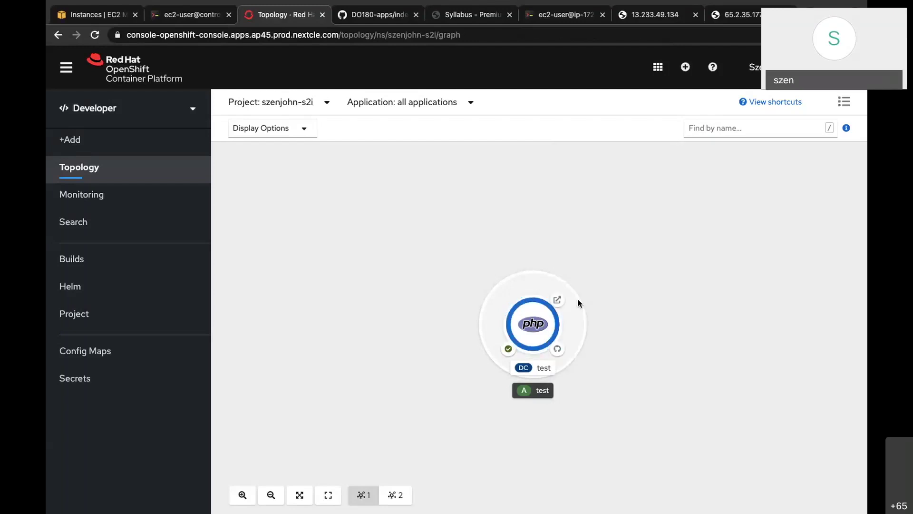
click(558, 301)
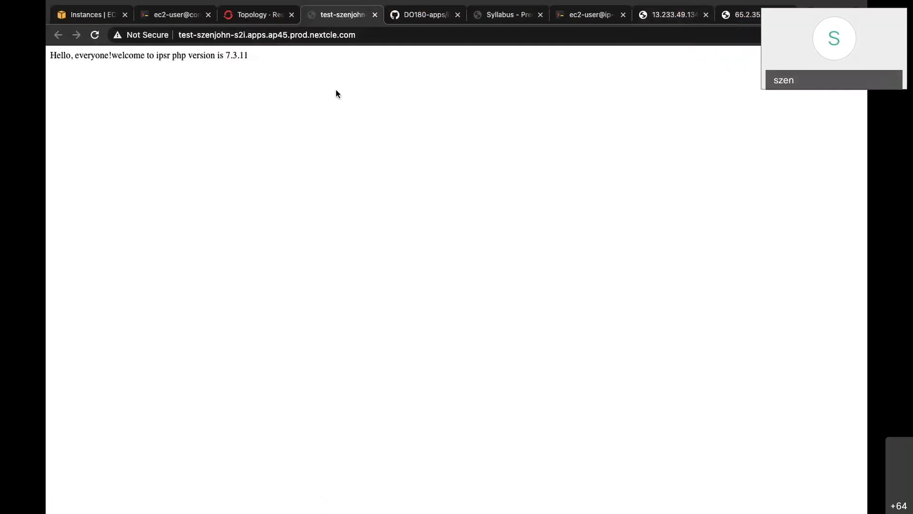
Check the test deployment's pod status in the topology, and return to the application's page to select its URL
click(265, 15)
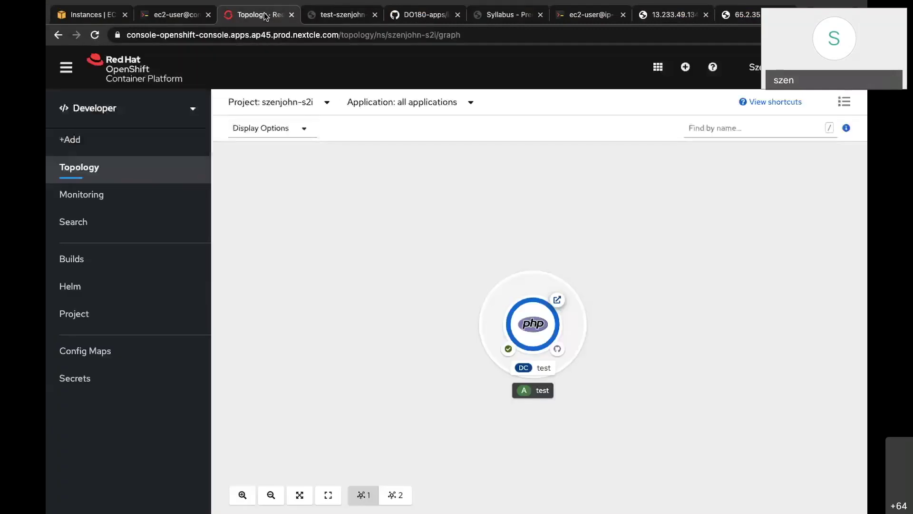
click(530, 284)
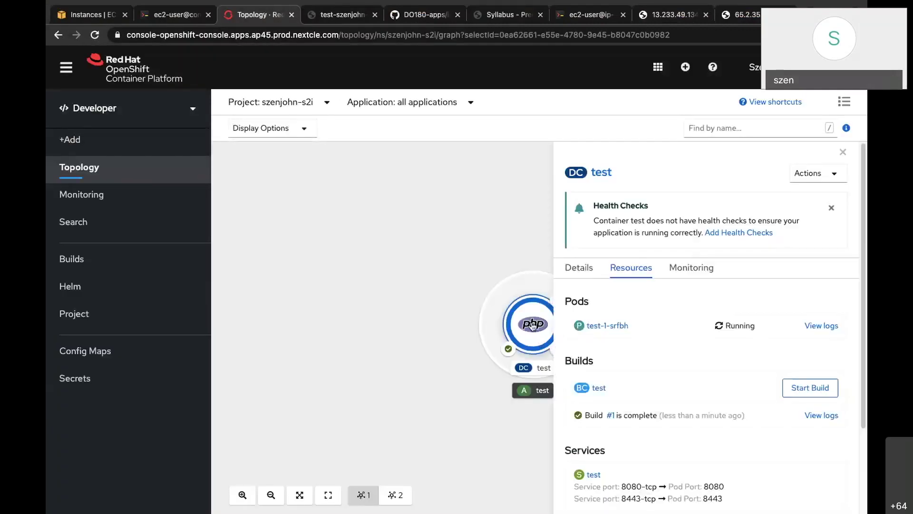
click(579, 268)
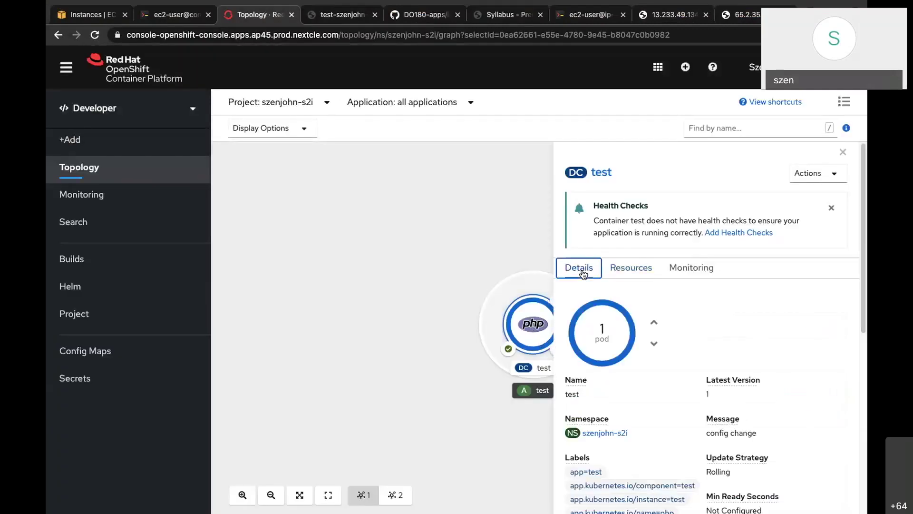
mouse_move(609, 358)
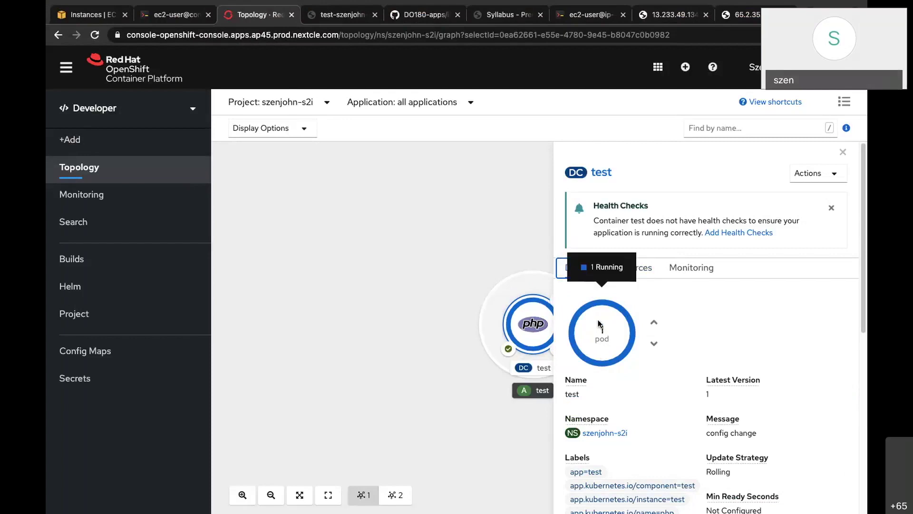
click(345, 18)
click(342, 34)
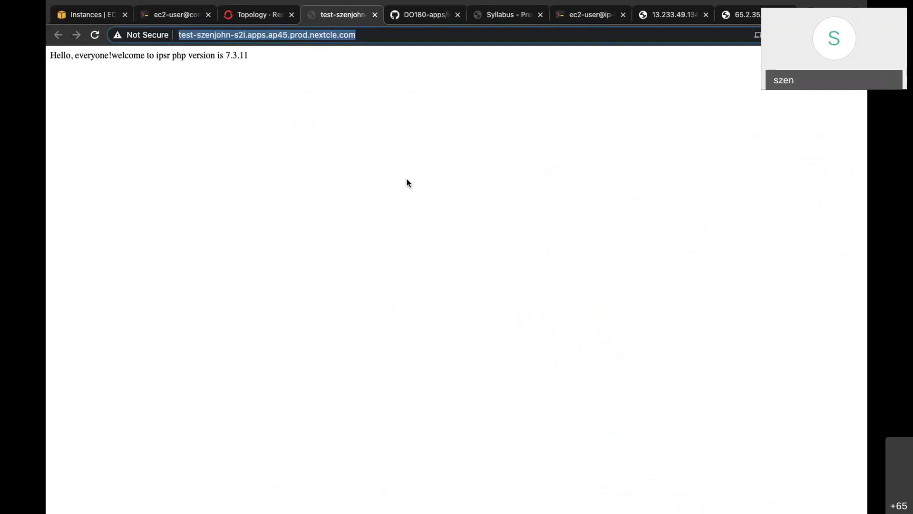
Scale the test deployment up to 2 pods in the topology and reload the application's page
click(257, 16)
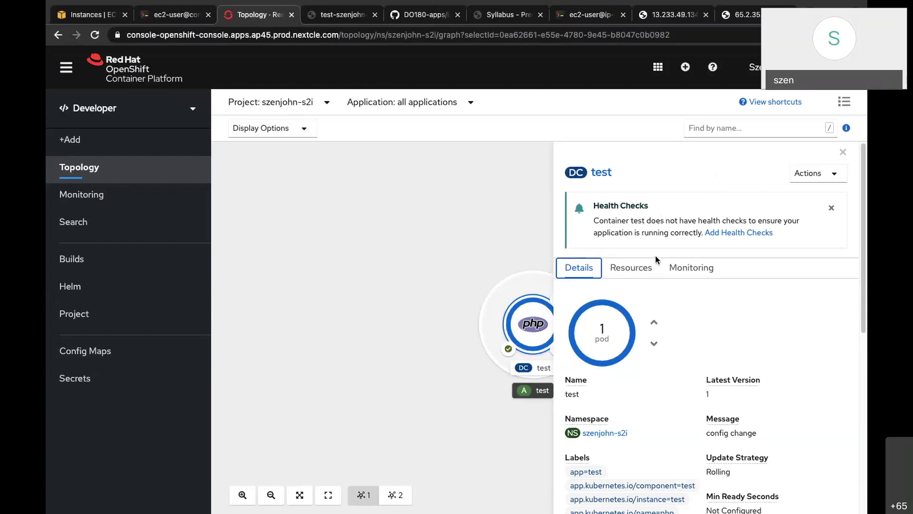
click(654, 325)
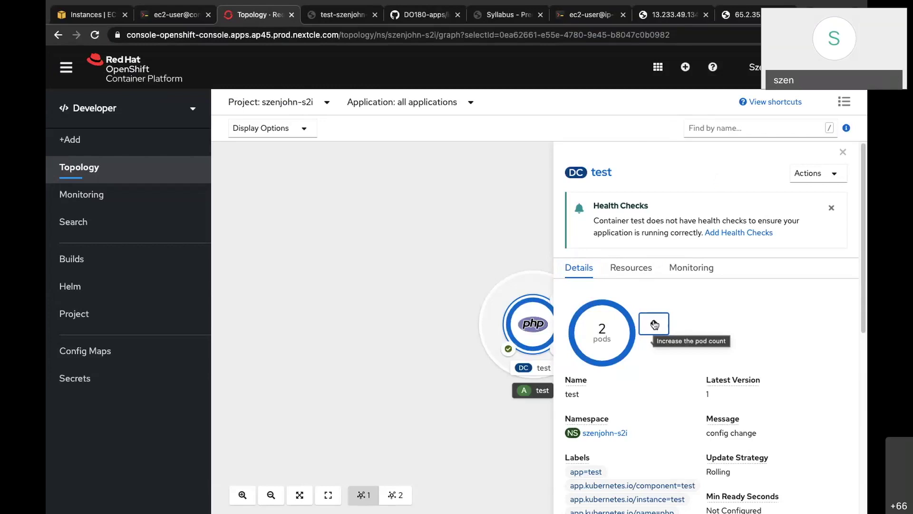
click(342, 15)
click(93, 37)
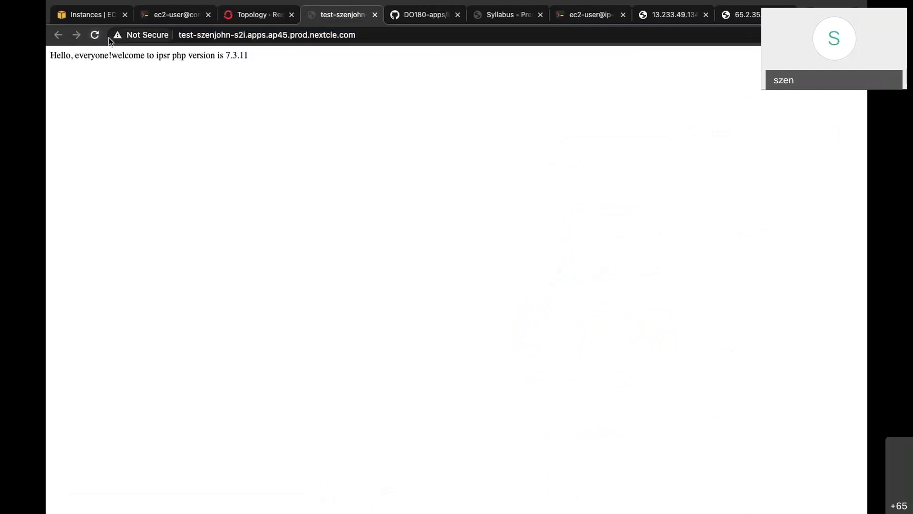
click(96, 35)
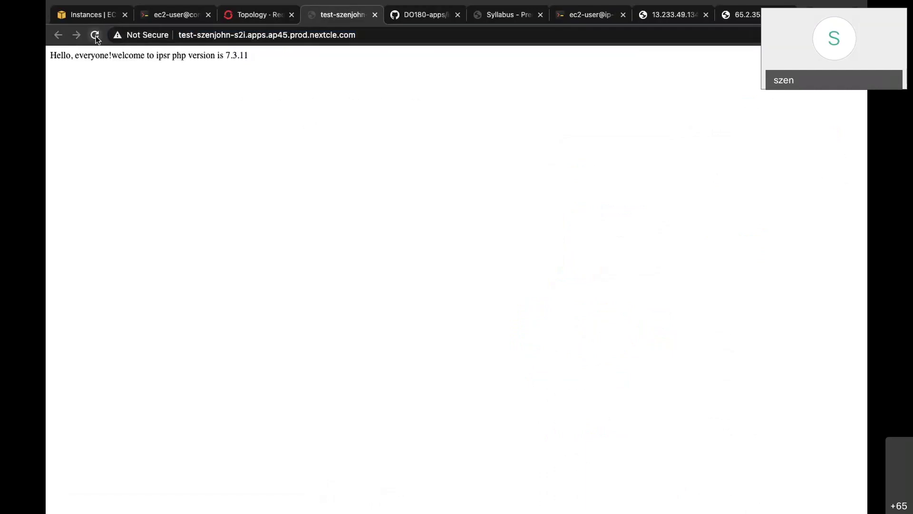
Check the test deployment's pods in the topology, close its details, and switch to the presentation slides
click(273, 19)
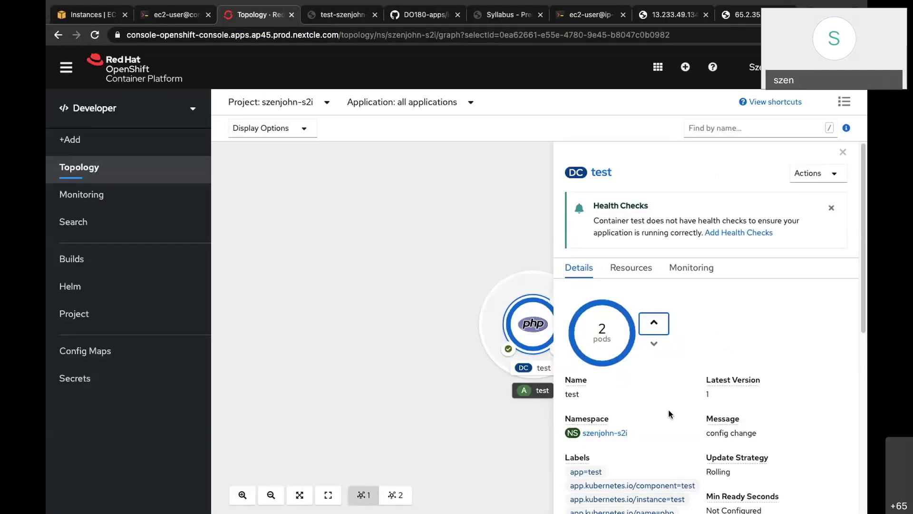
mouse_move(634, 320)
click(536, 249)
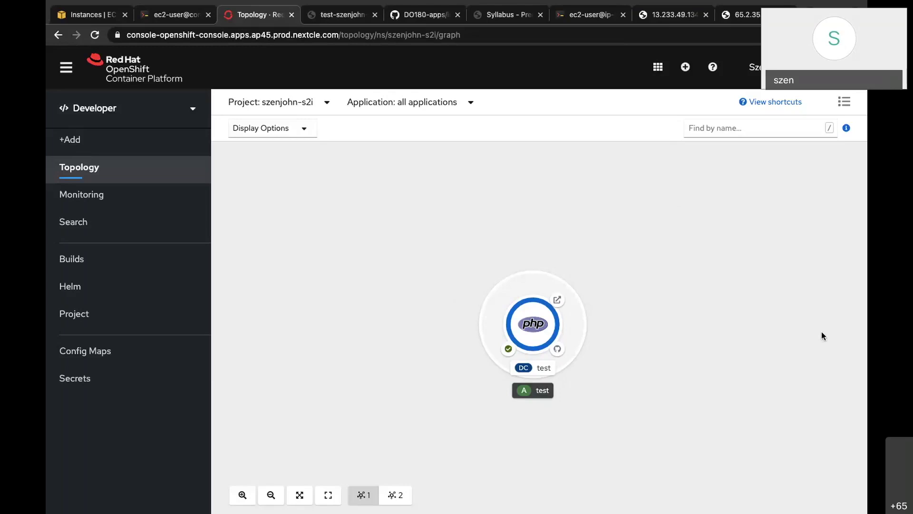
key(ctrl+Left)
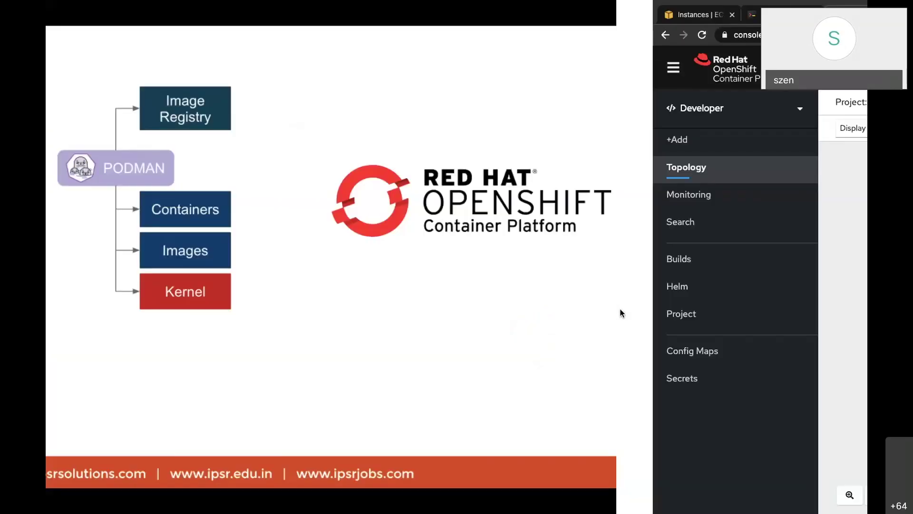
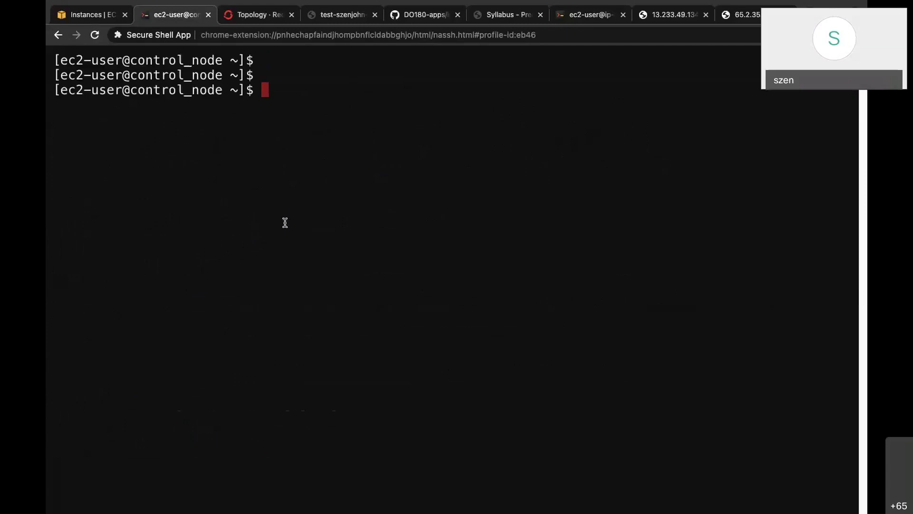
Change to the ansible directory on the control node and open web.yaml in vim
text(cd an)
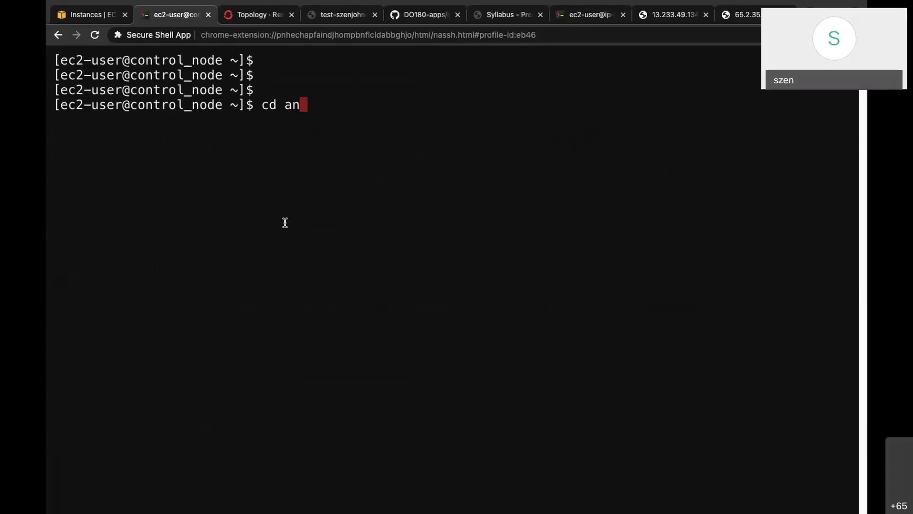
key(Tab)
key(Return)
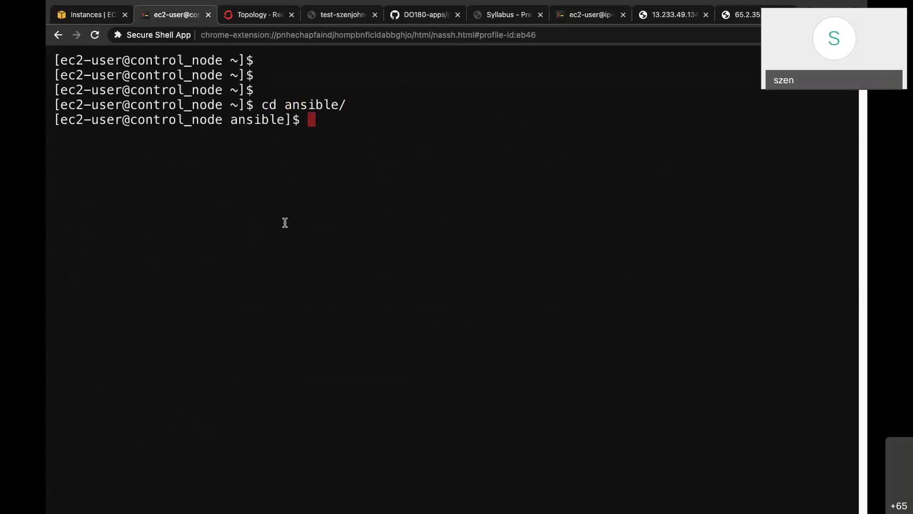
key(Return)
key(Return)
text(vim w)
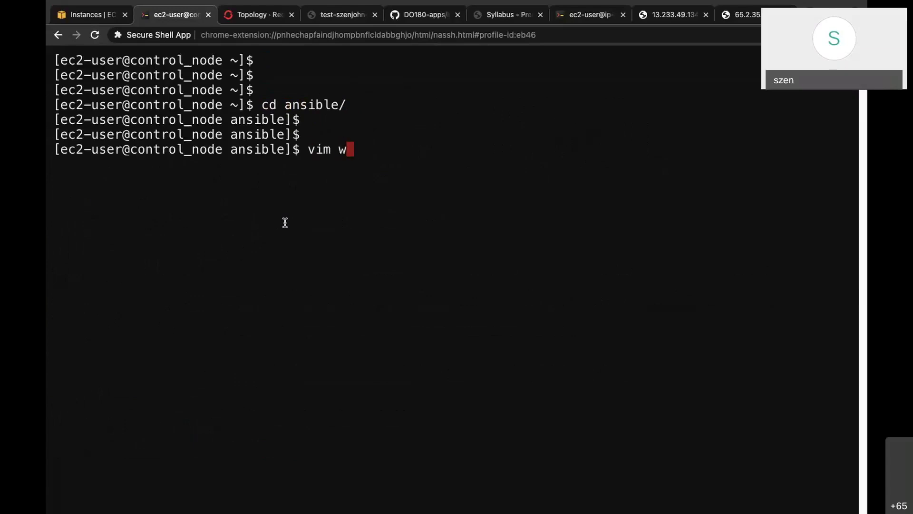
text(e)
key(Tab)
key(Return)
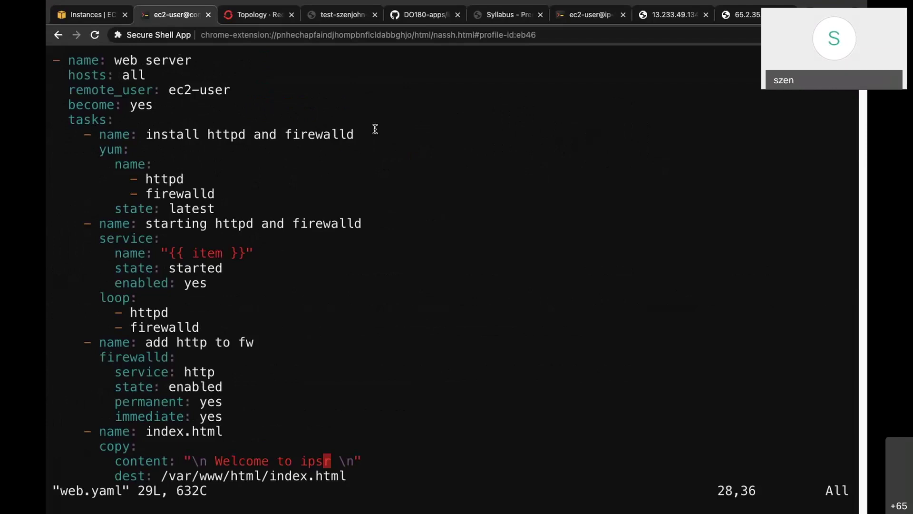
Go back to the beginning of the playbook and examine its play name, hosts, remote user and privilege settings
key(Up)
key(Up)
key(Up)
key(Up)
key(Up)
key(Up)
key(Up)
key(Up)
key(Up)
key(Up)
key(Up)
key(Up)
key(Up)
key(Up)
key(Up)
key(Up)
key(Up)
key(Up)
key(Up)
key(Up)
key(Up)
key(Up)
key(Up)
key(Up)
key(Up)
key(Up)
key(Down)
key(Left)
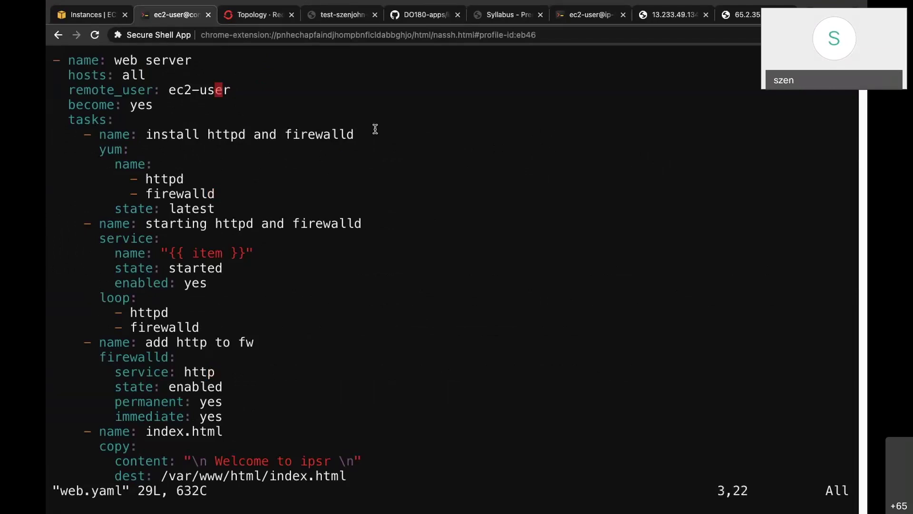
key(Left)
key(Left)
key(Left)
key(Left)
key(Left)
key(Left)
key(Left)
key(Left)
key(Left)
key(Up)
key(Up)
Examine the playbook's package, service, firewall and index.html tasks line by line, and quit vim without changes
key(Down)
key(Down)
key(Down)
key(Down)
key(Down)
key(Down)
key(Down)
key(Down)
key(Down)
key(Down)
key(Down)
key(Down)
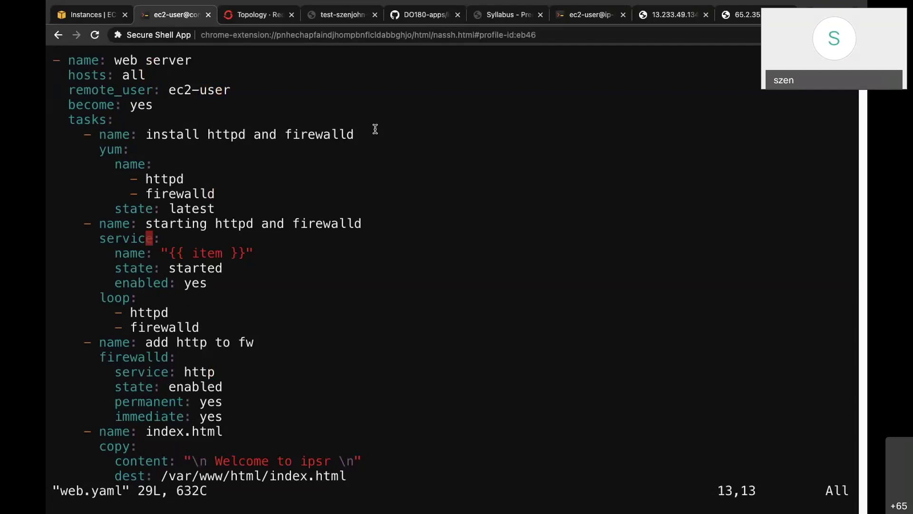
key(Down)
key(Down)
key(Down)
key(Down)
key(Down)
key(Down)
key(Down)
key(Down)
key(Down)
key(Down)
key(Down)
key(Down)
key(Down)
key(Down)
key(Down)
key(Down)
text(:q)
key(Return)
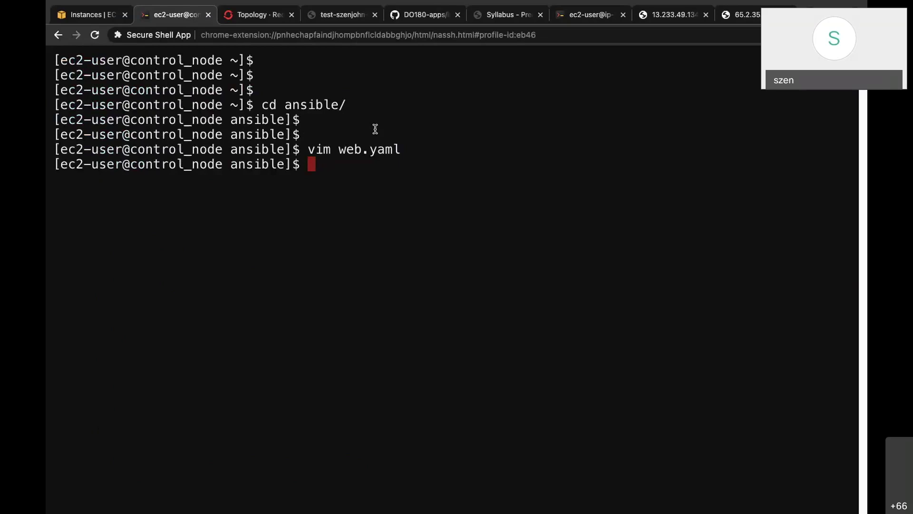
Run the web.yaml playbook with ansible-playbook
text(ani)
key(BackSpace)
text(sible-)
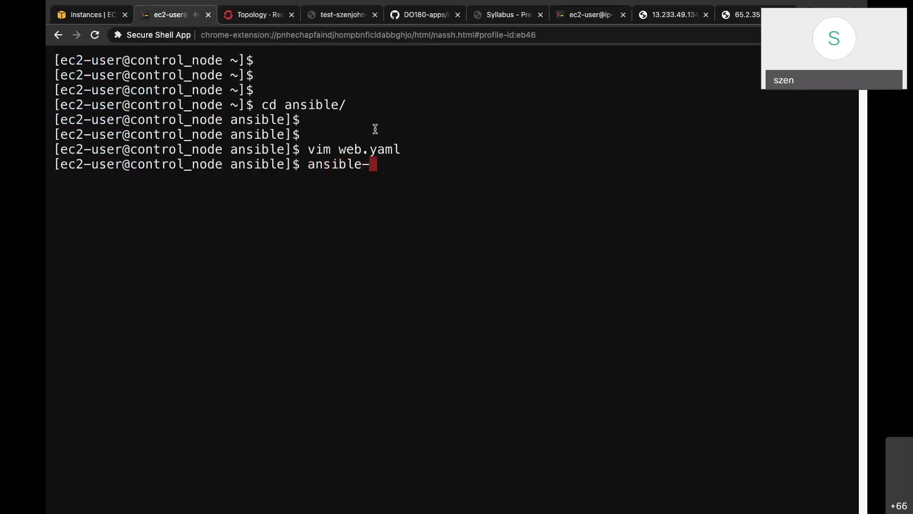
text(playbook web.yaml)
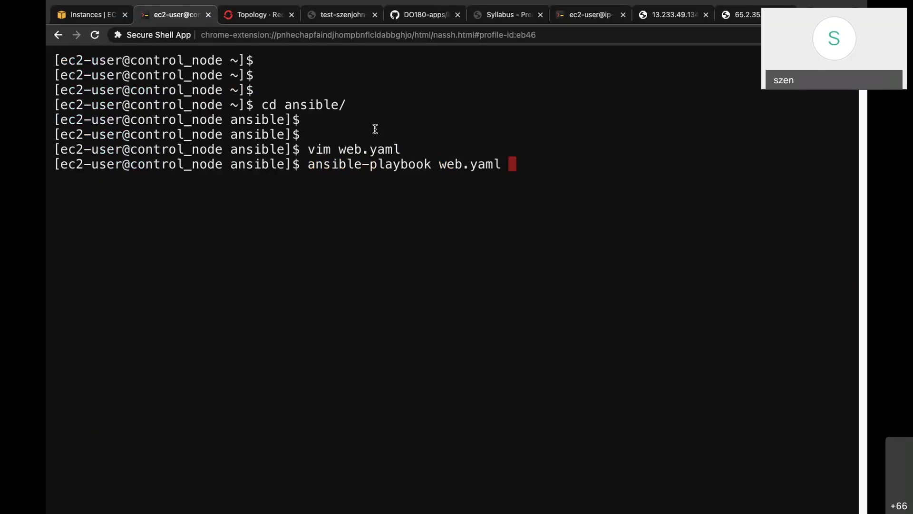
key(Return)
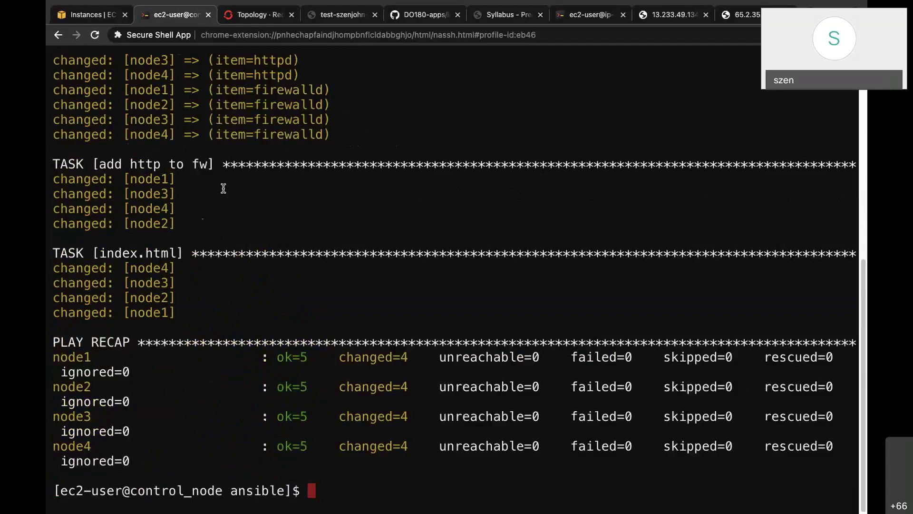
Select the Node4 instance in the EC2 console and copy its public IPv4 address
click(87, 16)
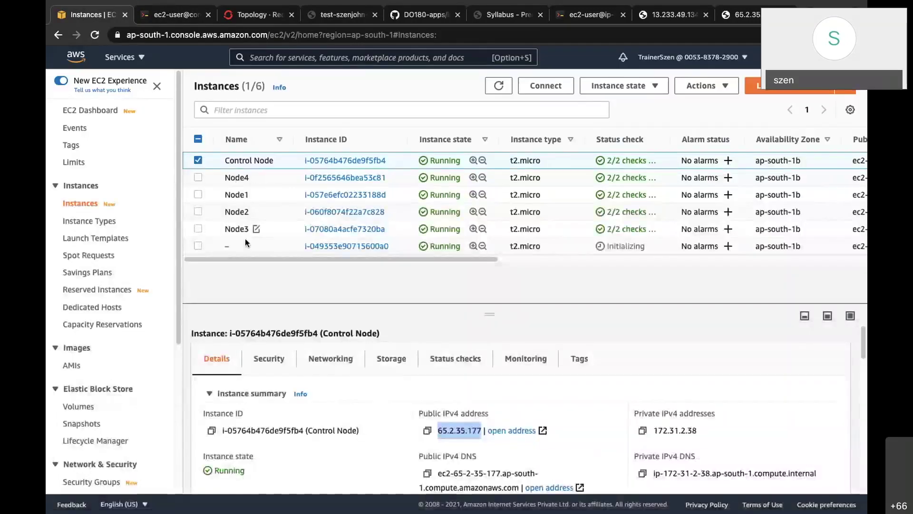
click(224, 180)
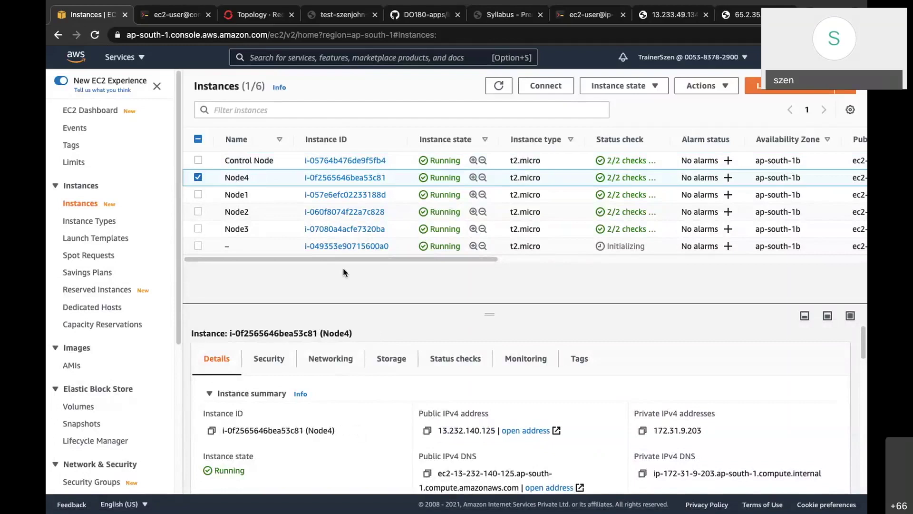
triple_click(456, 431)
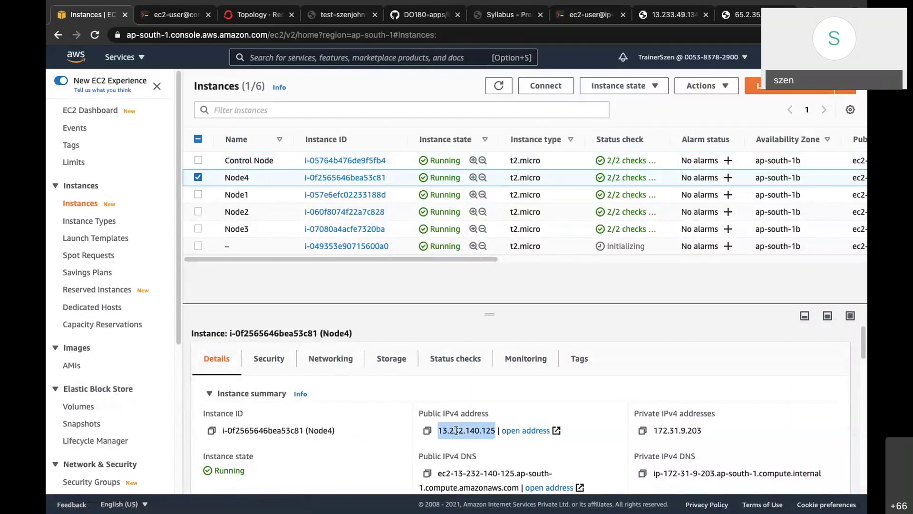
click(495, 423)
drag(440, 431, 495, 430)
right_click(483, 433)
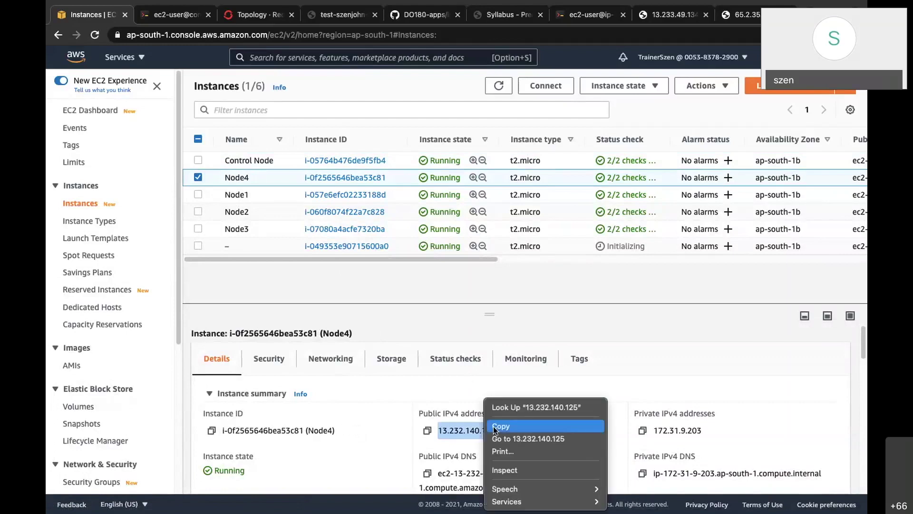
click(501, 426)
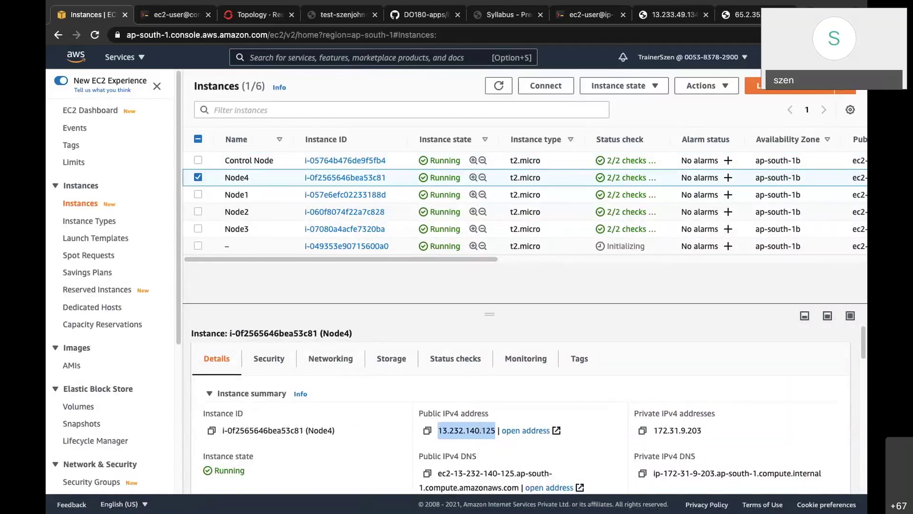
Open Node4's web page at 13.232.140.125 in a new browser tab
key(super+t)
right_click(521, 35)
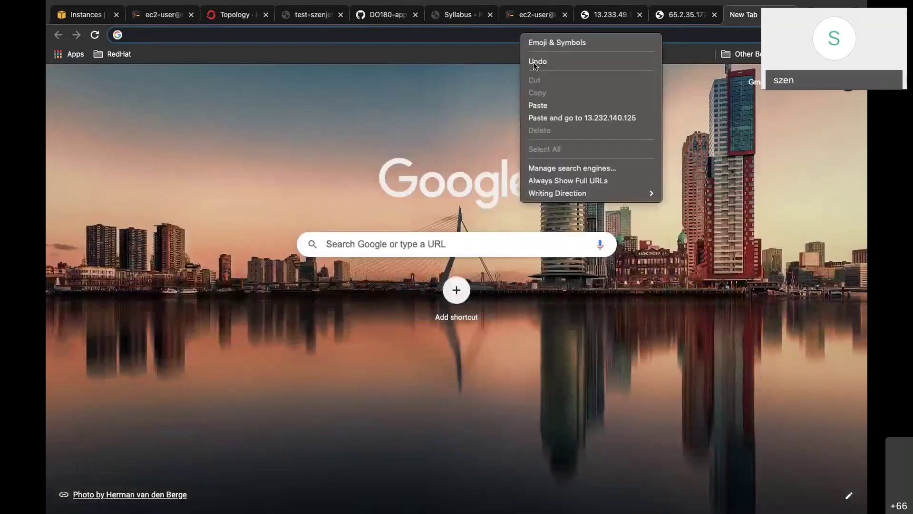
click(538, 105)
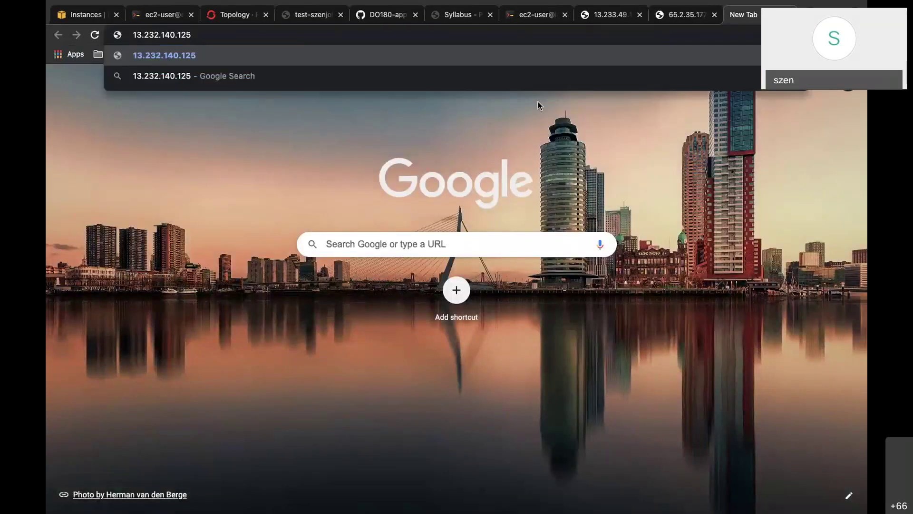
key(Return)
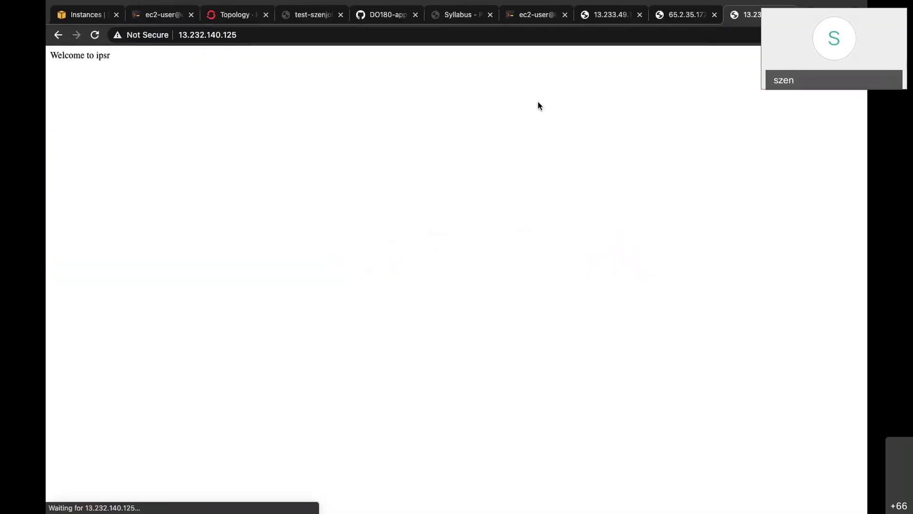
Revisit the playbook output, select only Node1 in the EC2 instance list, and copy its public IPv4 address
click(163, 18)
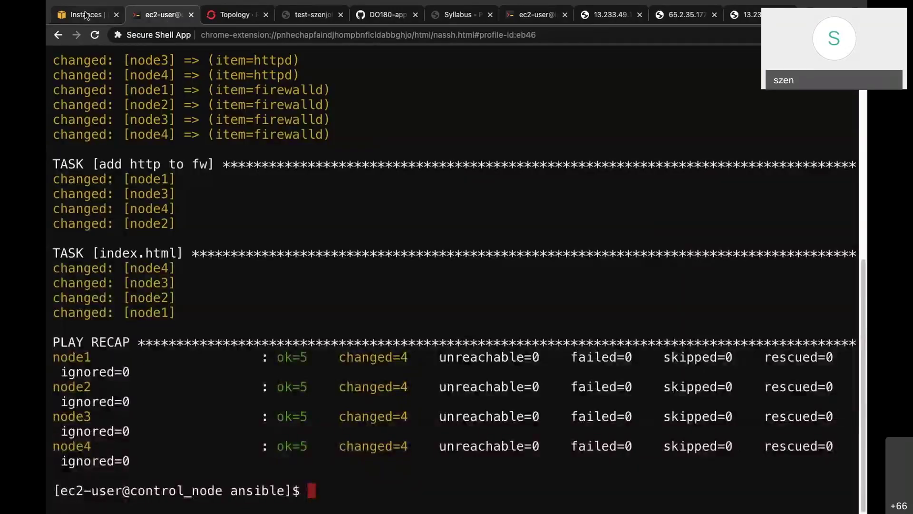
key(super+1)
click(199, 194)
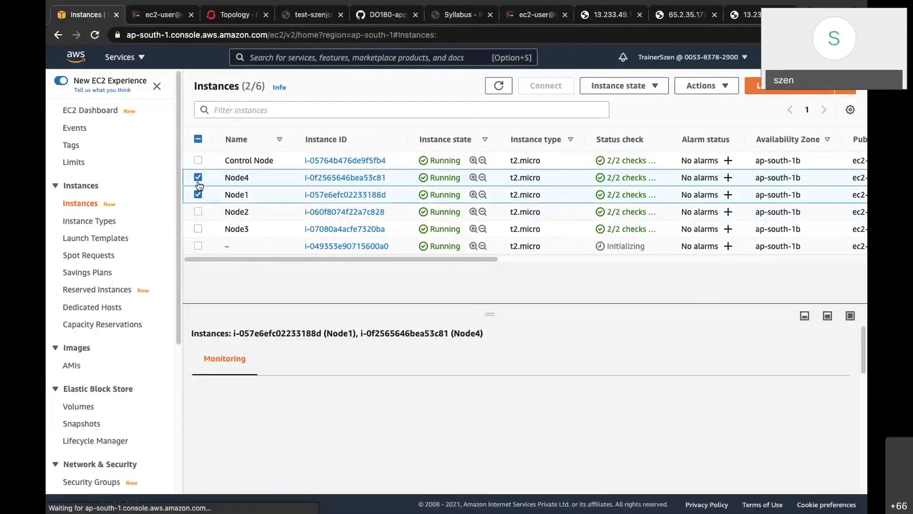
click(198, 178)
right_click(225, 195)
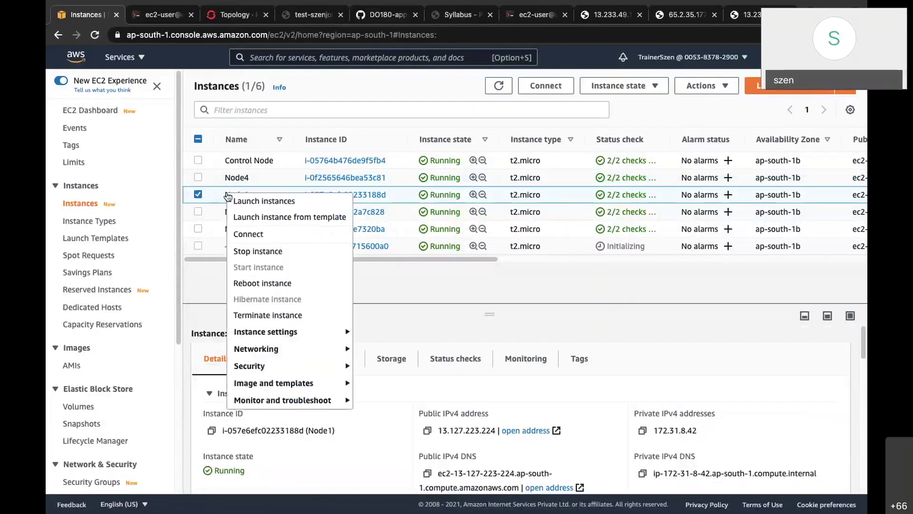
click(441, 276)
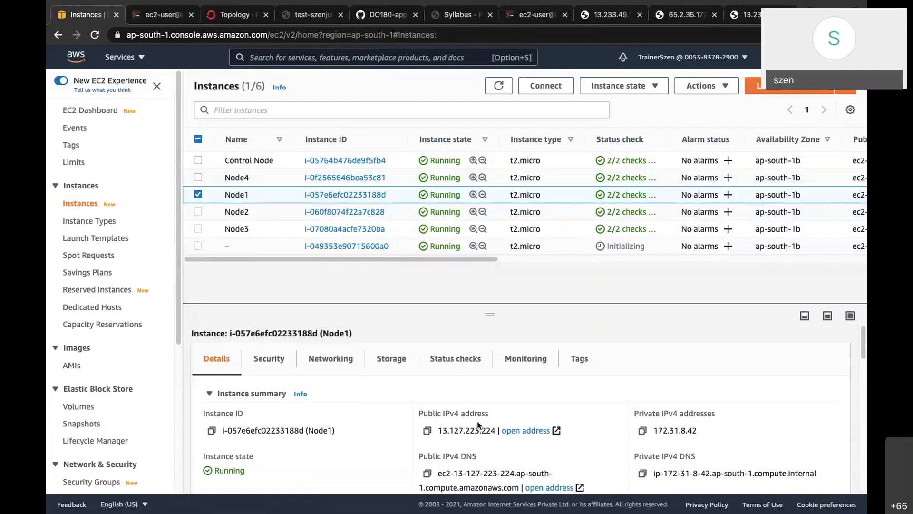
double_click(441, 430)
click(441, 430)
double_click(454, 430)
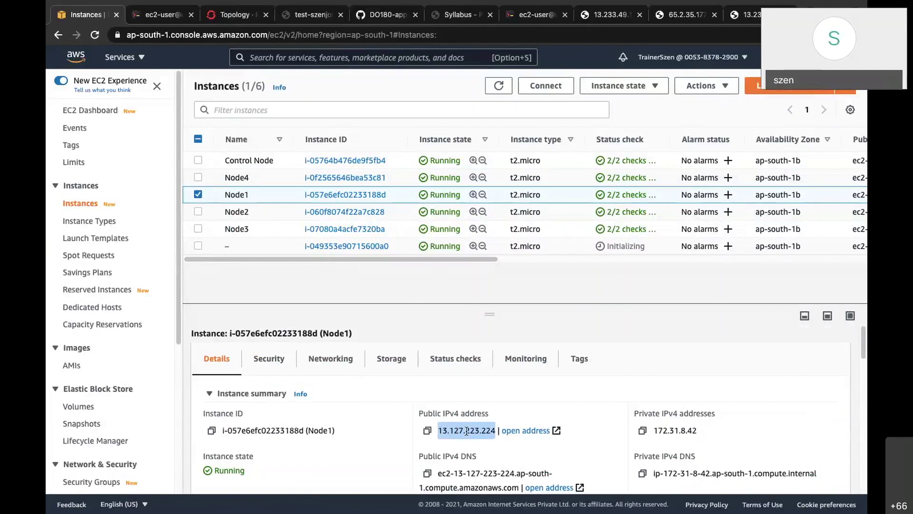
right_click(466, 431)
click(481, 419)
Open Node1's web page at 13.127.223.224 in a new browser tab and compare it with Node4's page
key(super+t)
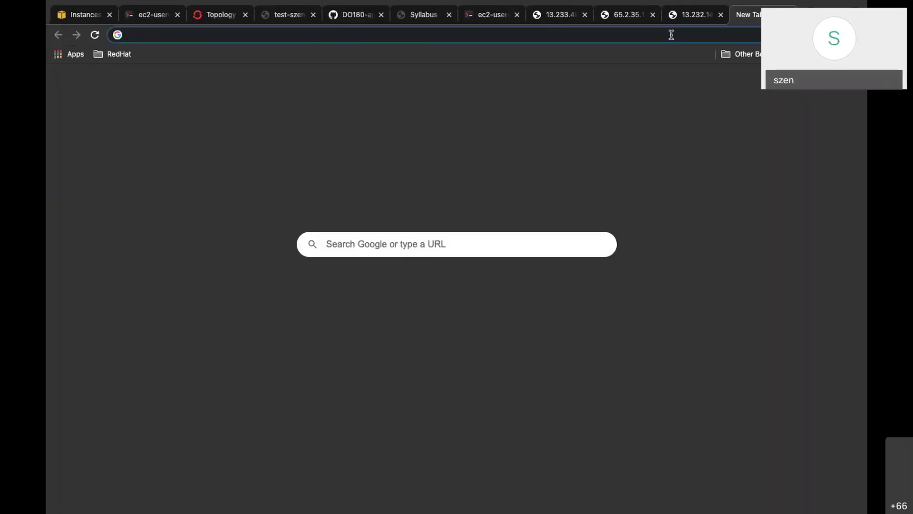
right_click(671, 35)
click(688, 104)
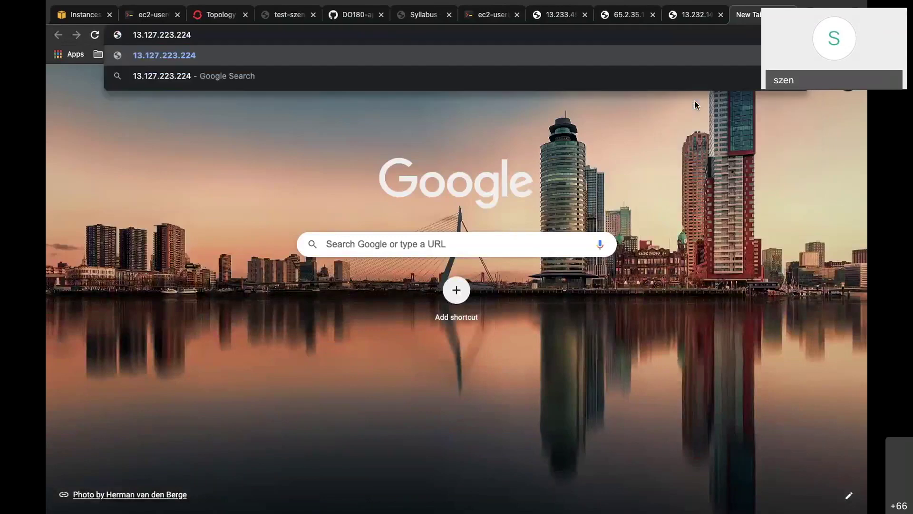
key(Return)
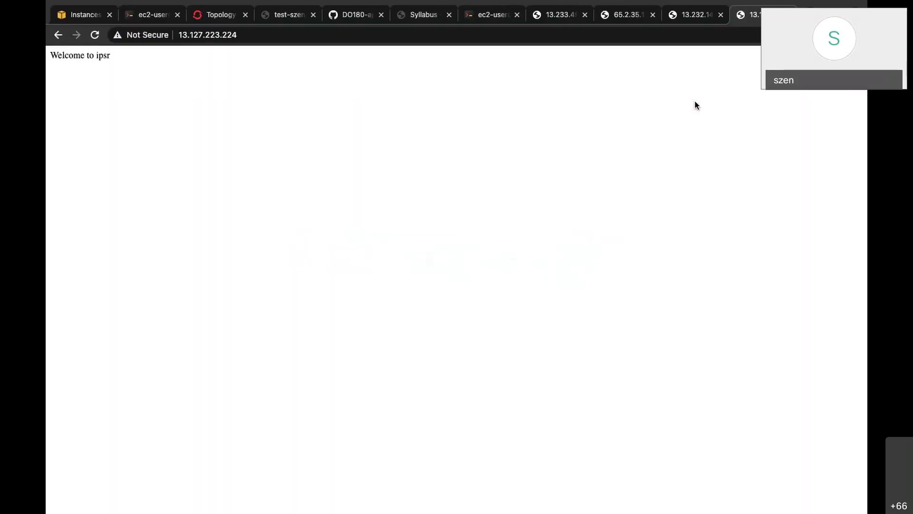
click(697, 20)
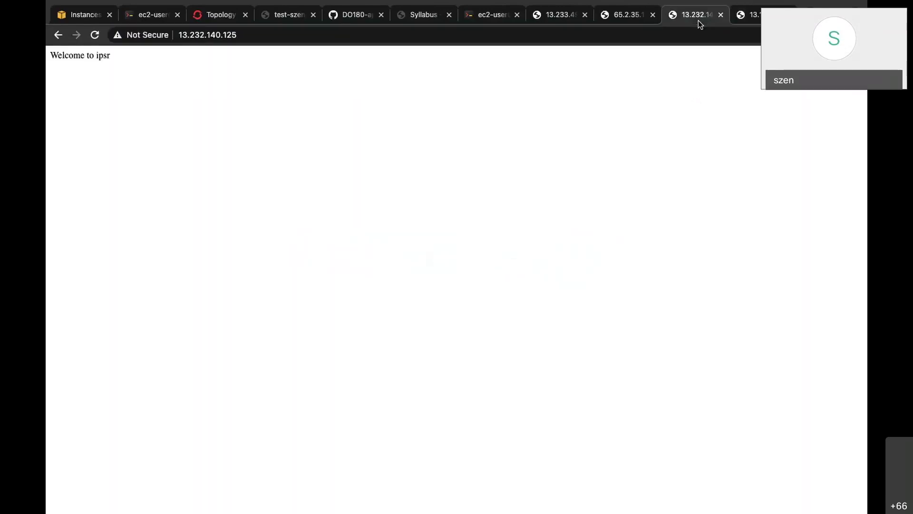
Recheck Node1's web page, return to the control node's terminal, and open the web.yaml playbook in vim
click(755, 15)
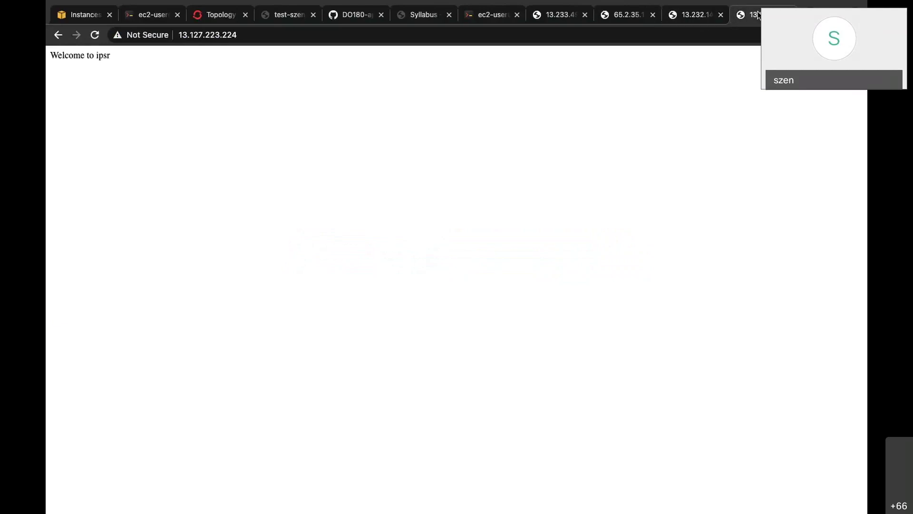
click(158, 17)
text(vim web.yaml)
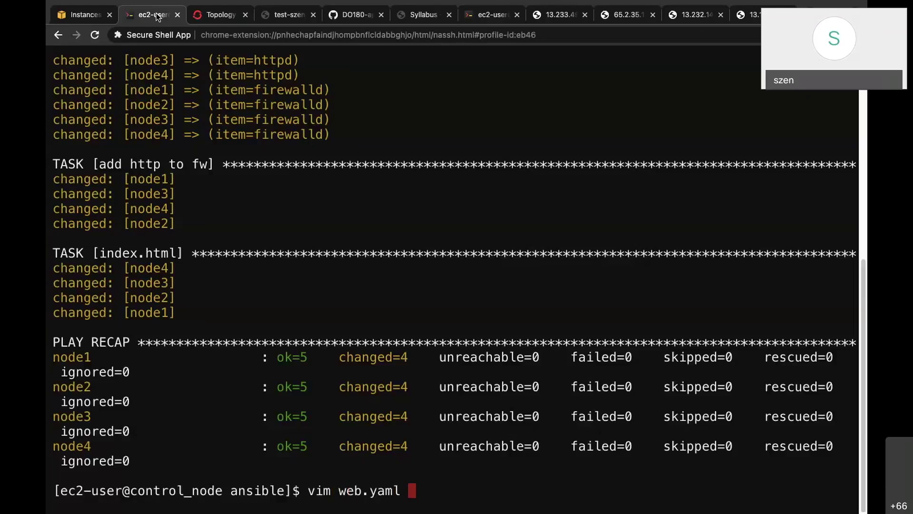
key(Return)
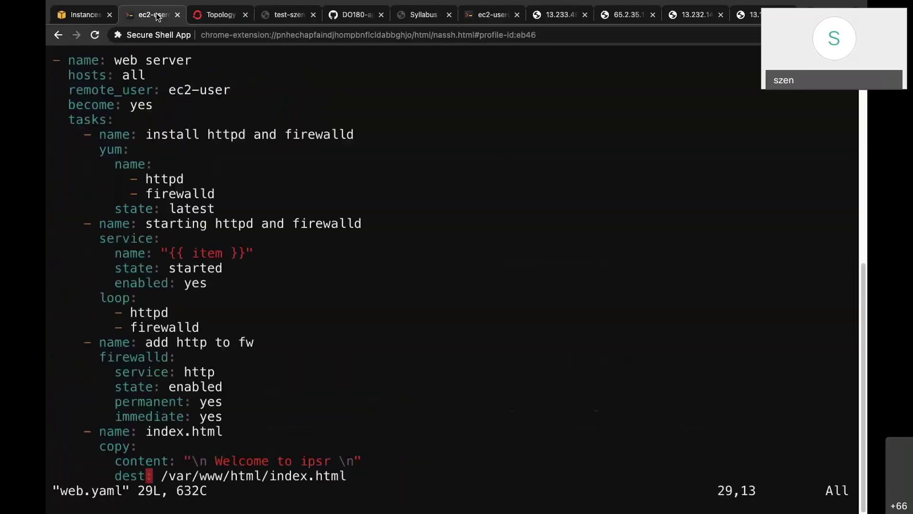
Change the index.html task's content message in web.yaml to "Welcome to this webinar", then save and exit vim
key(Up)
key(Right)
key(Right)
key(Right)
key(Right)
key(Right)
key(Right)
key(Right)
key(Right)
key(Right)
key(Right)
key(Right)
key(Right)
key(Right)
key(Right)
key(Right)
key(Right)
key(Right)
key(Right)
key(Right)
key(Right)
key(Right)
key(Right)
key(Right)
key(Right)
key(i)
key(BackSpace)
key(BackSpace)
key(BackSpace)
key(BackSpace)
text(this we)
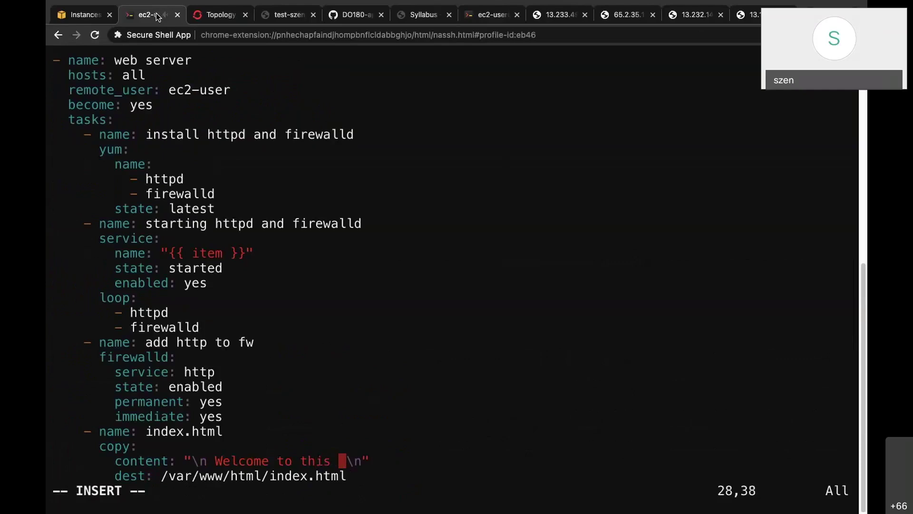
text(binar)
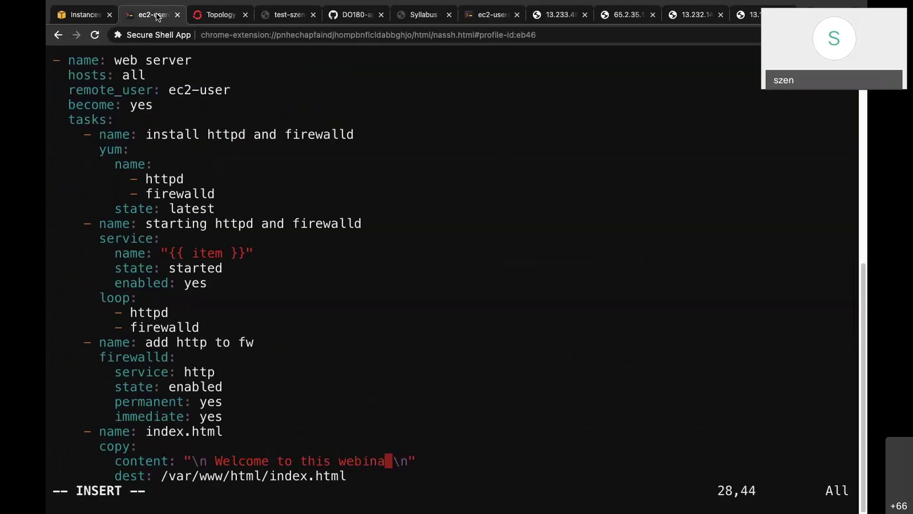
key(Escape)
text(:wq)
key(Return)
Run the web.yaml Ansible playbook again from the command history to update all nodes
key(Up)
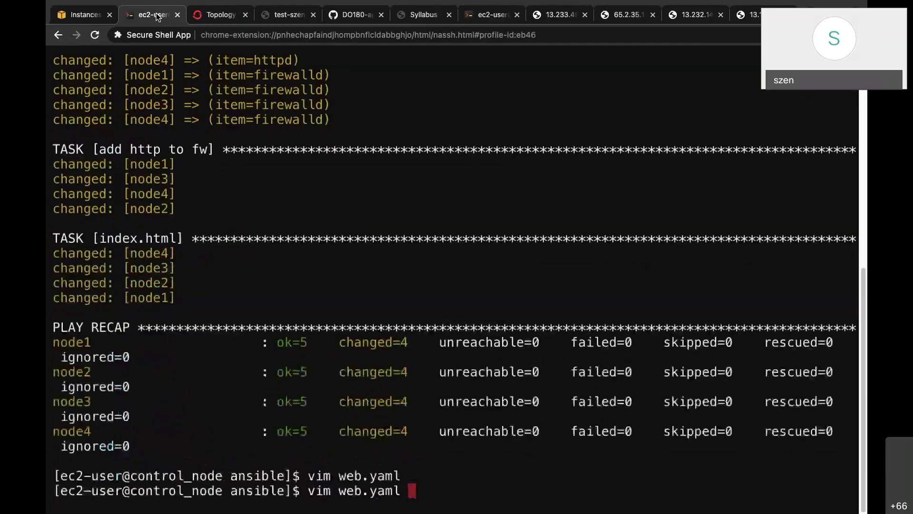
key(Up)
key(Return)
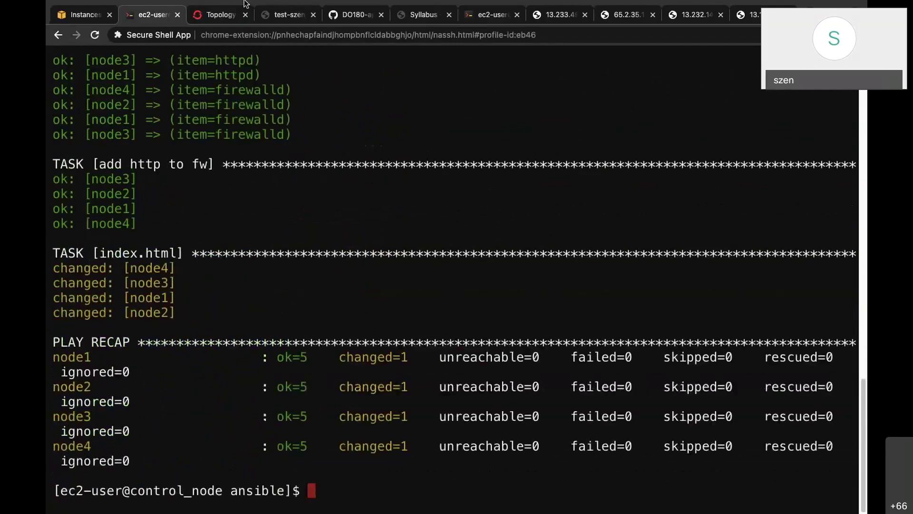
Reload the web pages of Node1 at 13.127.223.224 and Node4 at 13.232.140.125 to check the new message
mouse_move(244, 3)
click(749, 45)
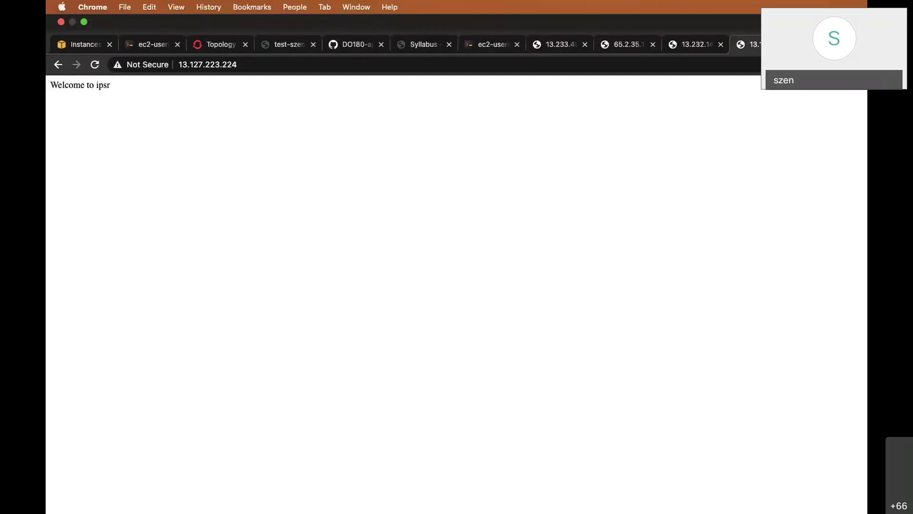
click(95, 39)
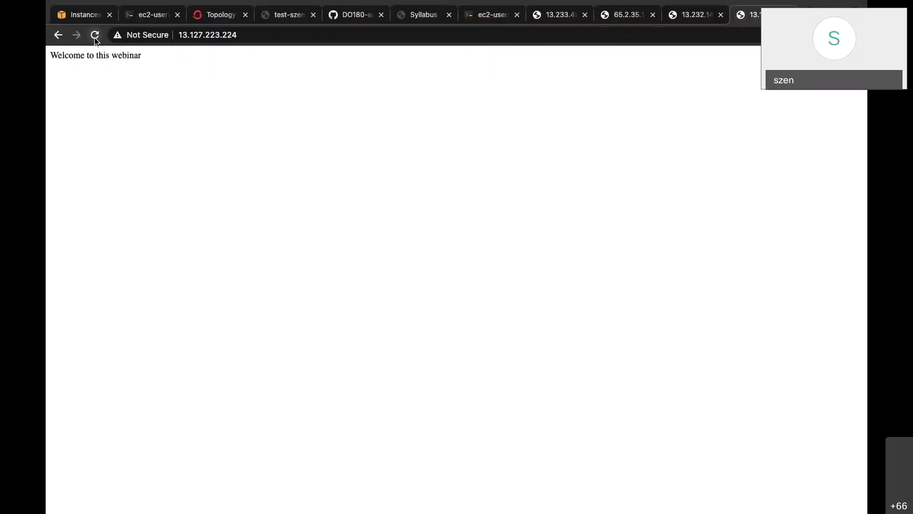
click(677, 19)
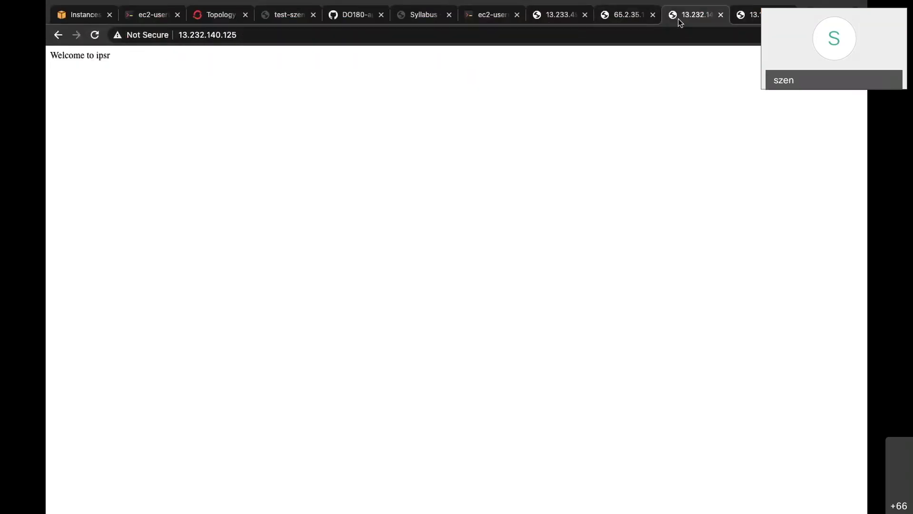
click(97, 38)
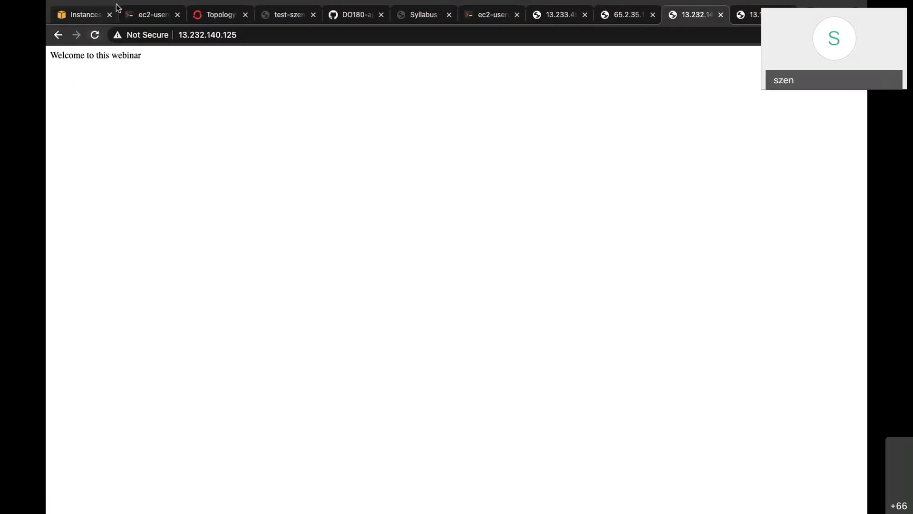
Review the playbook run's output in the terminal and the instance list in the EC2 console
click(157, 18)
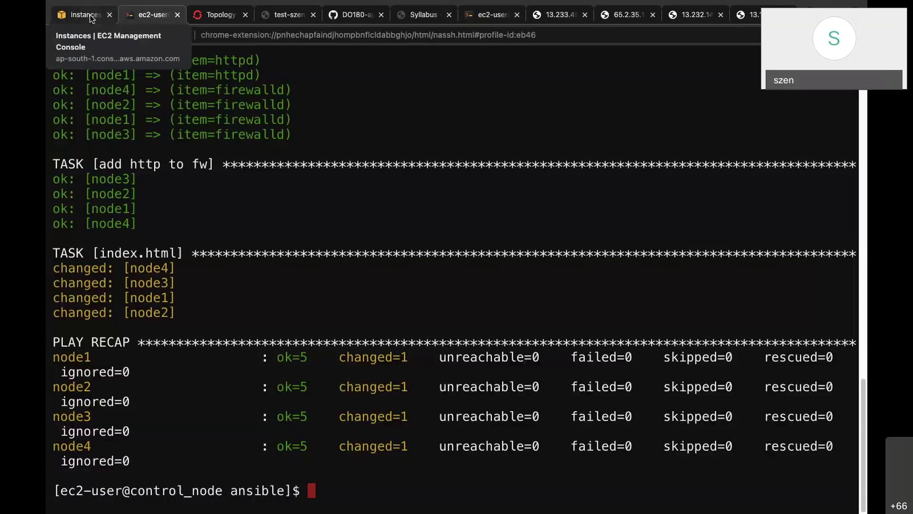
click(89, 18)
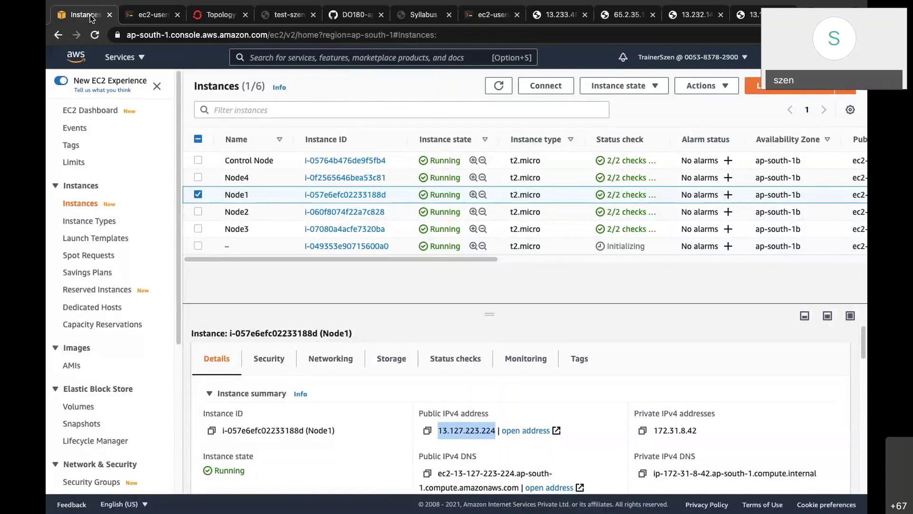
key(alt+Tab)
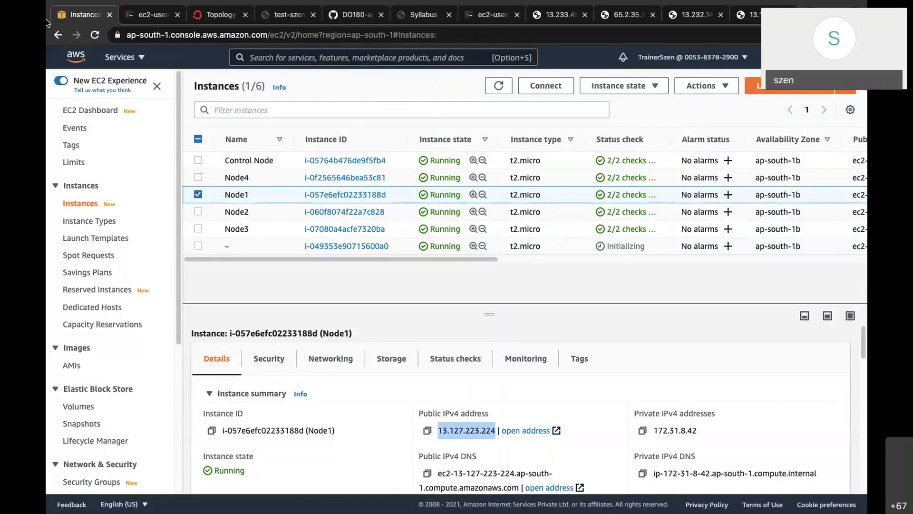